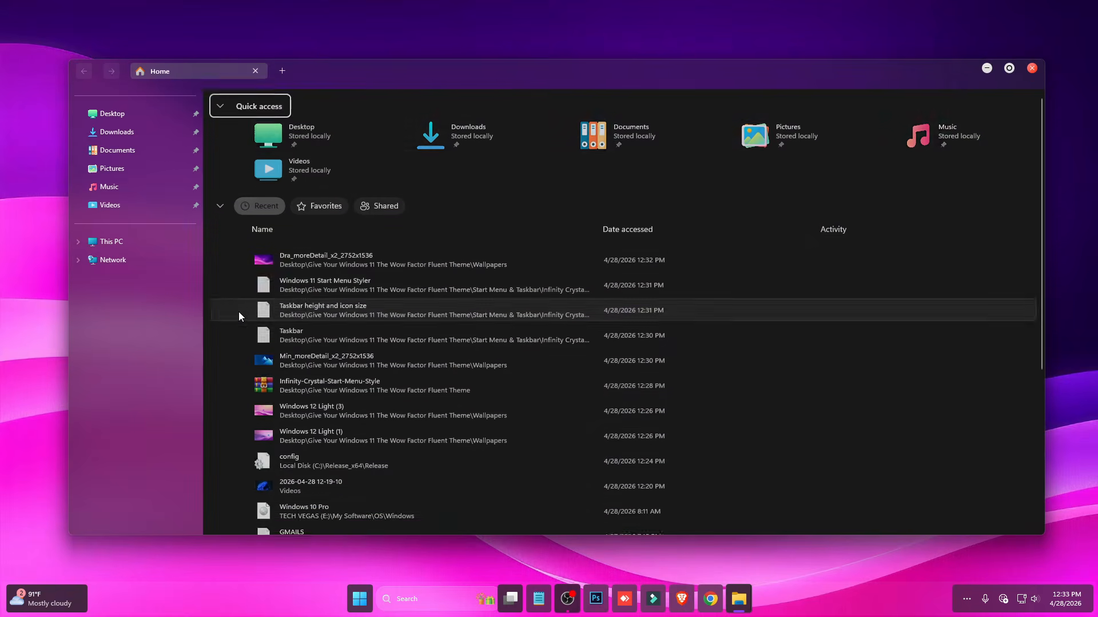
# Open Local Disk (C:) from This PC to look over the themed File Explorer window, drives and folder icons.
pyautogui.click(117, 241)
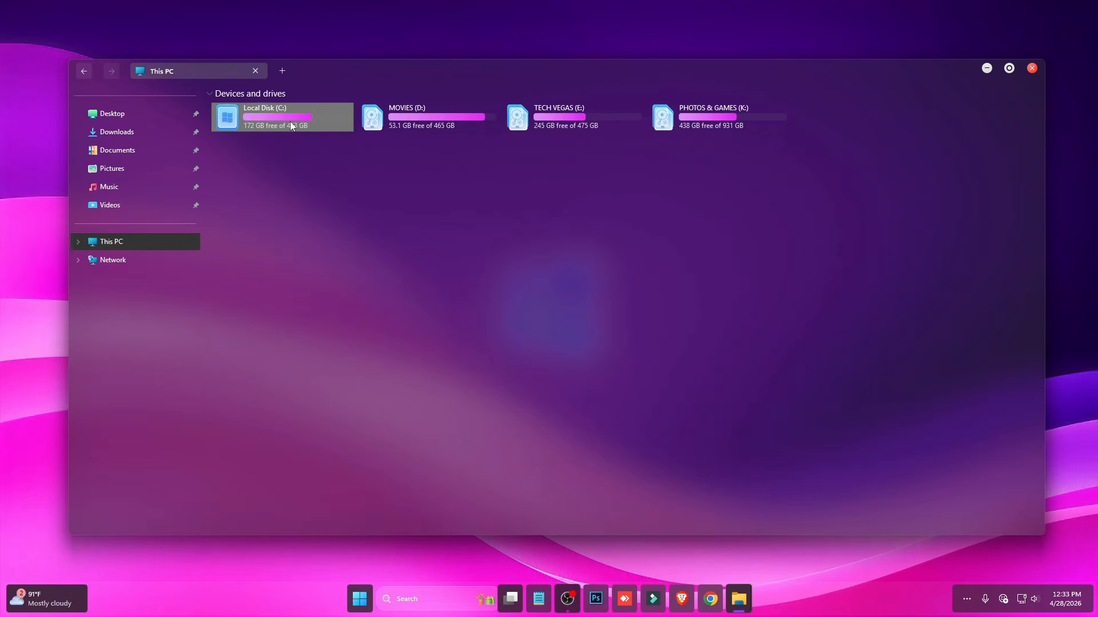
pyautogui.doubleClick(256, 122)
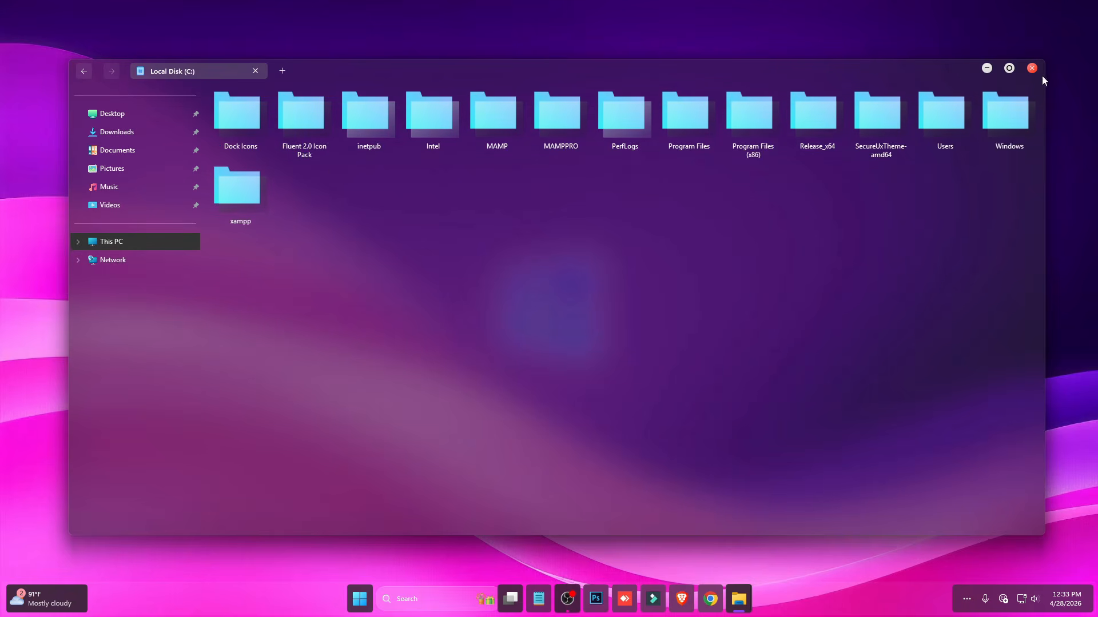
pyautogui.click(1009, 68)
pyautogui.click(1058, 14)
pyautogui.click(114, 243)
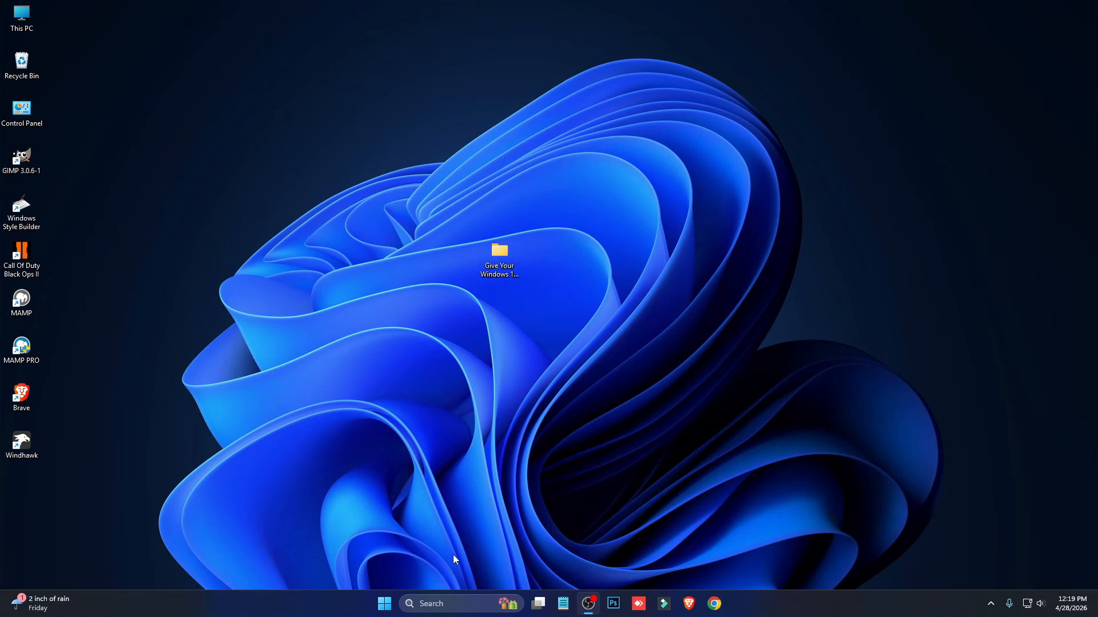
# Search for "create a restore point", open the System Protection settings and select the Local Disk (C:) system drive.
pyautogui.click(438, 604)
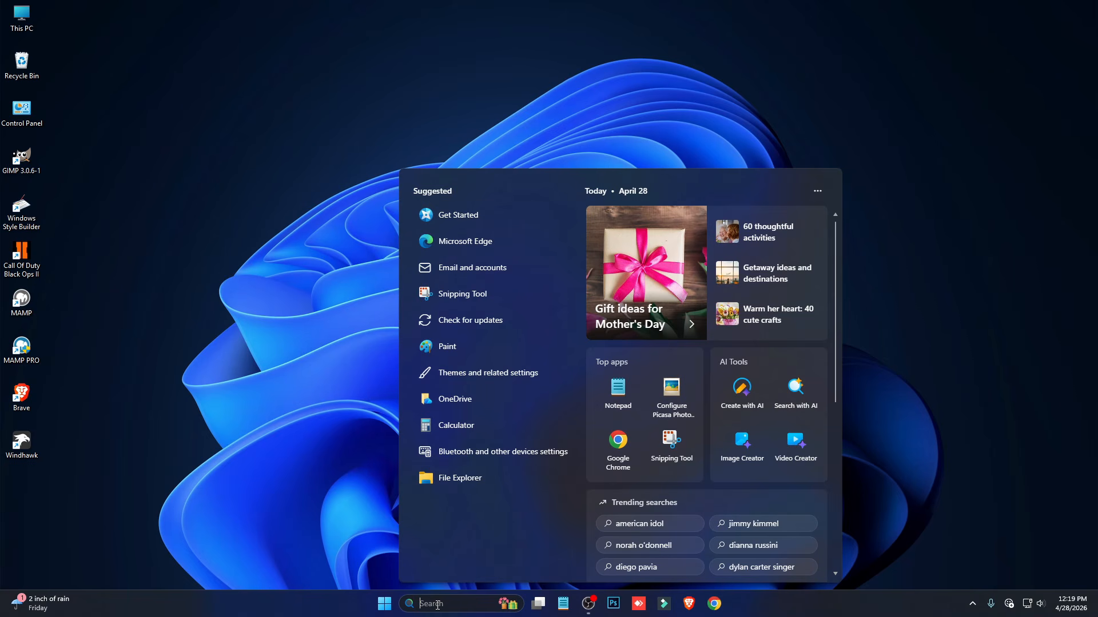
pyautogui.write('create a restore point')
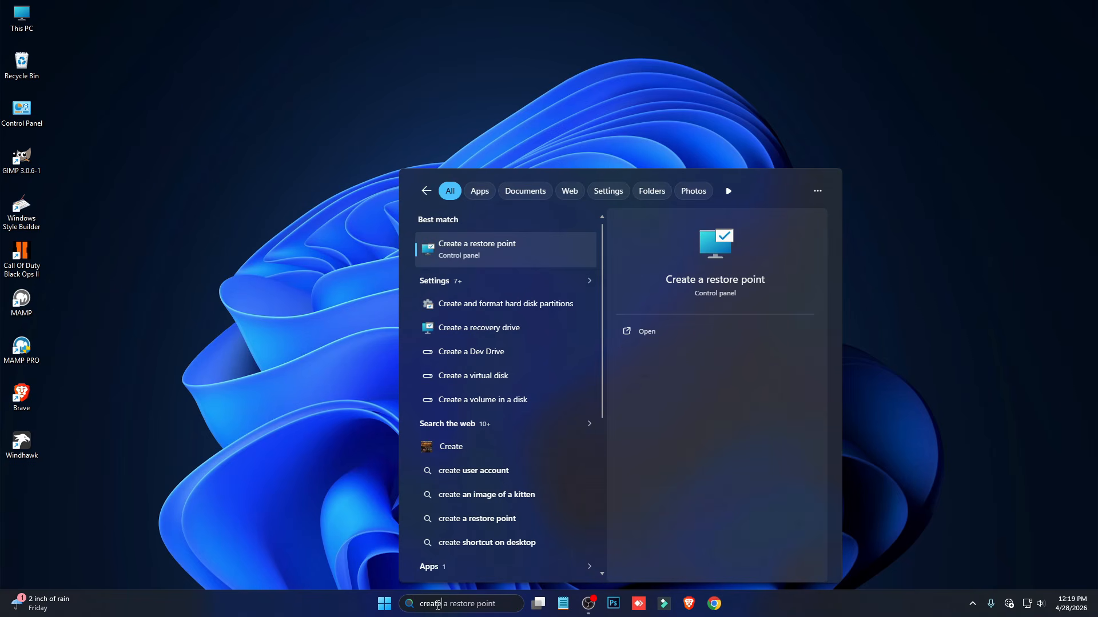
pyautogui.click(529, 252)
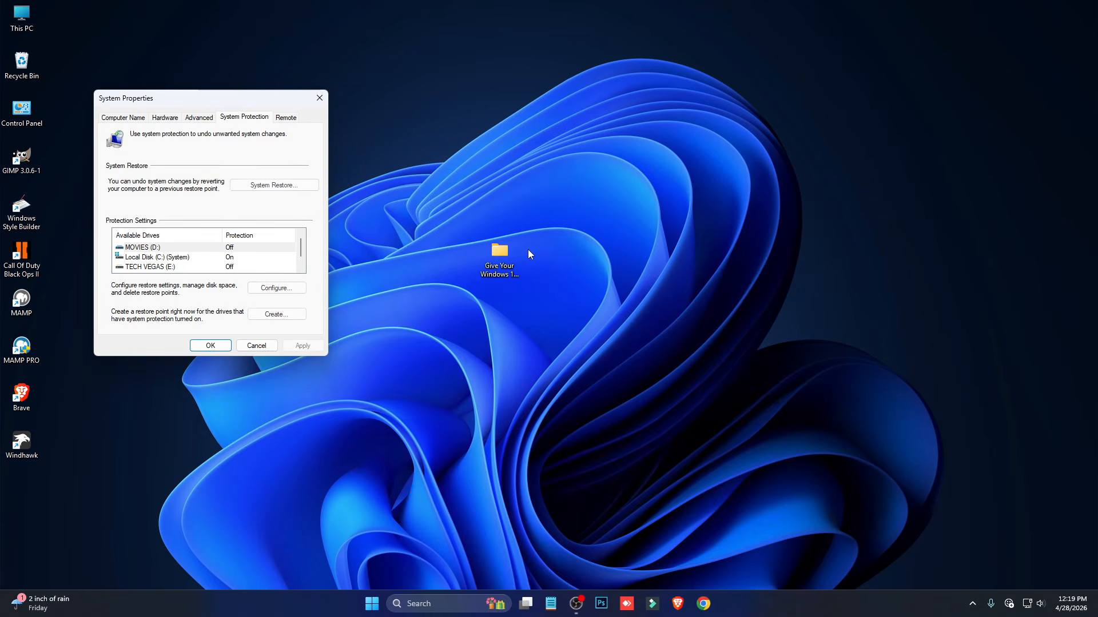
pyautogui.click(180, 256)
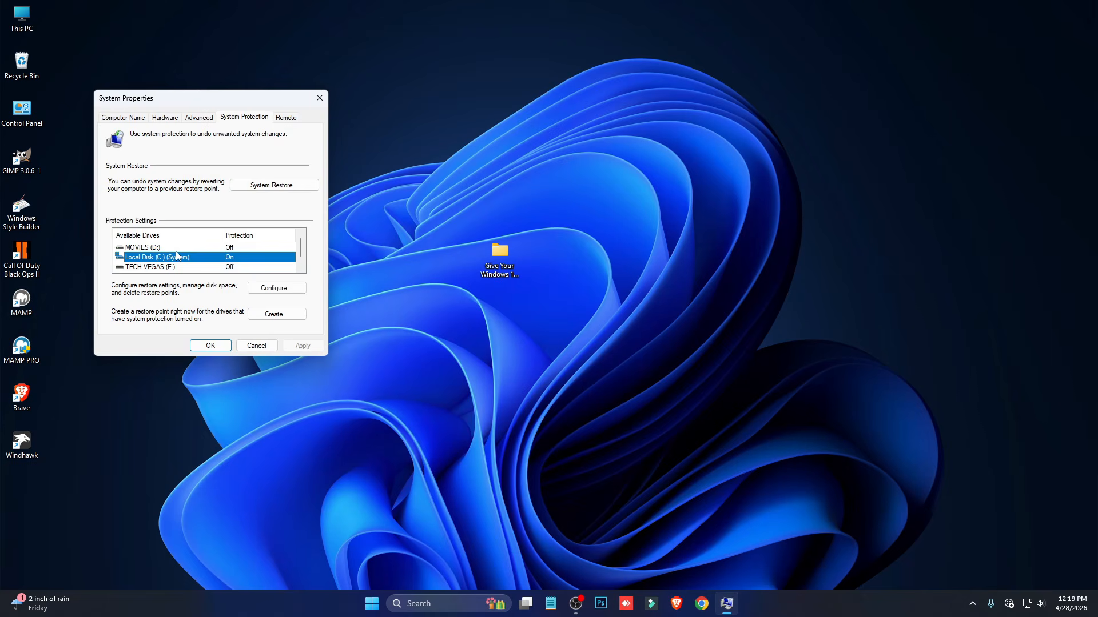
# Create a restore point with the description "Win 11" and close System Properties.
pyautogui.click(280, 316)
pyautogui.write('Win 11')
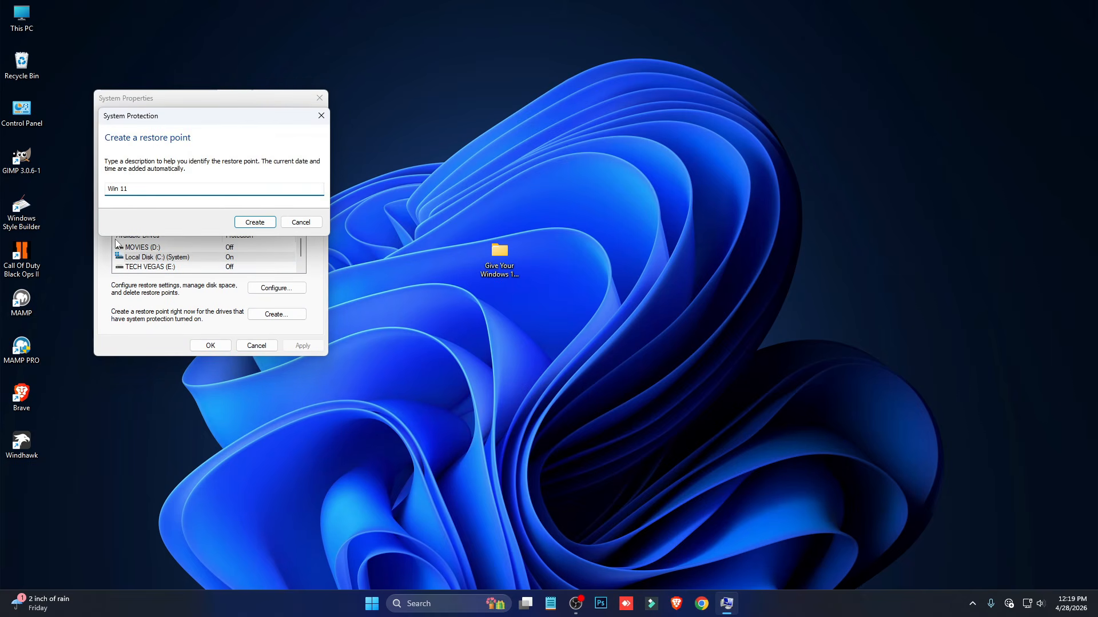
pyautogui.click(272, 225)
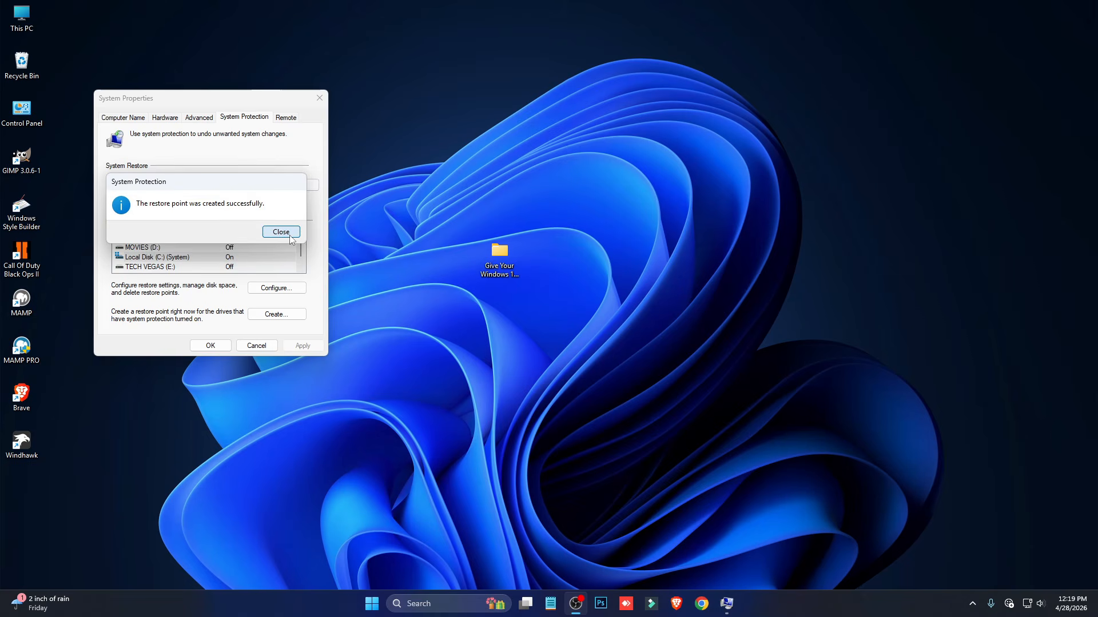
pyautogui.click(281, 231)
pyautogui.click(212, 345)
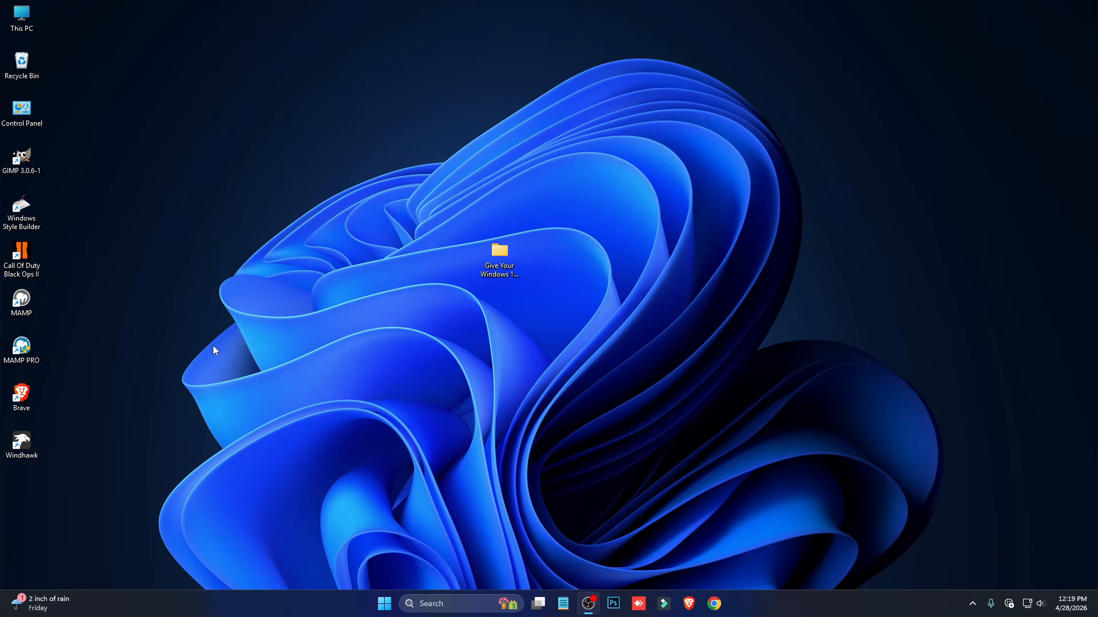
# Set Dra_moreDetail_x2_2752x1536 from the Wallpapers folder inside the desktop theme folder as the desktop background.
pyautogui.doubleClick(503, 255)
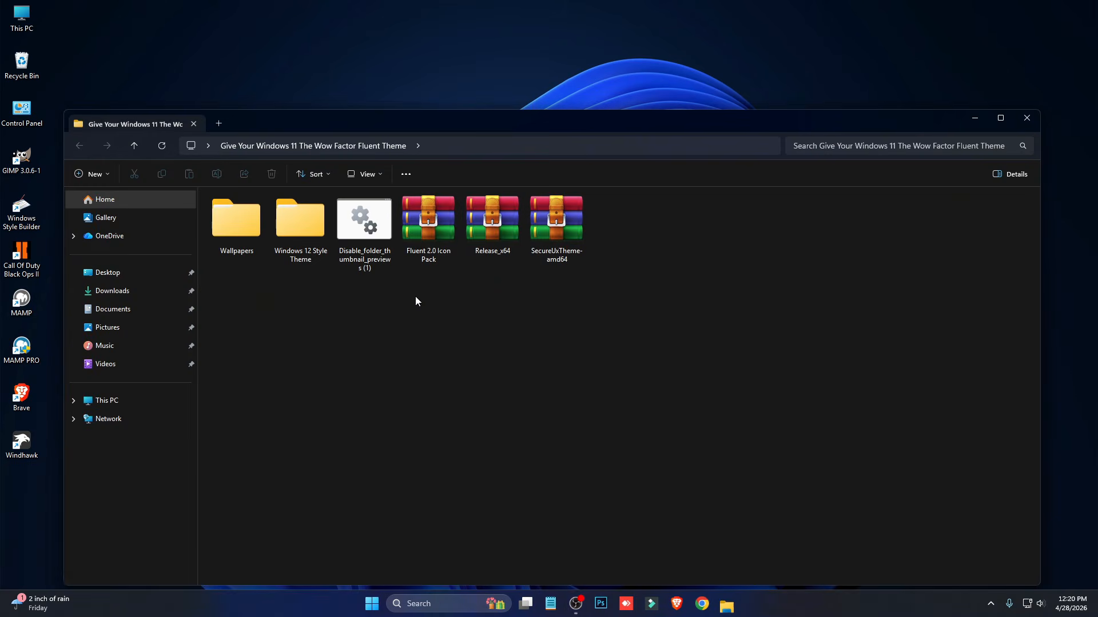
pyautogui.doubleClick(231, 235)
pyautogui.click(235, 231)
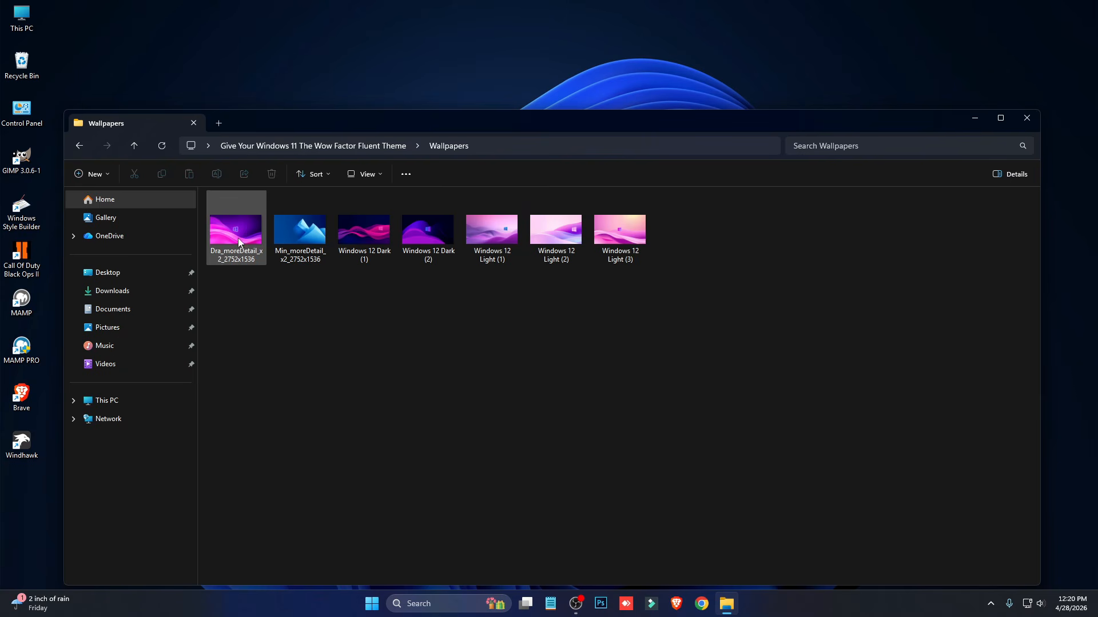
pyautogui.rightClick(235, 227)
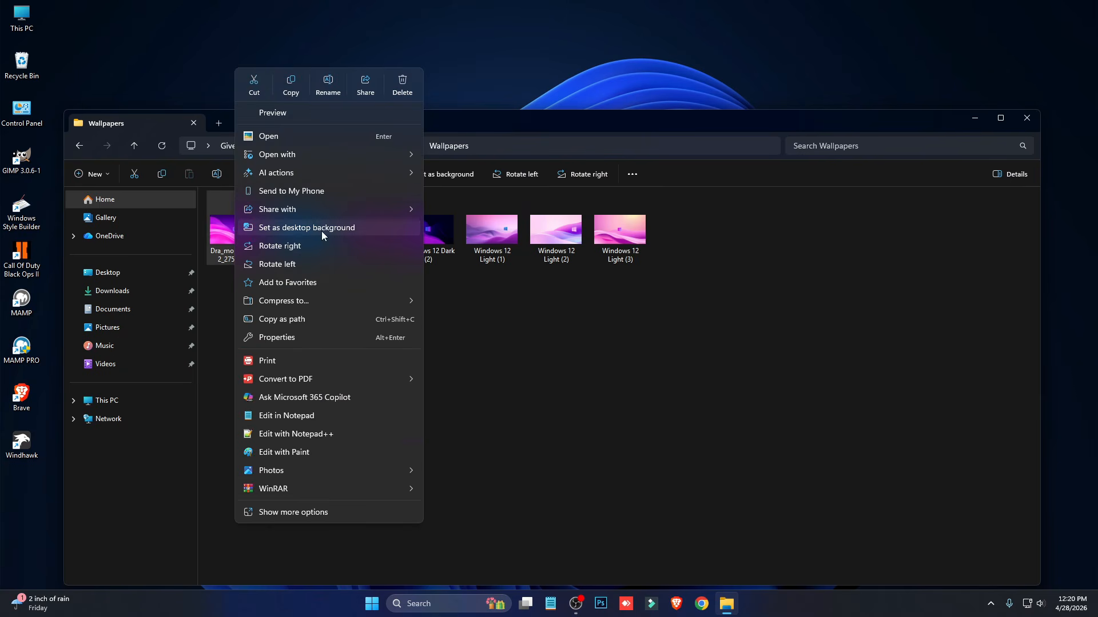
pyautogui.click(287, 229)
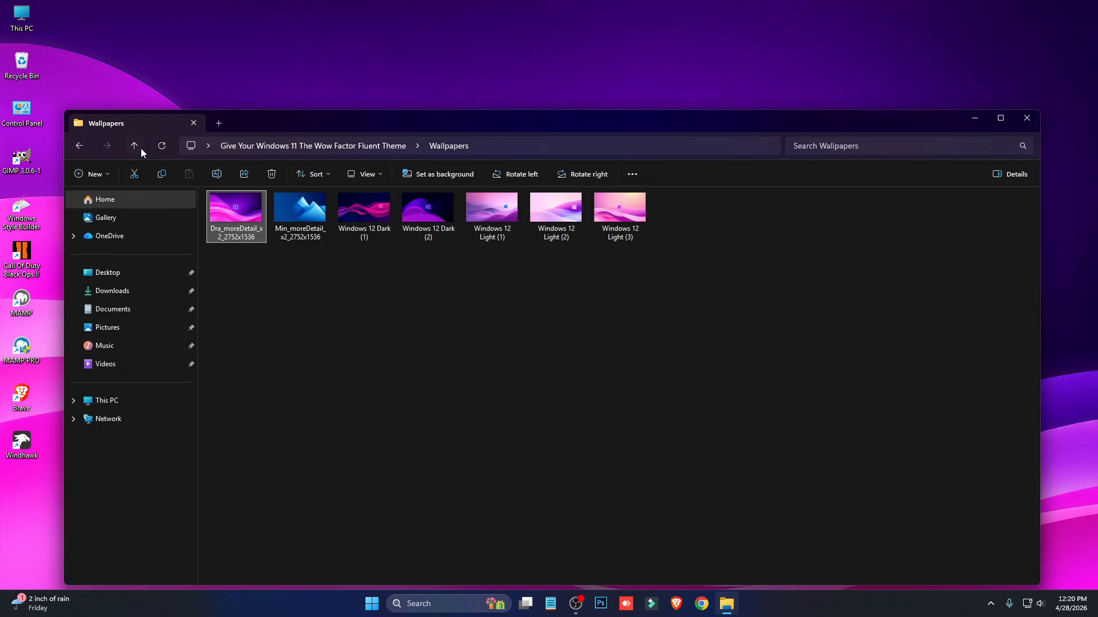
# Extract the SecureUxTheme-amd64 archive with WinRAR into its own folder within the theme folder.
pyautogui.click(136, 148)
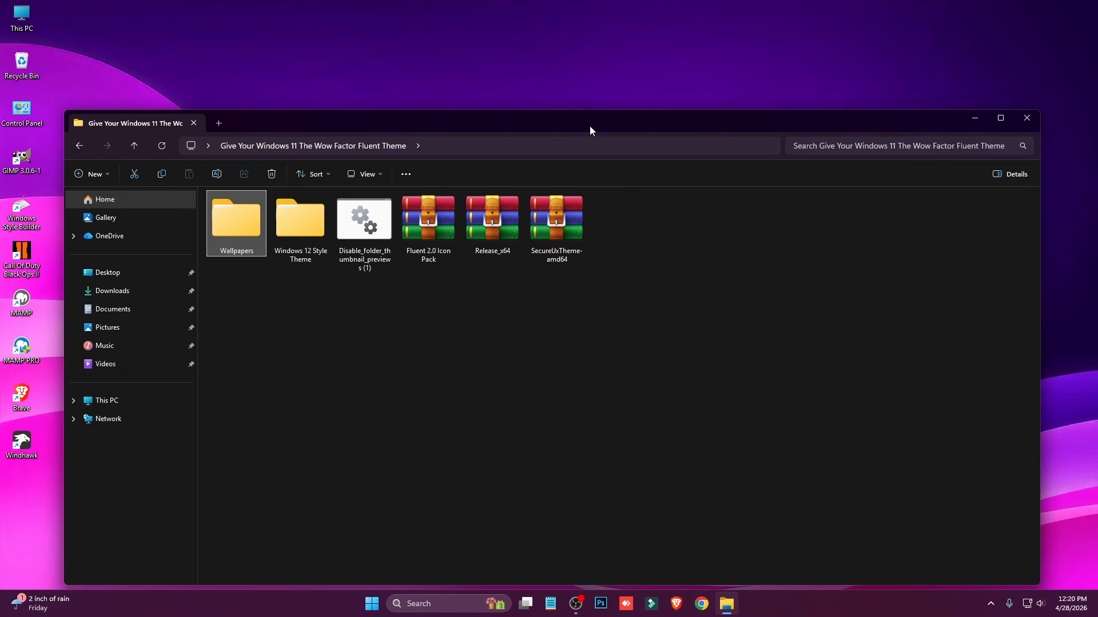
pyautogui.moveTo(590, 131); pyautogui.dragTo(591, 63)
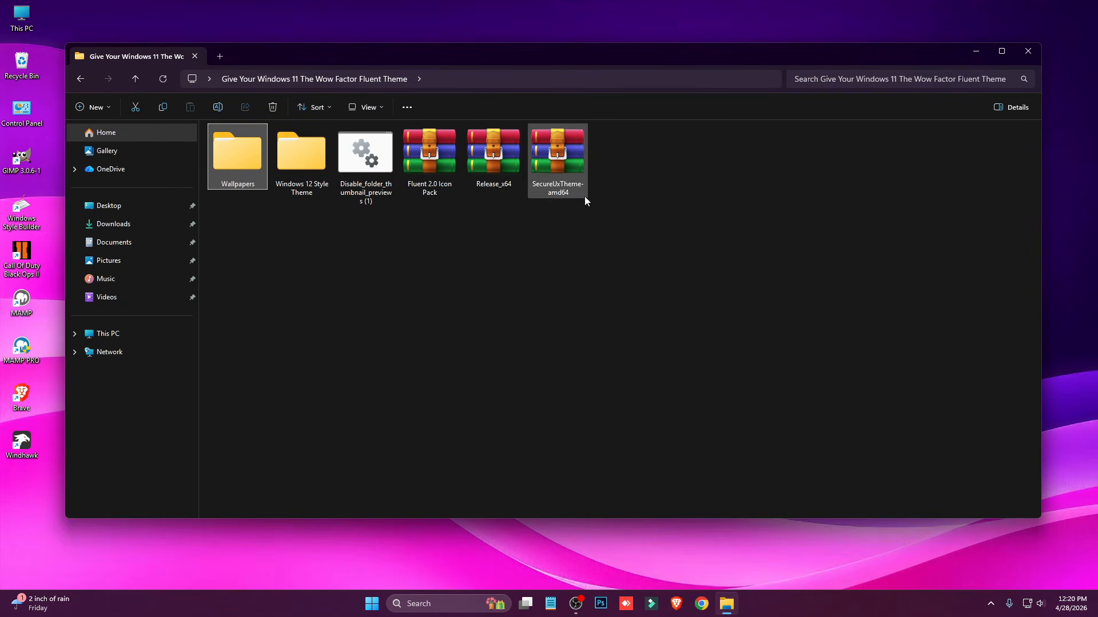
pyautogui.click(566, 153)
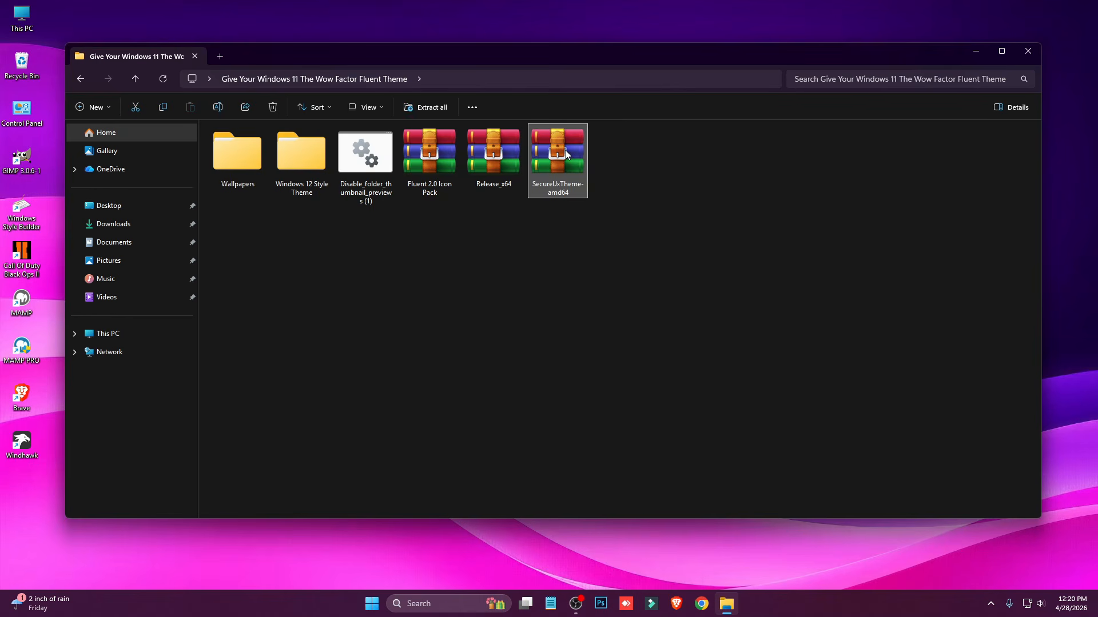
pyautogui.rightClick(566, 153)
pyautogui.moveTo(626, 400)
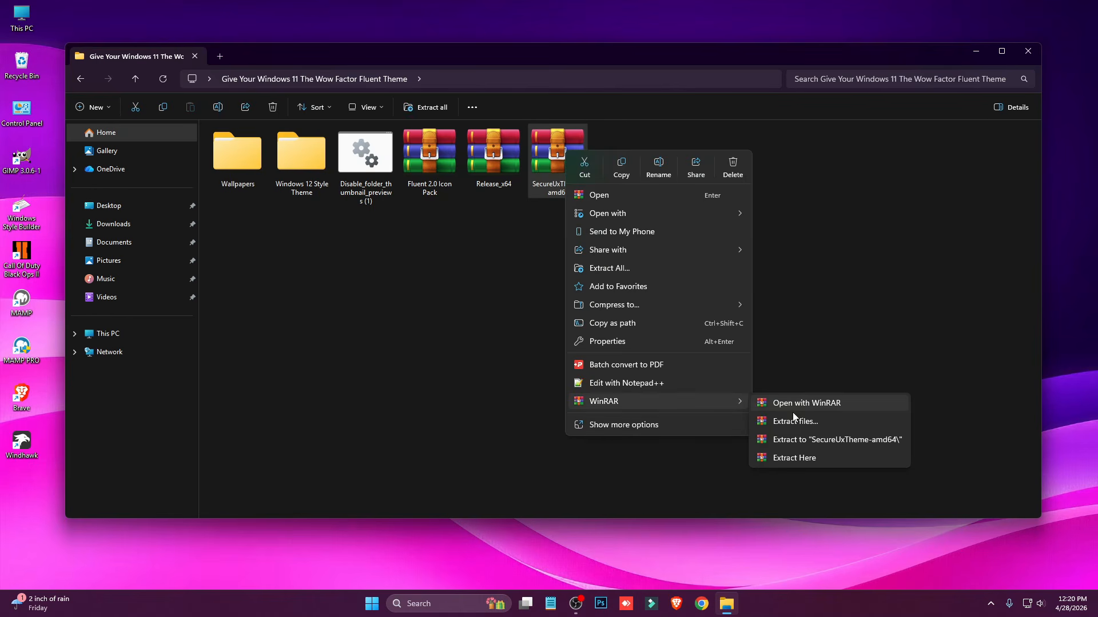
pyautogui.click(792, 421)
pyautogui.click(590, 432)
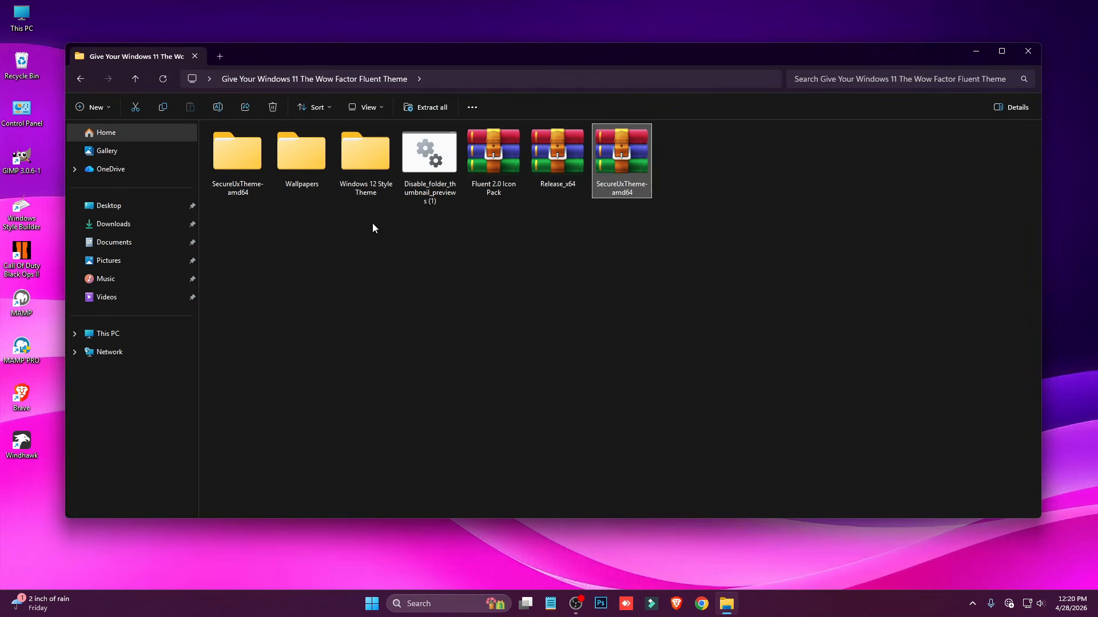
# Move the extracted SecureUxTheme-amd64 folder to the root of Local Disk (C:).
pyautogui.rightClick(251, 167)
pyautogui.click(269, 183)
pyautogui.click(126, 330)
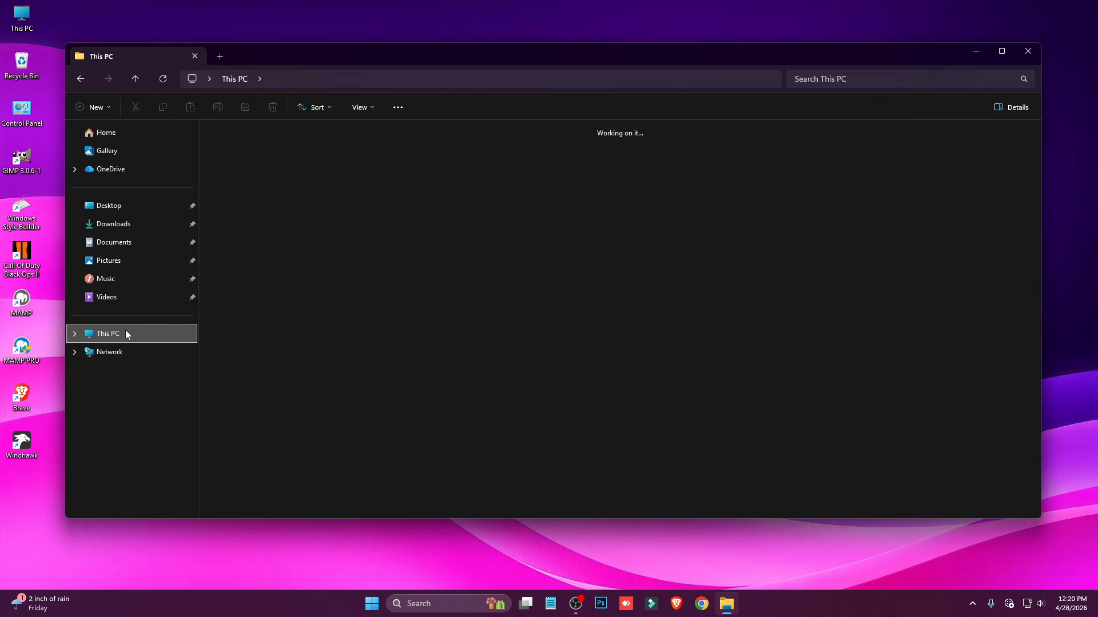
pyautogui.doubleClick(304, 152)
pyautogui.rightClick(478, 256)
pyautogui.click(523, 287)
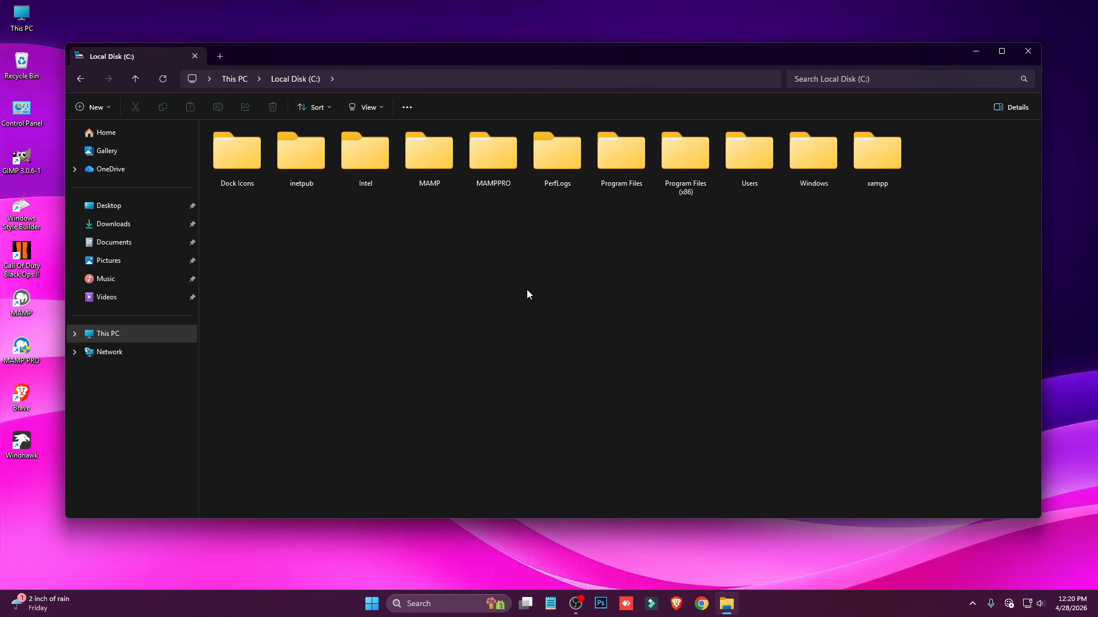
# Run ThemeTool from the nested SecureUxTheme-amd64 folder as administrator and accept the warranty disclaimer.
pyautogui.doubleClick(941, 171)
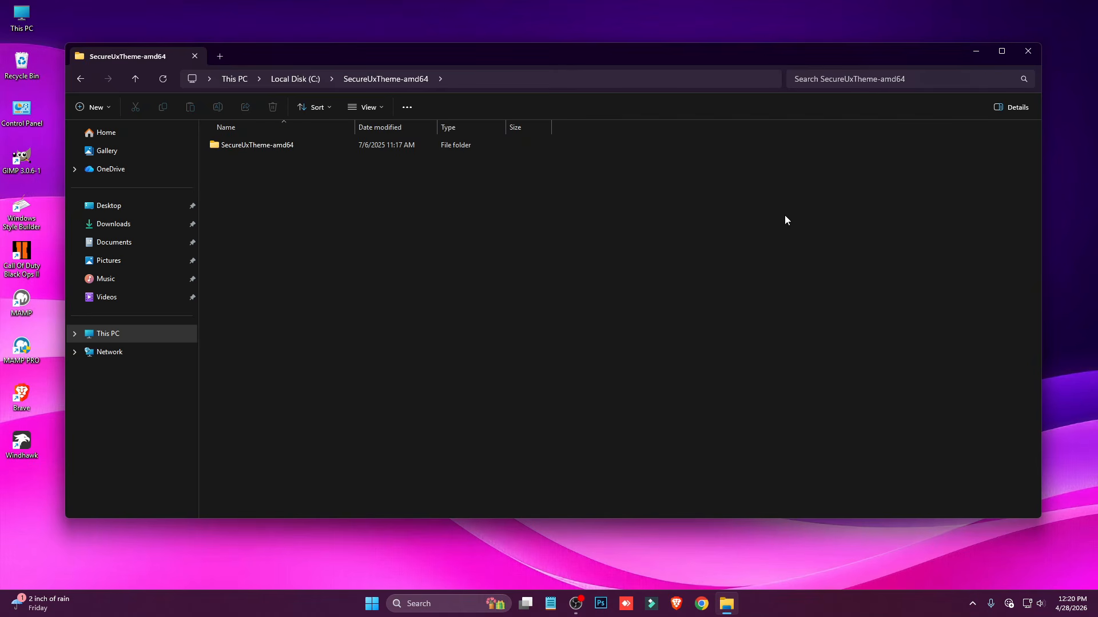
pyautogui.doubleClick(284, 146)
pyautogui.click(248, 210)
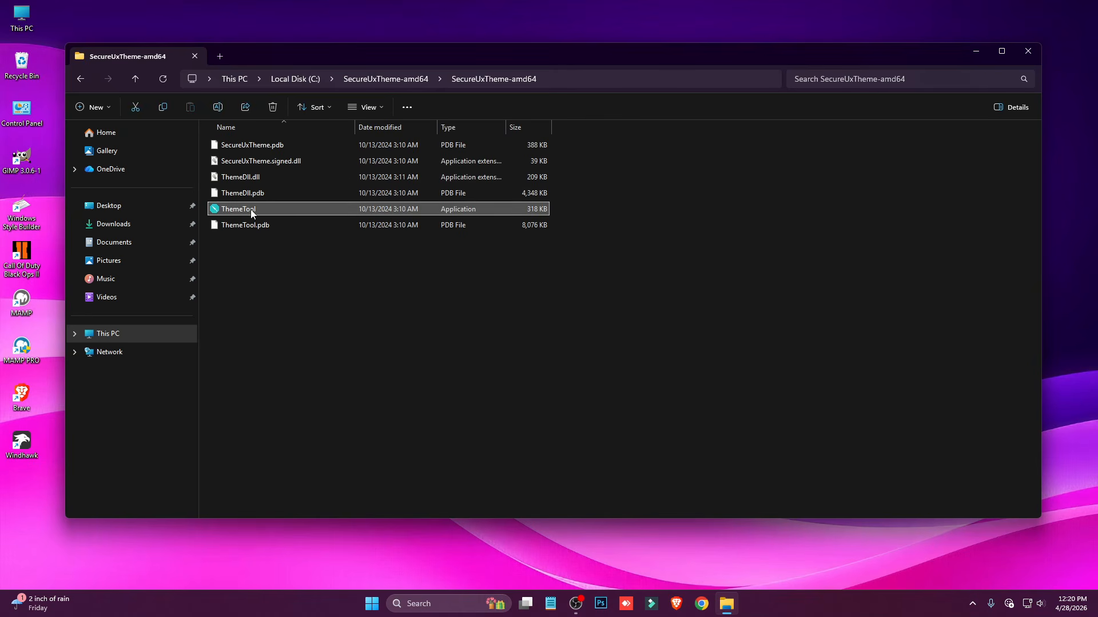
pyautogui.rightClick(245, 213)
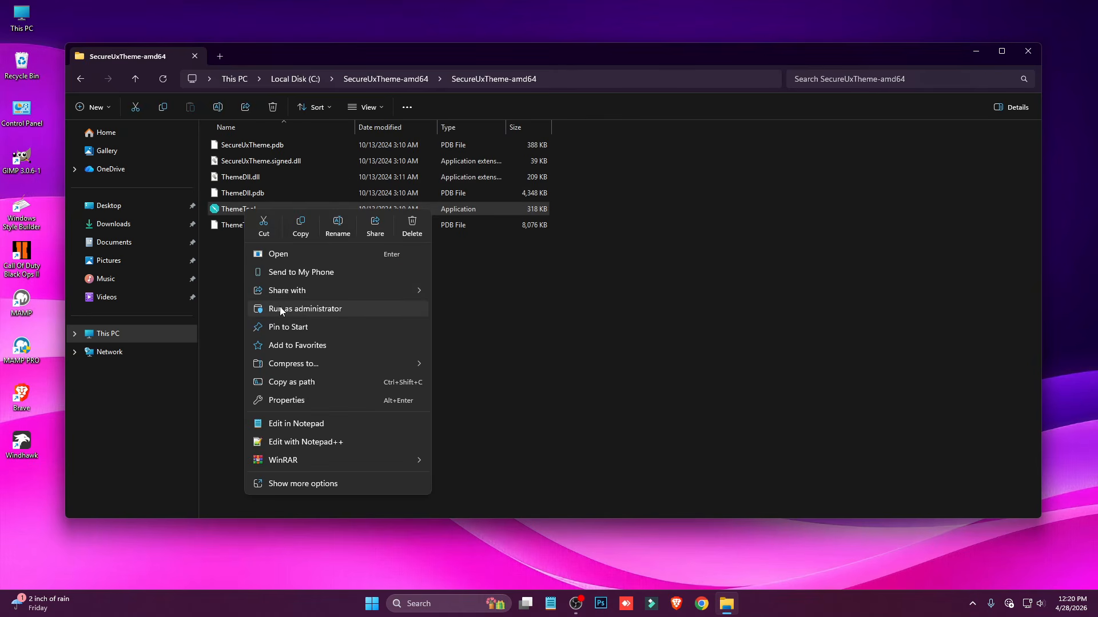
pyautogui.click(310, 308)
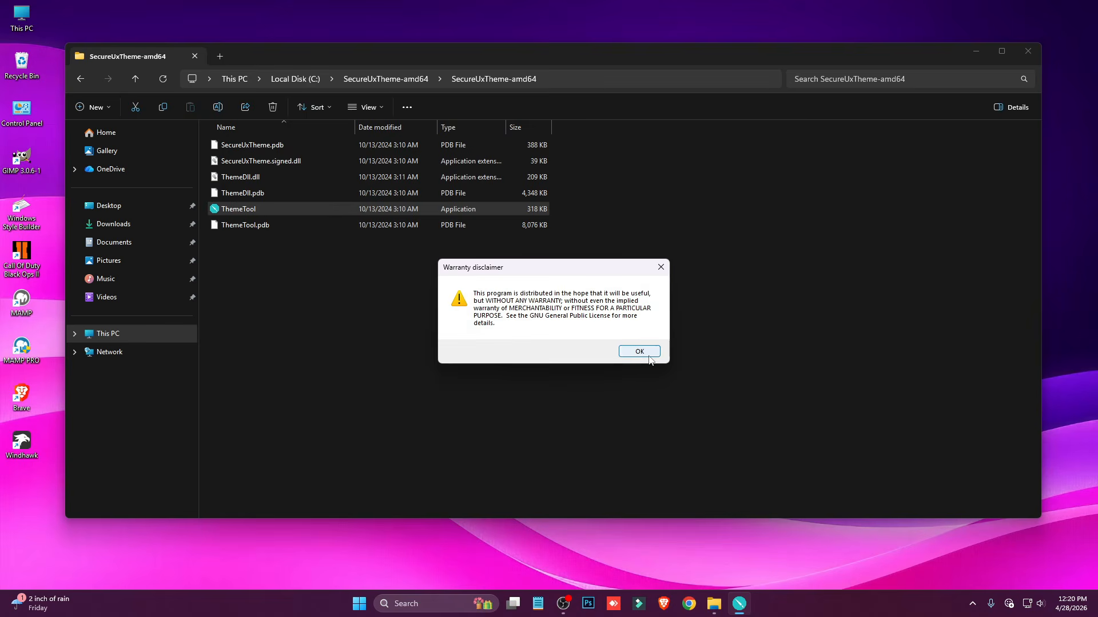
pyautogui.click(639, 351)
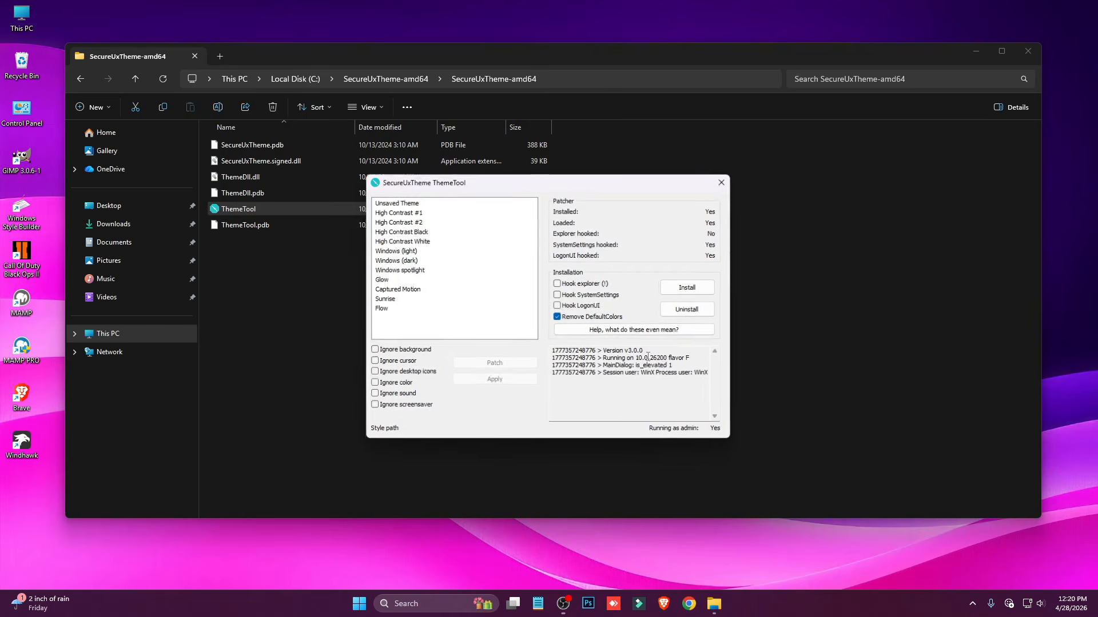
# Enable Hook LogonUI and Hook SystemSettings in ThemeTool, and close the tool and the folder window.
pyautogui.click(558, 307)
pyautogui.click(558, 295)
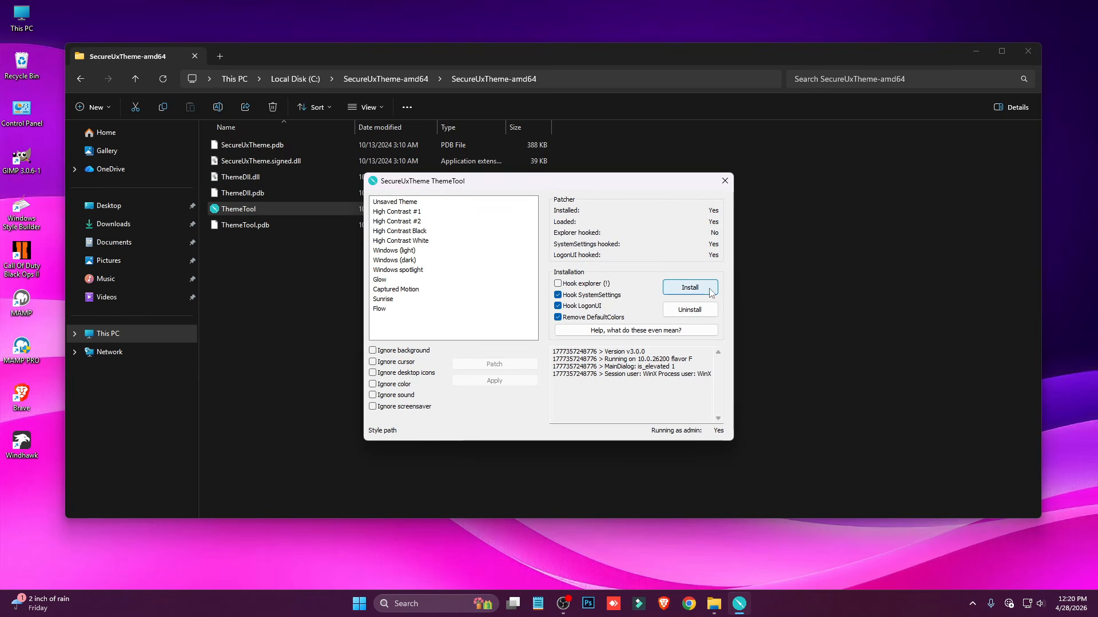
pyautogui.click(724, 180)
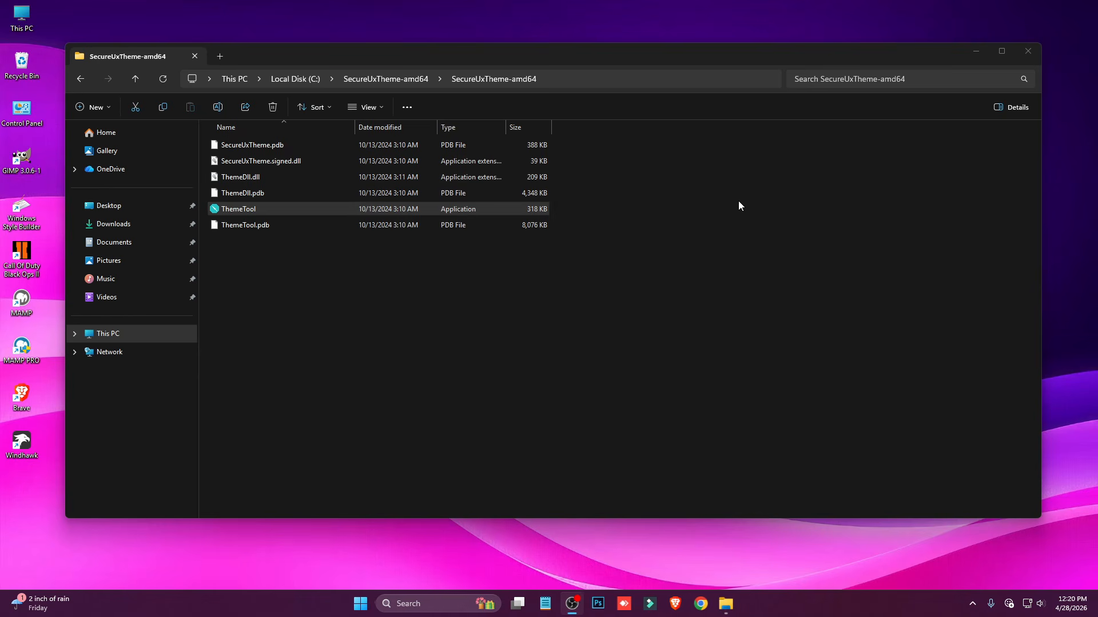
pyautogui.click(1032, 51)
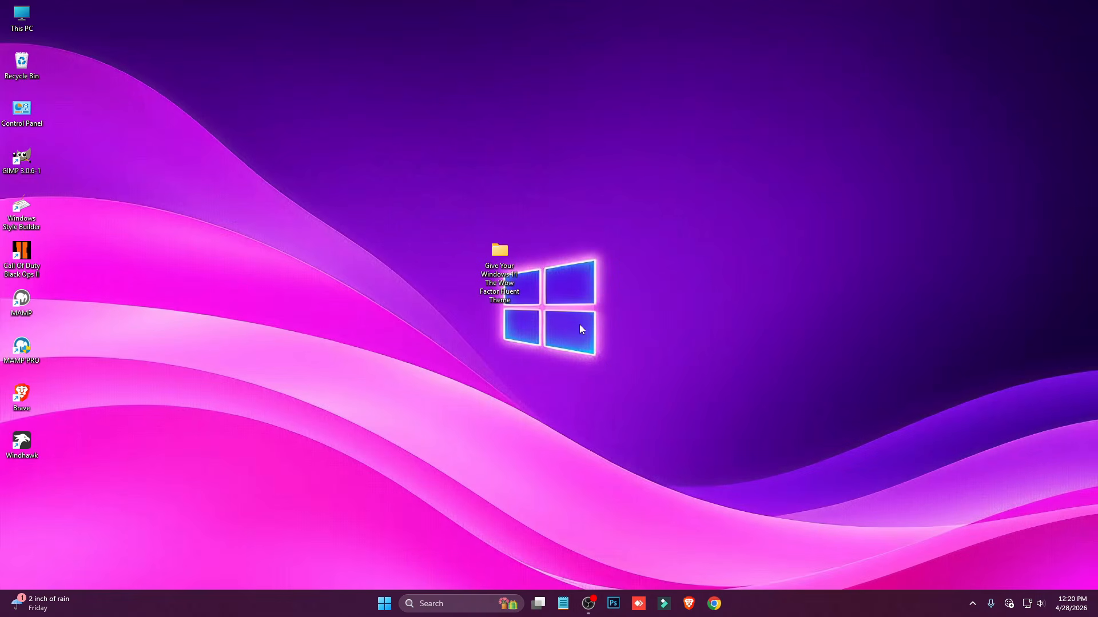
# Copy the Windows 12 folder and the Windows 12 Dark and Windows 12 Light theme files from Windows 12 Style Theme.
pyautogui.doubleClick(499, 255)
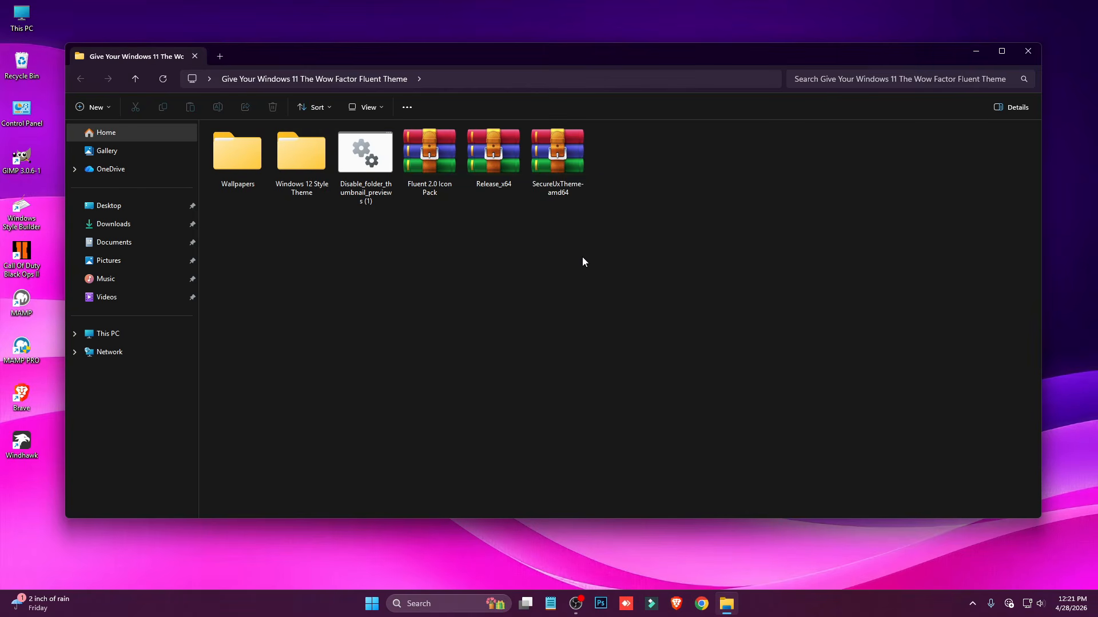
pyautogui.doubleClick(304, 166)
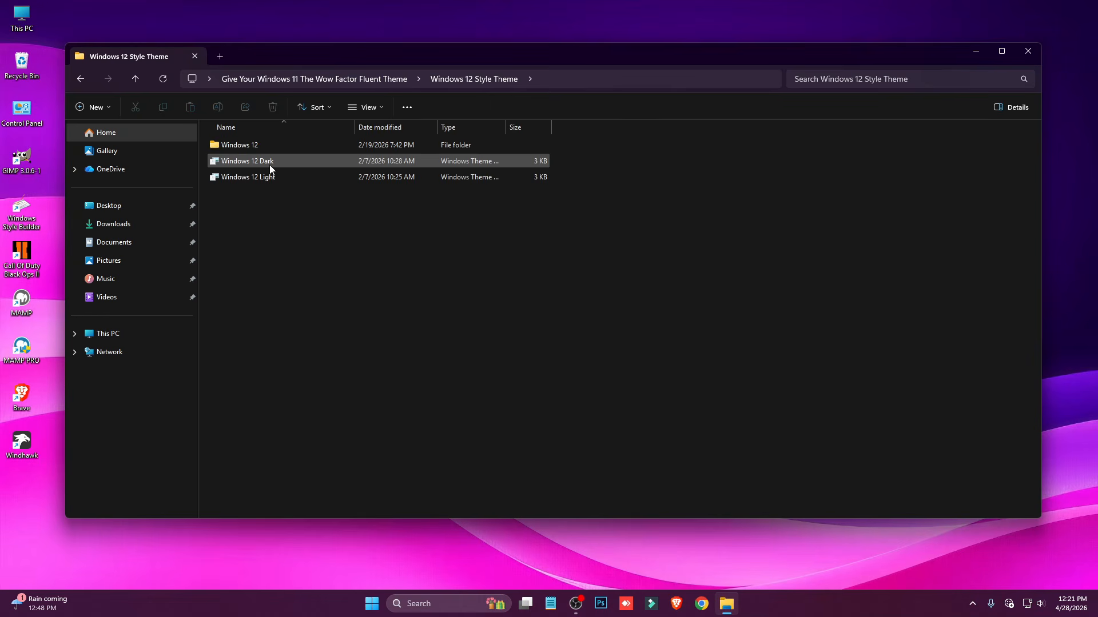
pyautogui.moveTo(235, 198); pyautogui.dragTo(311, 145)
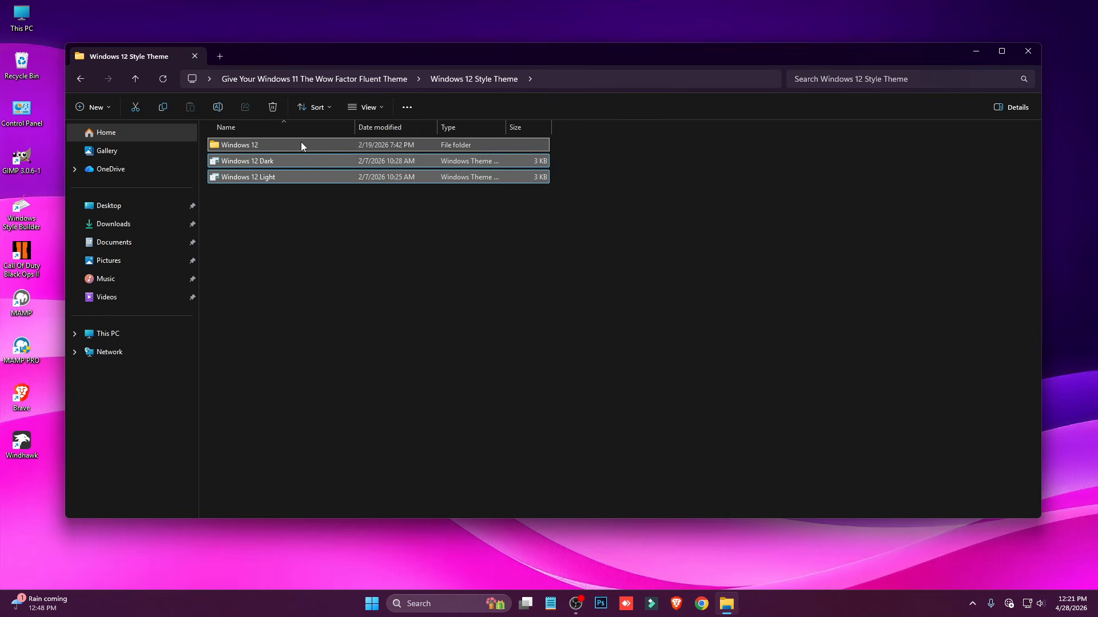
pyautogui.rightClick(301, 141)
pyautogui.click(360, 158)
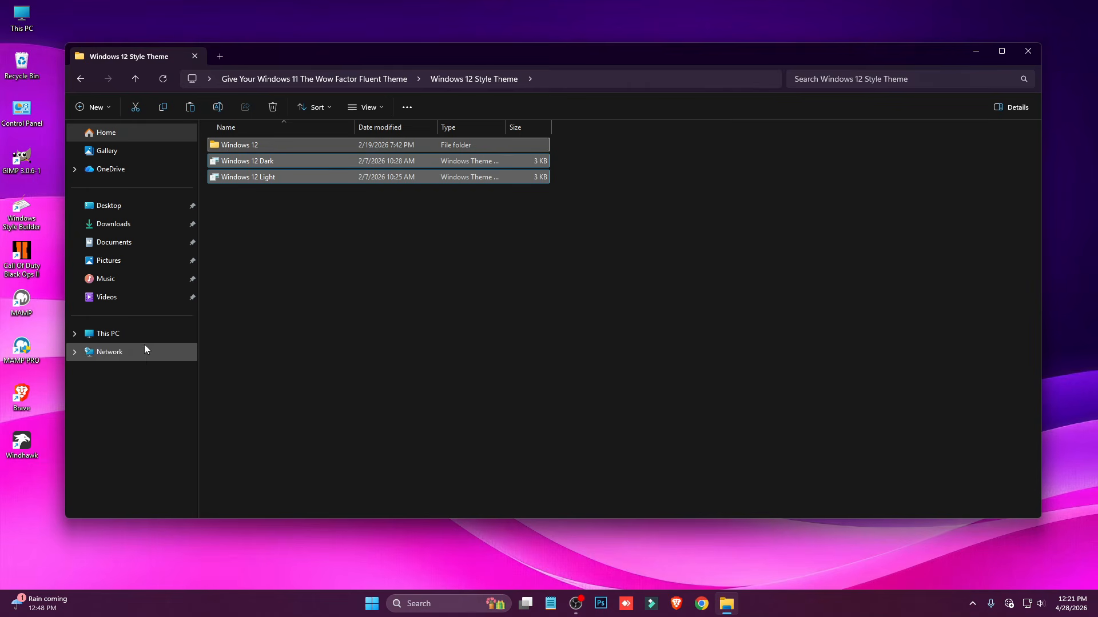
# Paste the copied Windows 12 theme folder and files into C:\Windows\Resources\Themes, granting administrator permission for all items.
pyautogui.click(117, 337)
pyautogui.doubleClick(303, 152)
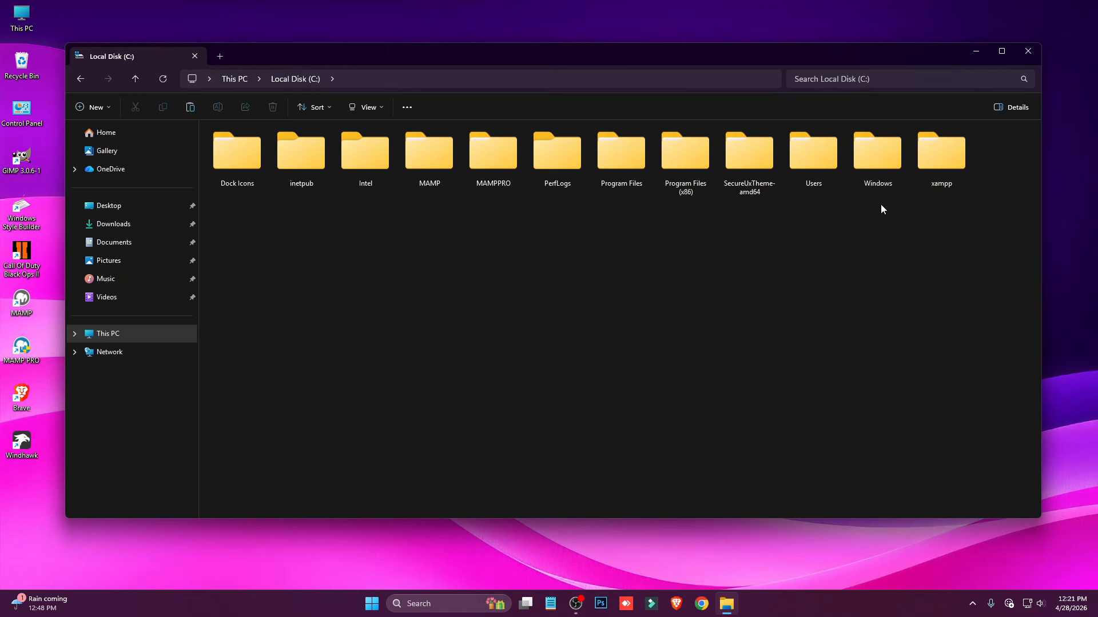
pyautogui.doubleClick(895, 178)
pyautogui.scroll(-14, 446, 263)
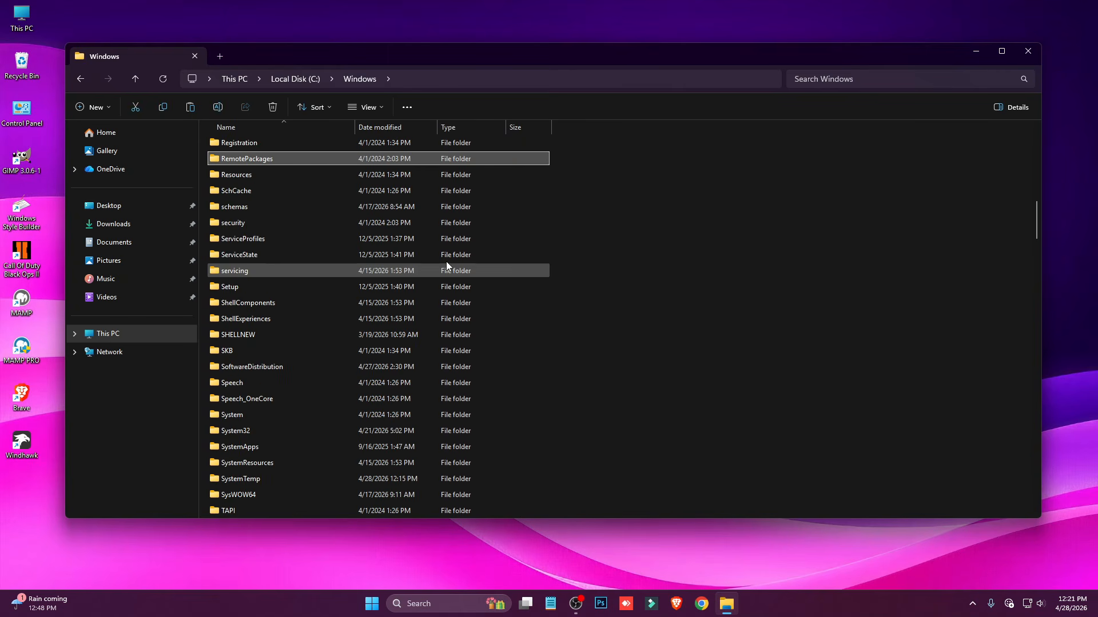
pyautogui.doubleClick(241, 175)
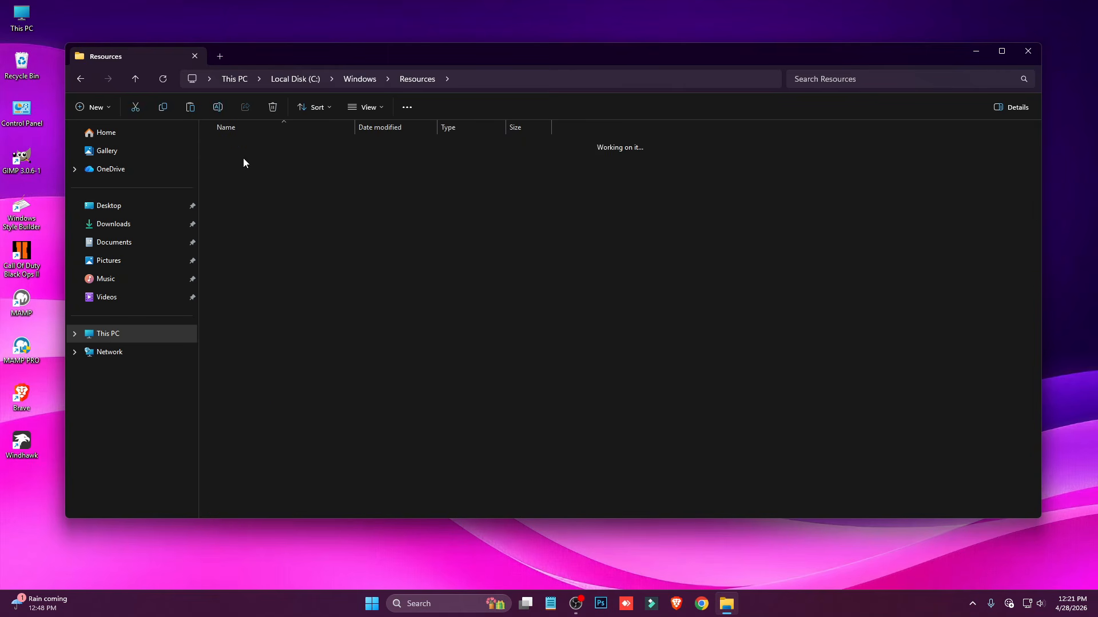
pyautogui.doubleClick(246, 208)
pyautogui.rightClick(678, 252)
pyautogui.click(686, 258)
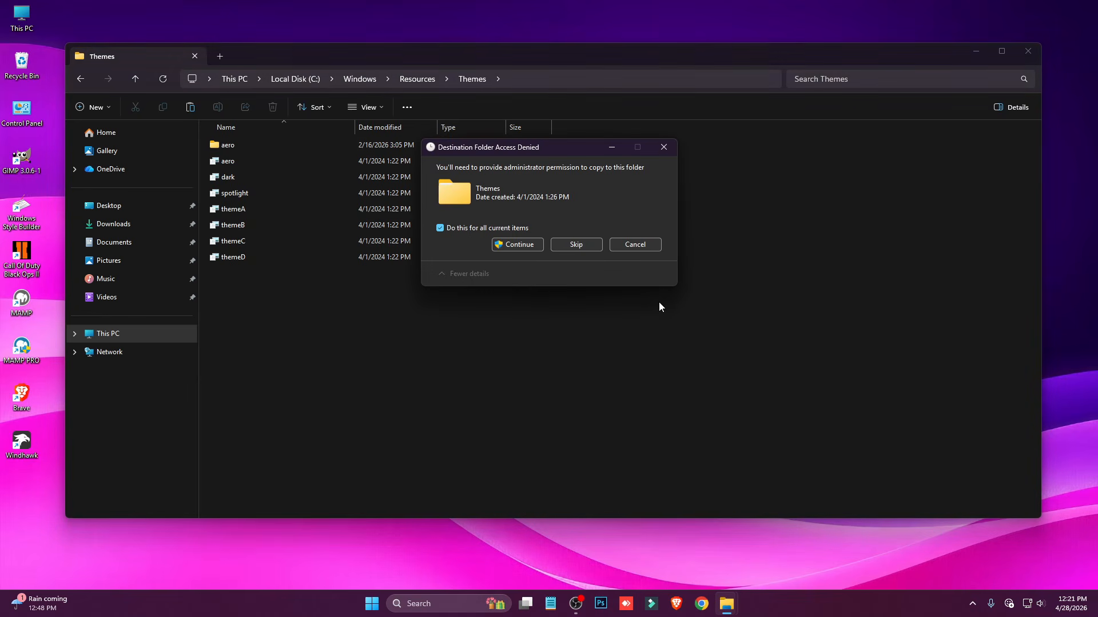
pyautogui.click(502, 246)
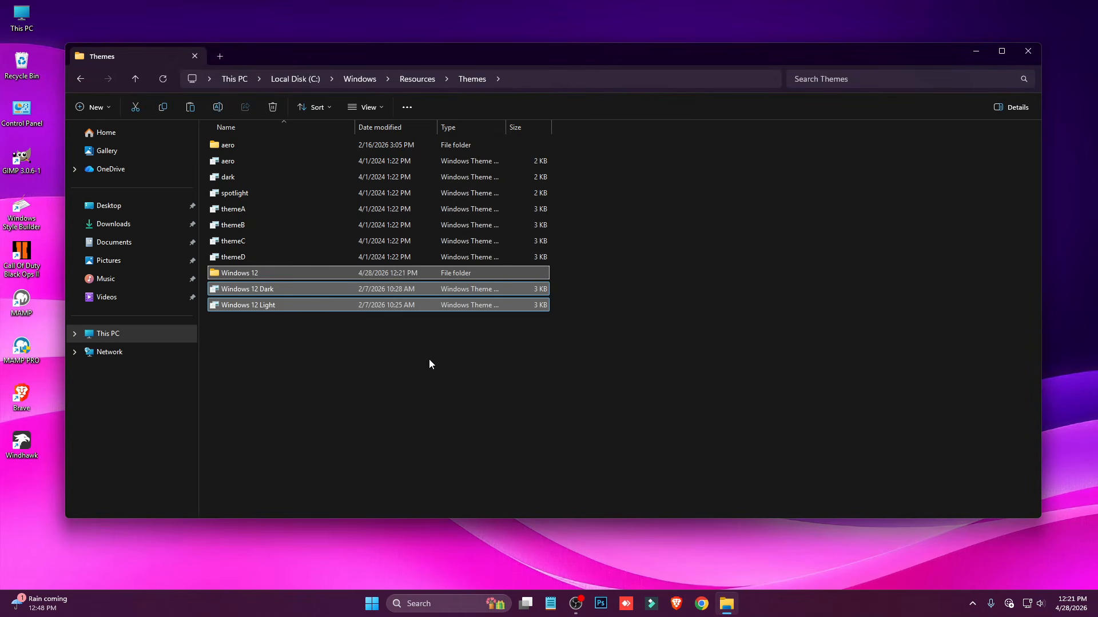
# Run ThemeTool as administrator from the nested SecureUxTheme-amd64 folder on Local Disk (C:).
pyautogui.click(122, 333)
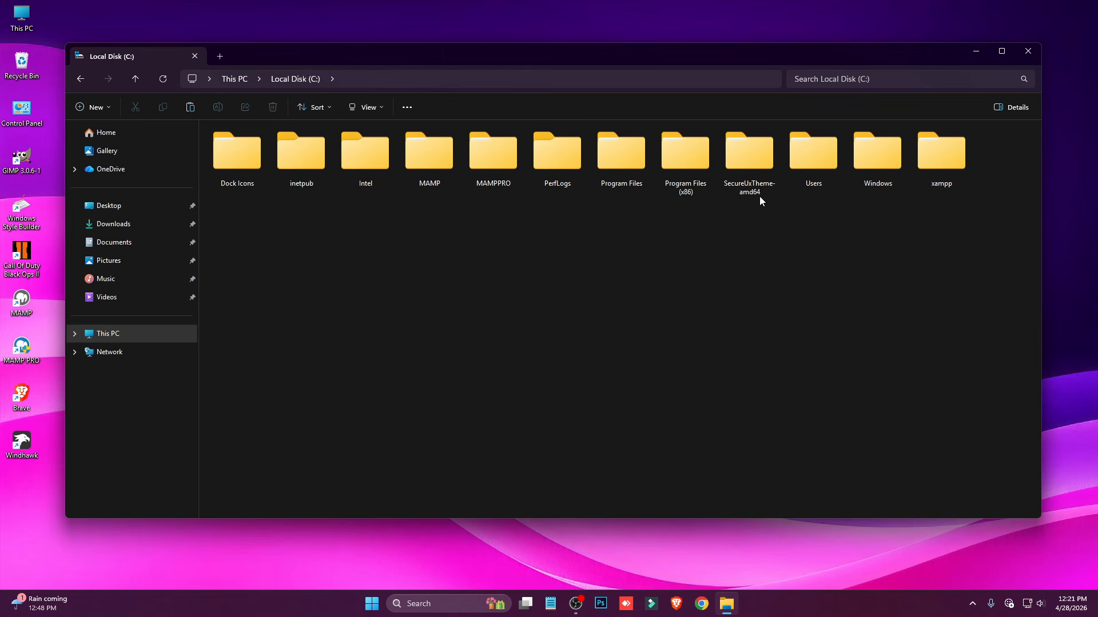
pyautogui.doubleClick(761, 166)
pyautogui.doubleClick(246, 149)
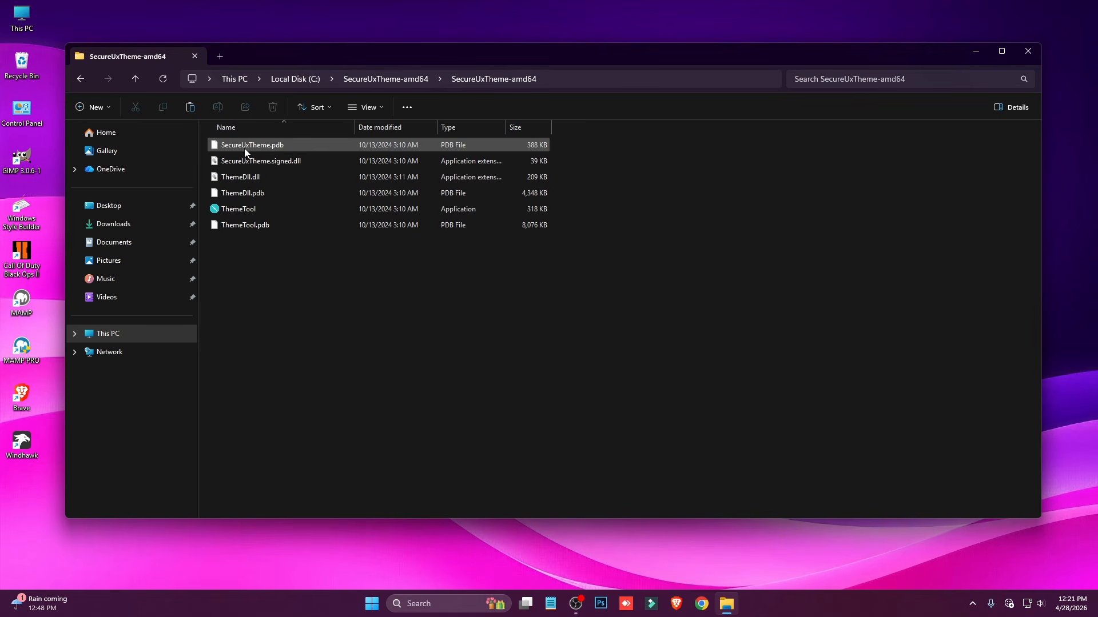
pyautogui.rightClick(231, 209)
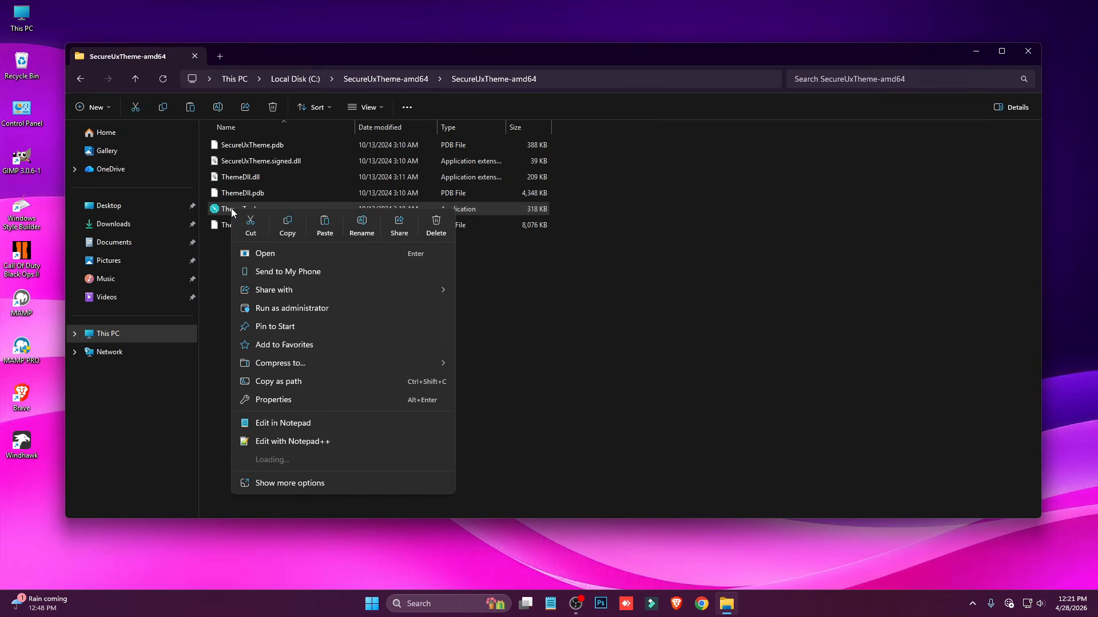
pyautogui.click(284, 305)
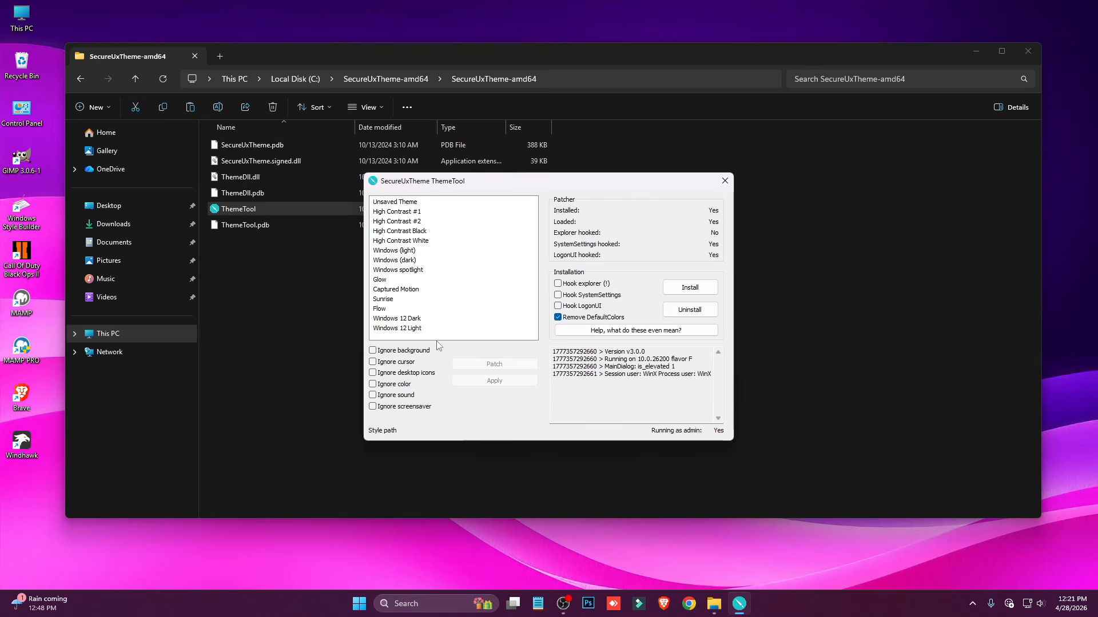
# Patch and apply the Windows 12 Dark theme, and check its look in a This PC window.
pyautogui.click(409, 320)
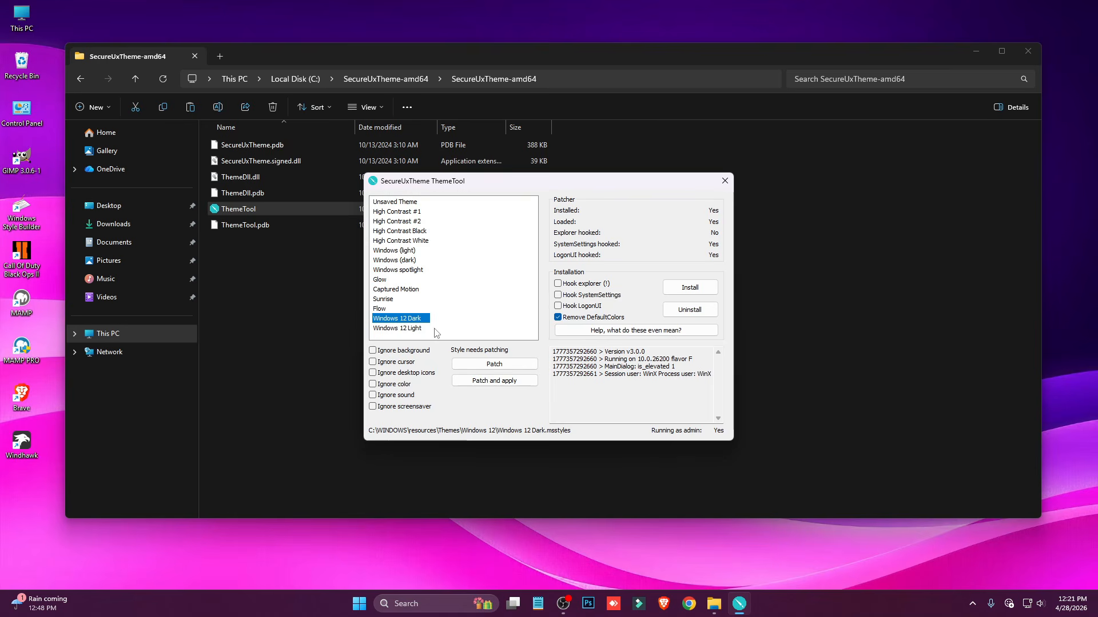
pyautogui.click(516, 381)
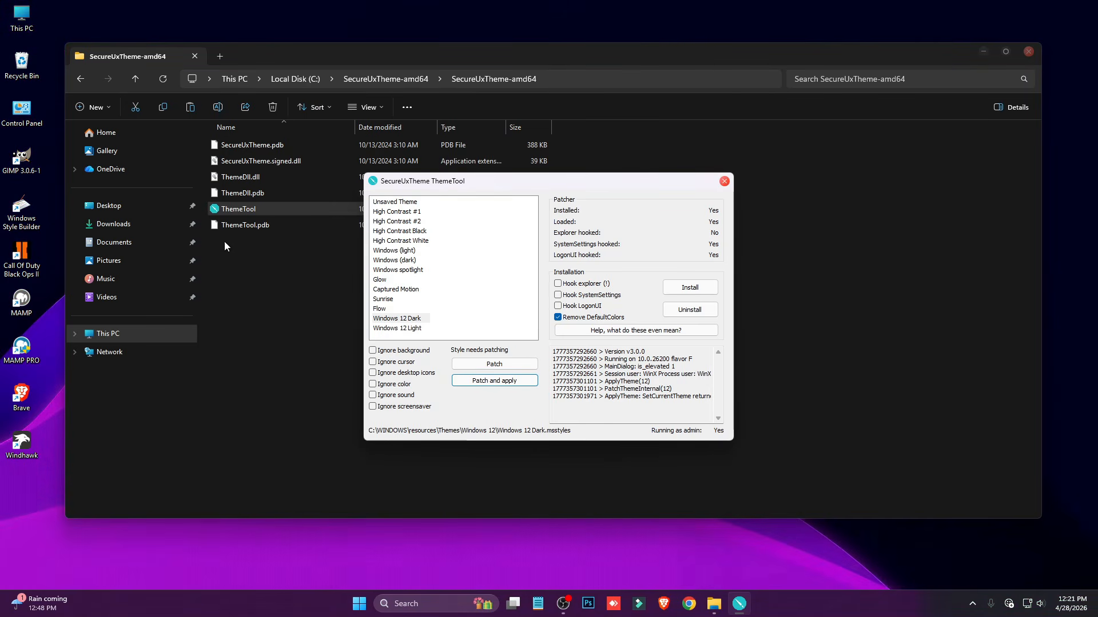
pyautogui.doubleClick(22, 18)
pyautogui.moveTo(478, 66); pyautogui.dragTo(491, 74)
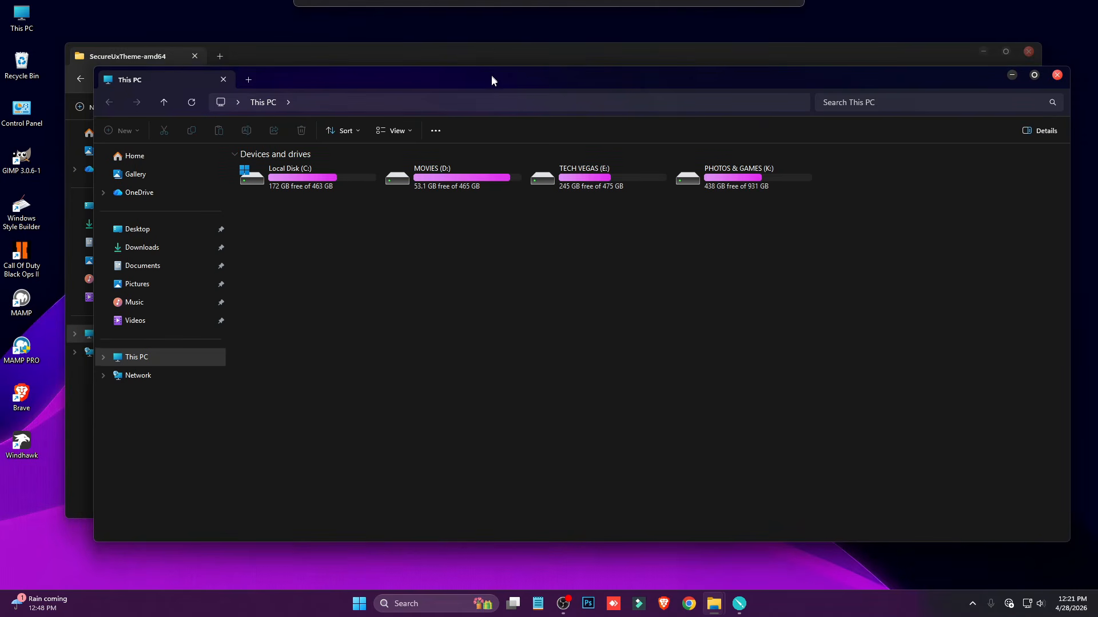
pyautogui.click(1054, 75)
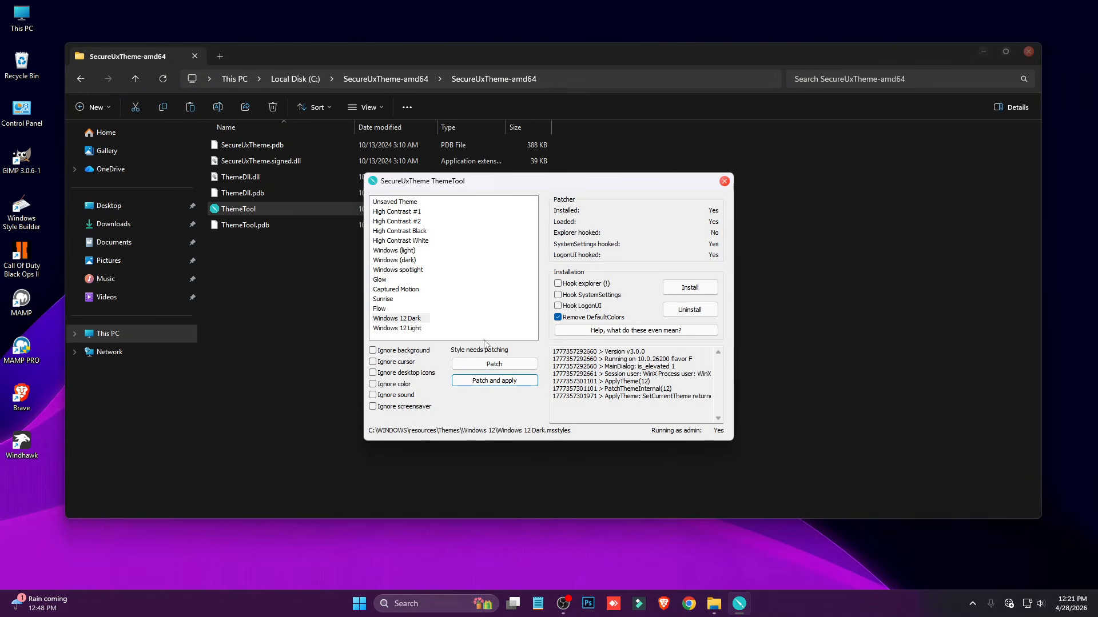
# Patch and apply the Windows 12 Light theme, and check its look in a freshly opened This PC window.
pyautogui.click(409, 330)
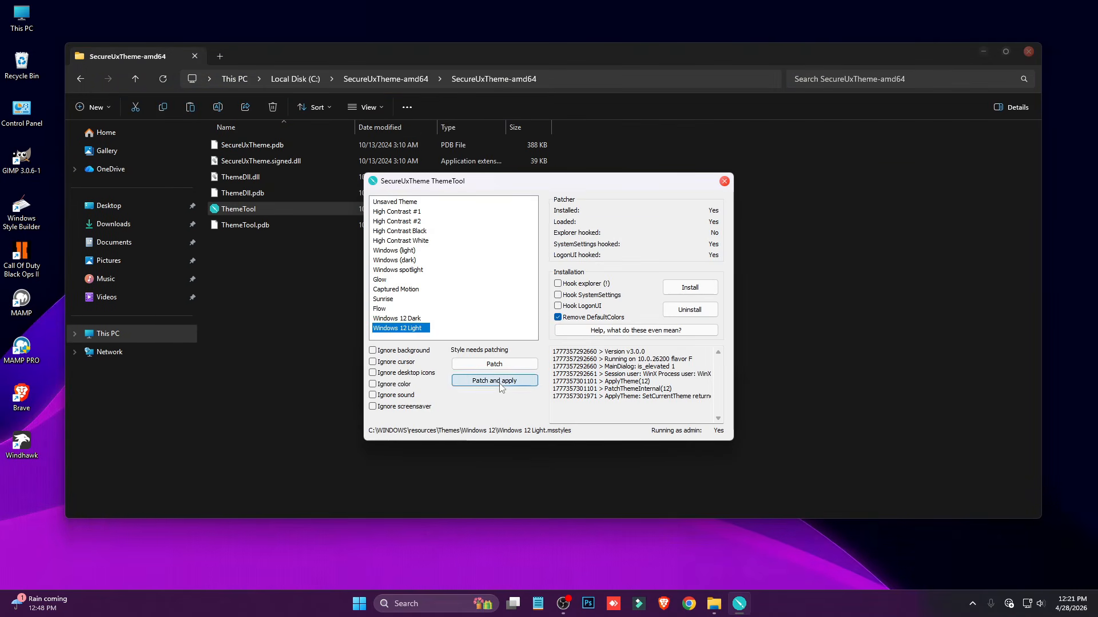
pyautogui.click(527, 383)
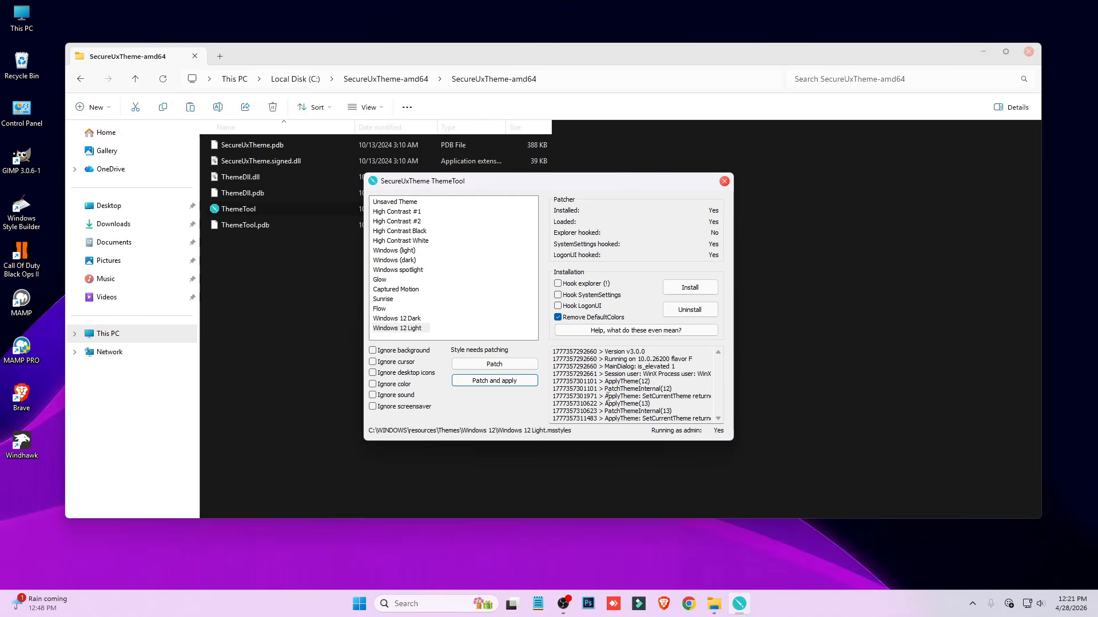
pyautogui.click(1028, 51)
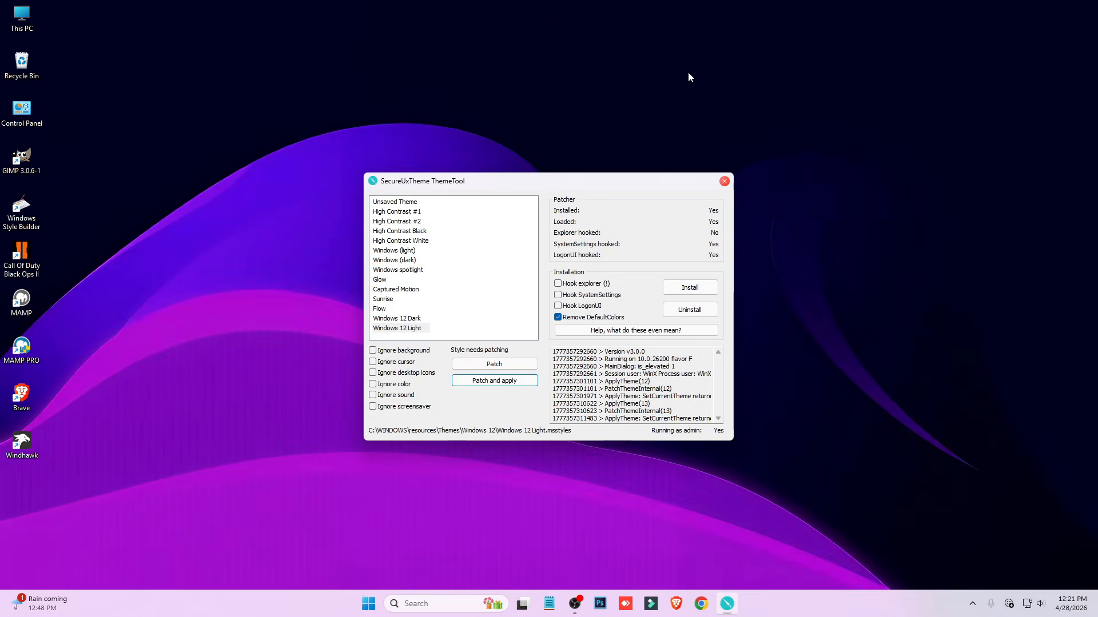
pyautogui.doubleClick(40, 10)
pyautogui.moveTo(469, 77)
pyautogui.mouseDown()
pyautogui.moveTo(535, 86)
pyautogui.moveTo(480, 88)
pyautogui.mouseUp()
pyautogui.click(1060, 73)
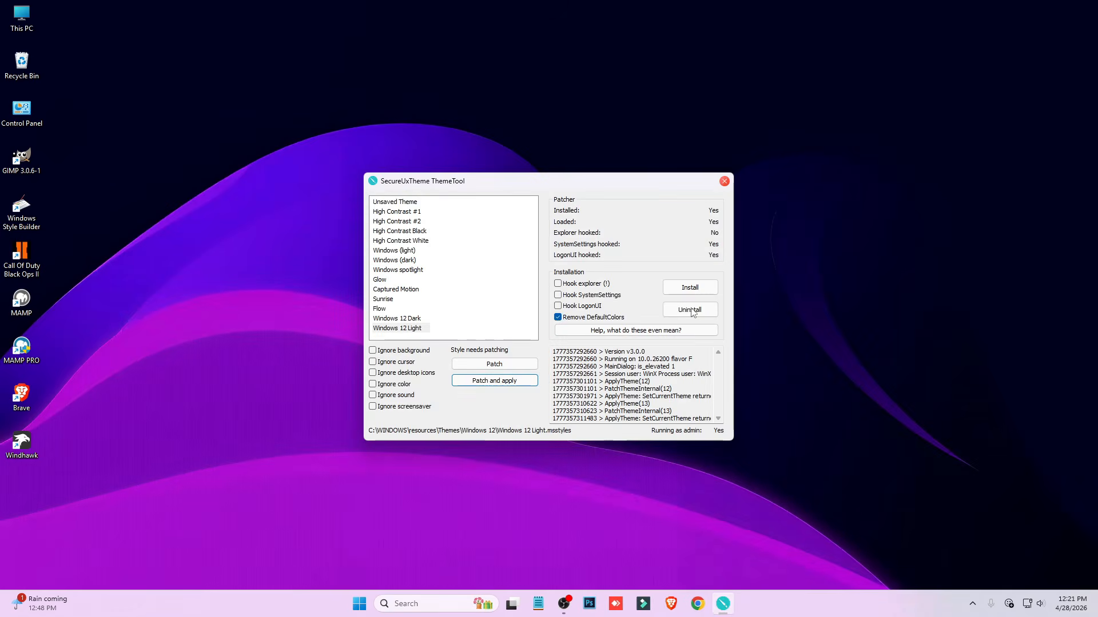
# Reapply the Windows 12 Dark theme and close ThemeTool to check the look on the desktop resource folder's window.
pyautogui.click(418, 320)
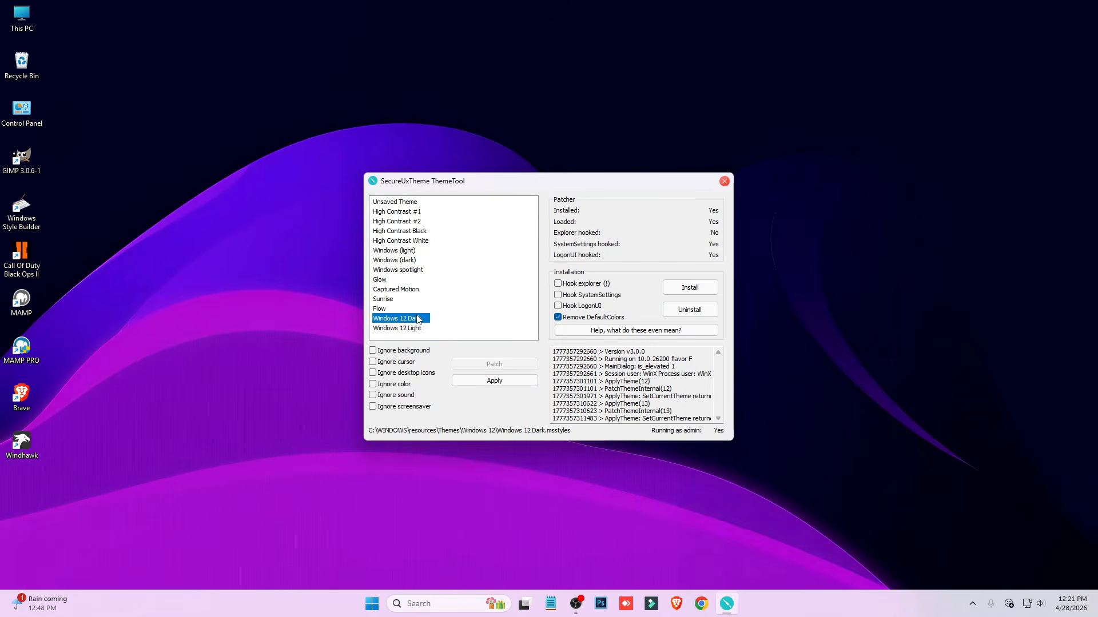
pyautogui.click(495, 380)
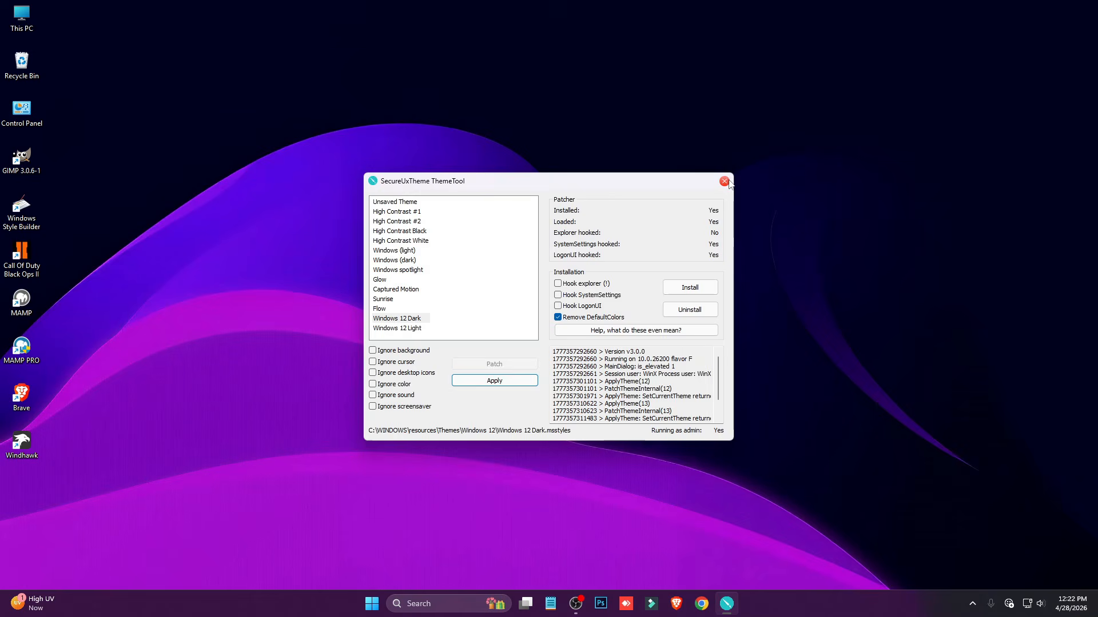
pyautogui.click(725, 181)
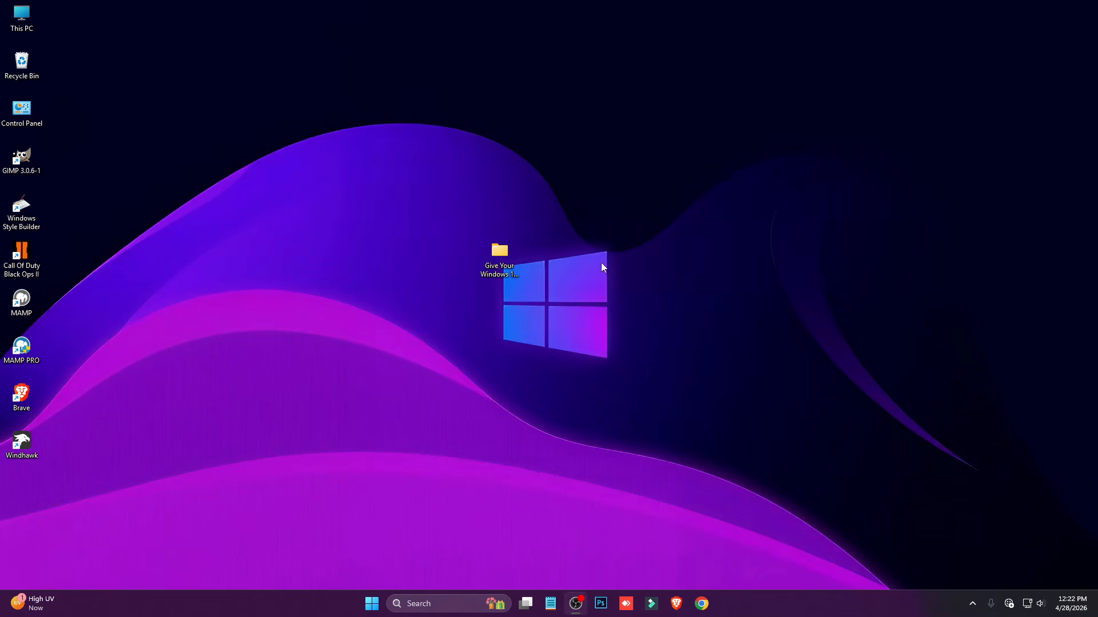
pyautogui.doubleClick(505, 262)
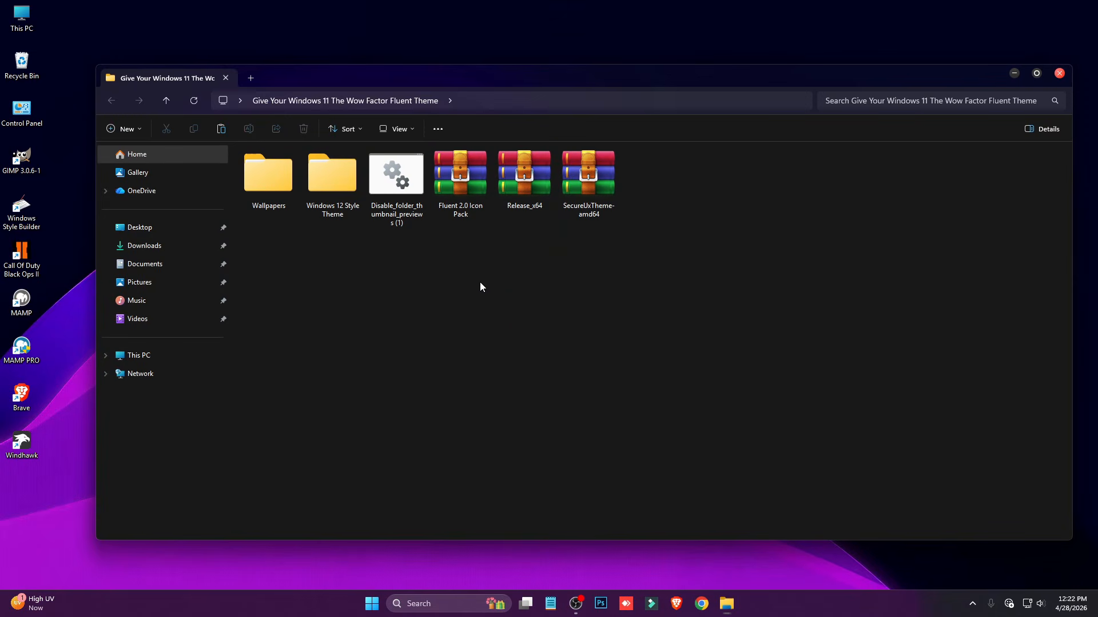
pyautogui.click(1059, 74)
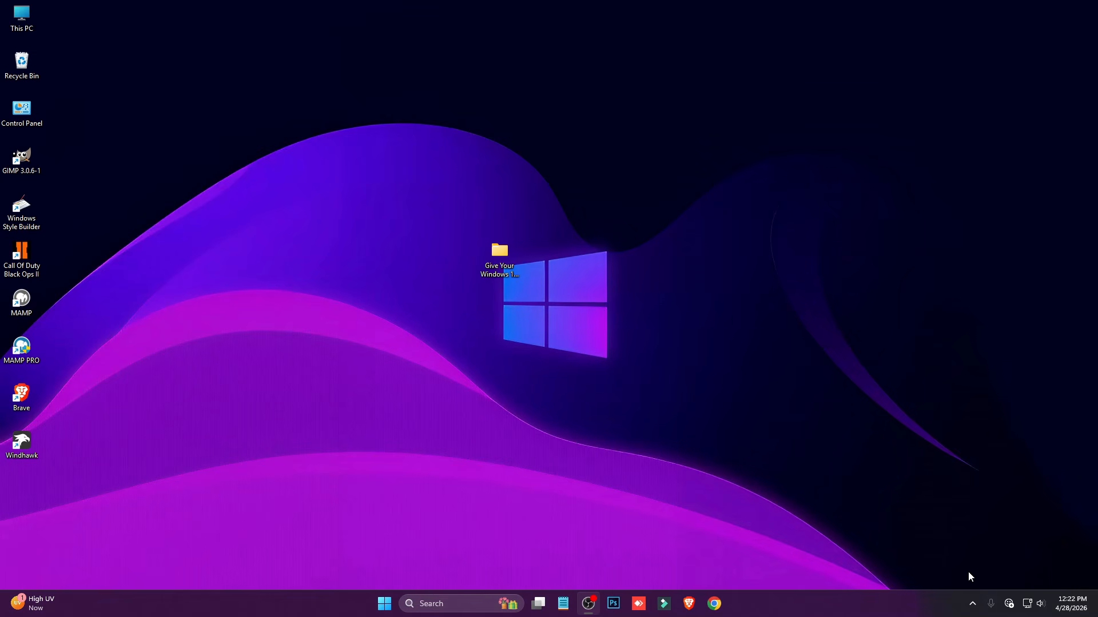
# Switch to Windhawk and open its catalog of available mods.
pyautogui.click(973, 604)
pyautogui.click(928, 550)
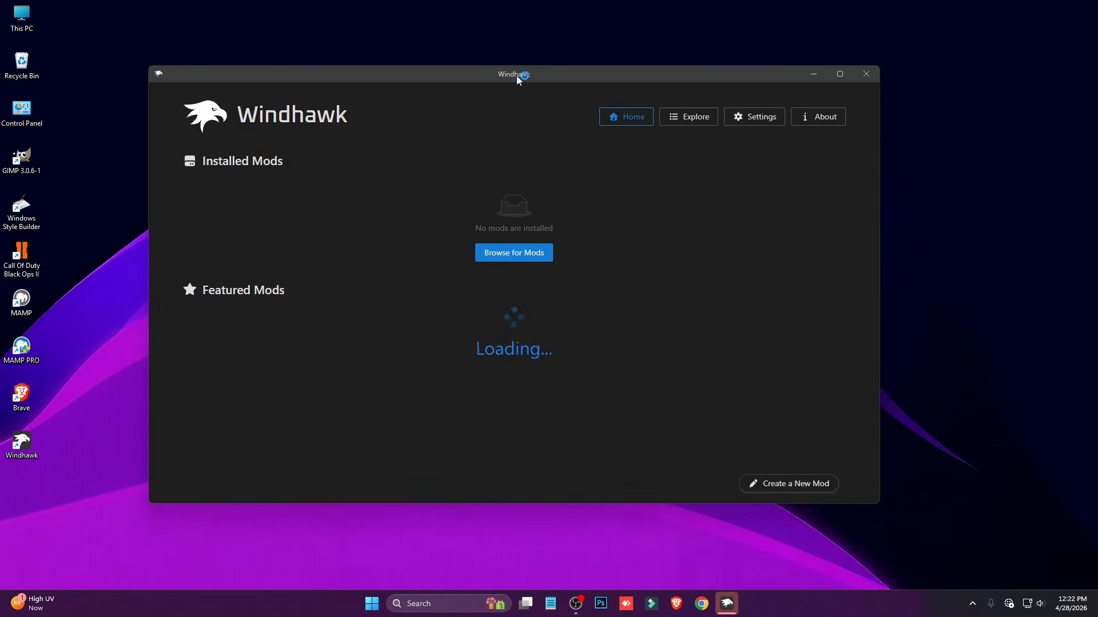
pyautogui.moveTo(516, 75); pyautogui.dragTo(527, 71)
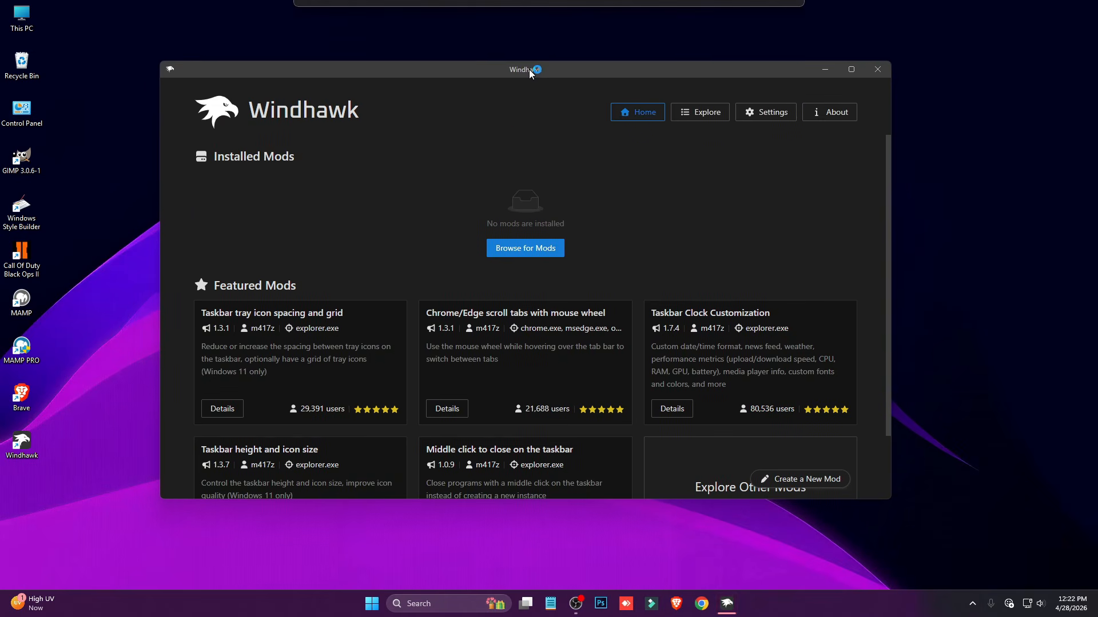
pyautogui.click(519, 250)
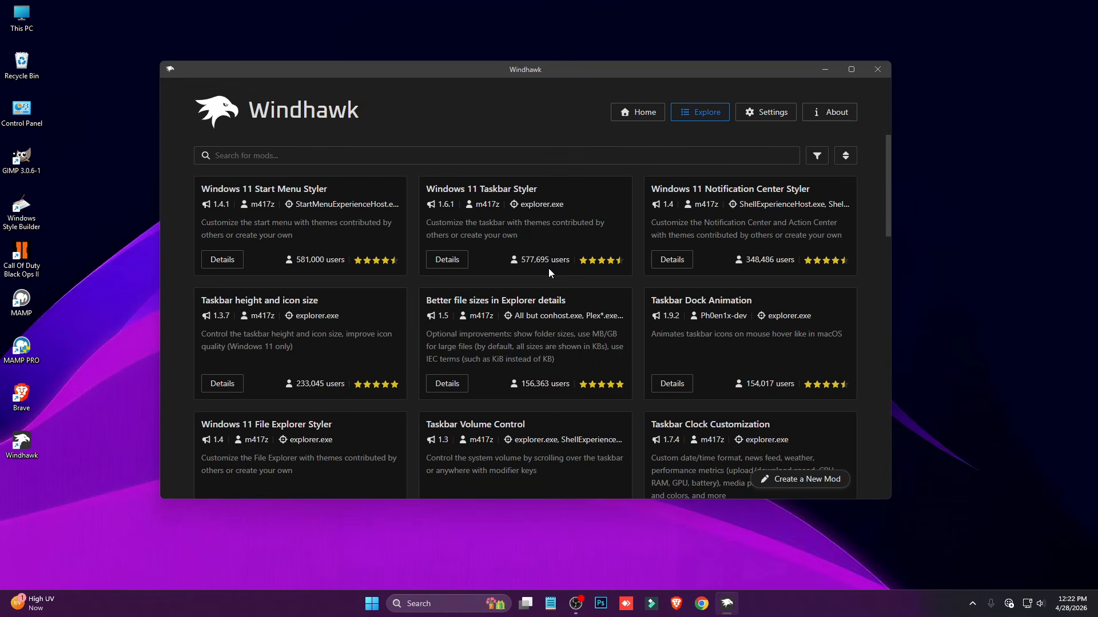
# Install the Windows 11 File Explorer Styler mod, accepting the risk.
pyautogui.scroll(-2, 492, 303)
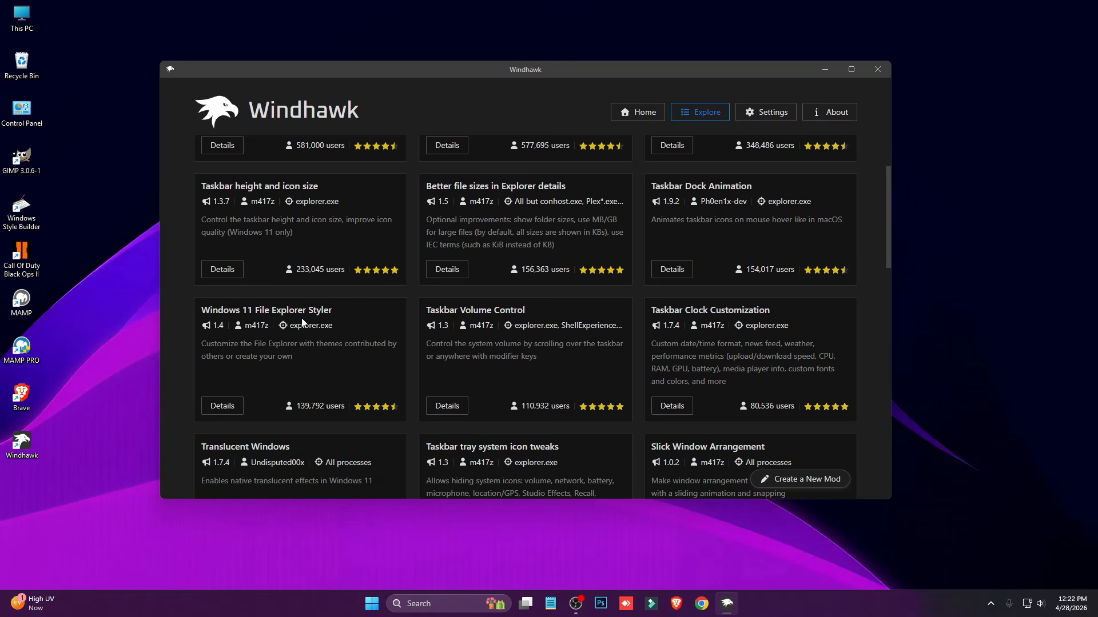
pyautogui.click(221, 412)
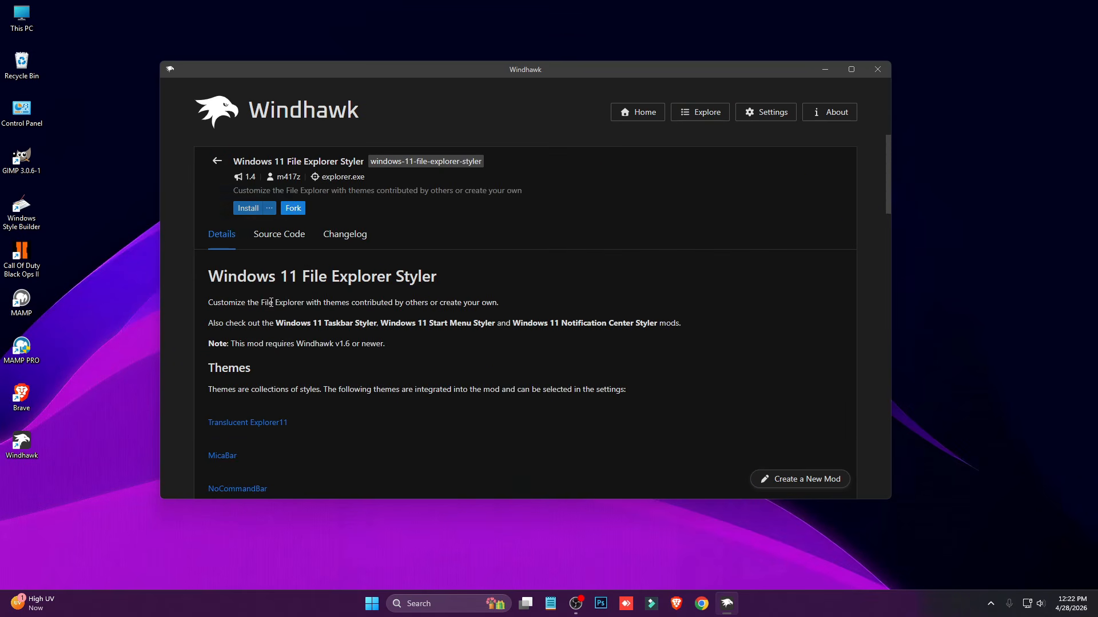
pyautogui.click(248, 209)
pyautogui.click(571, 364)
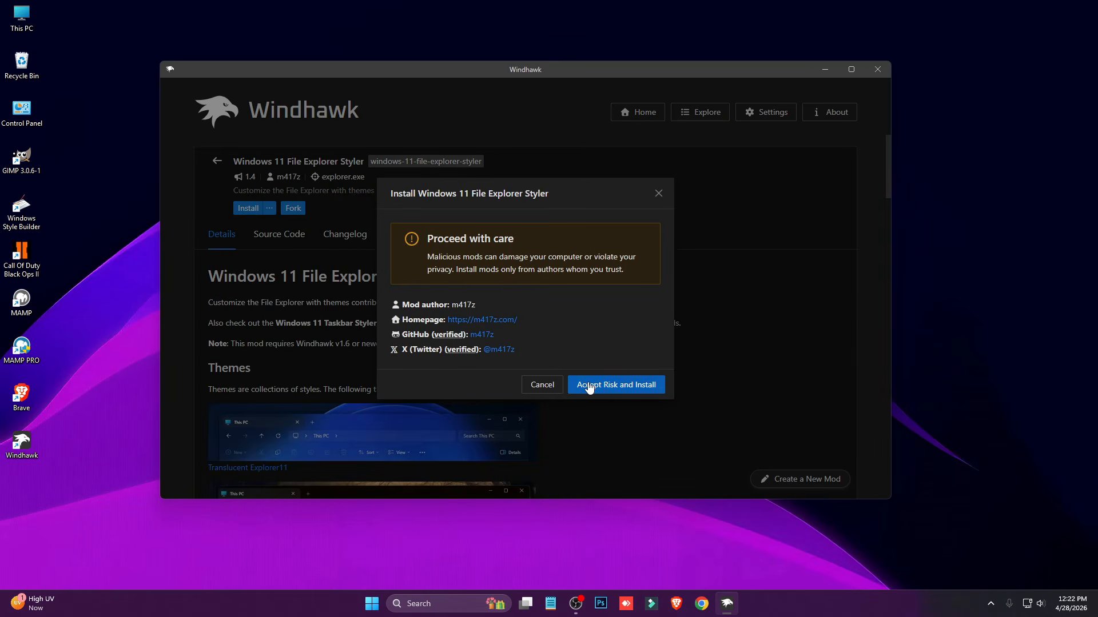
# Set the File Explorer Styler mod's theme to Minimal Explorer11 and save its settings.
pyautogui.click(270, 269)
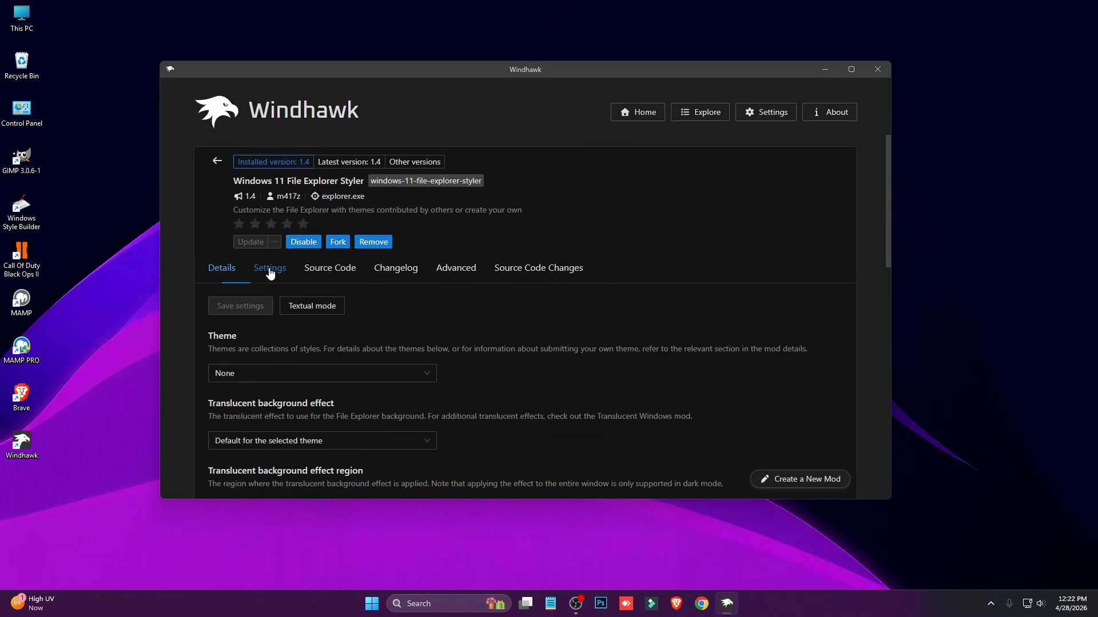
pyautogui.scroll(-1, 331, 327)
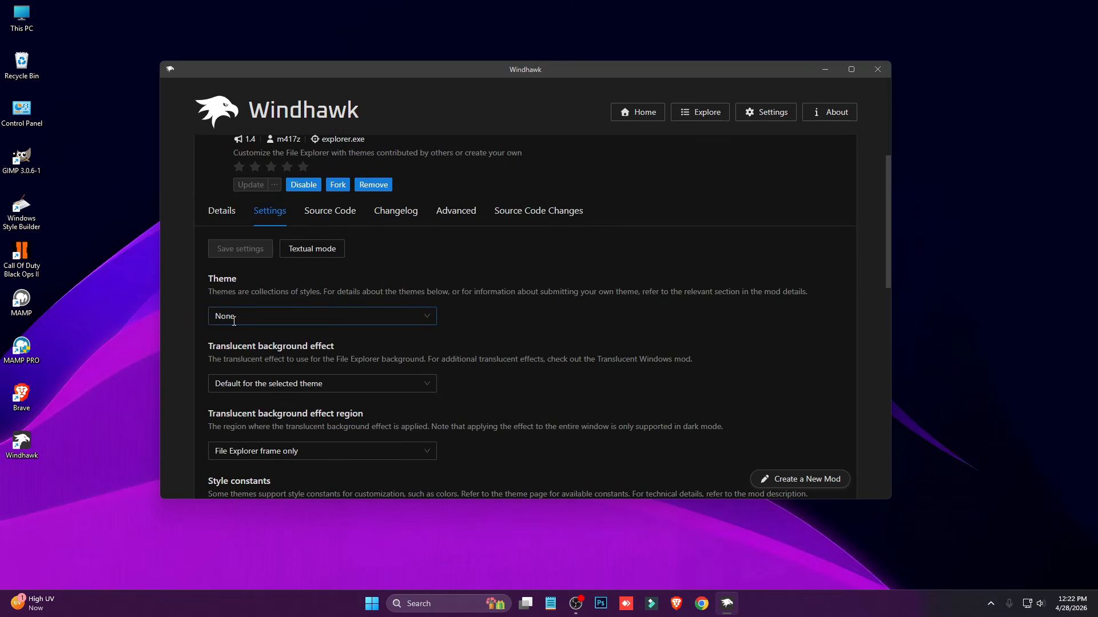
pyautogui.click(234, 321)
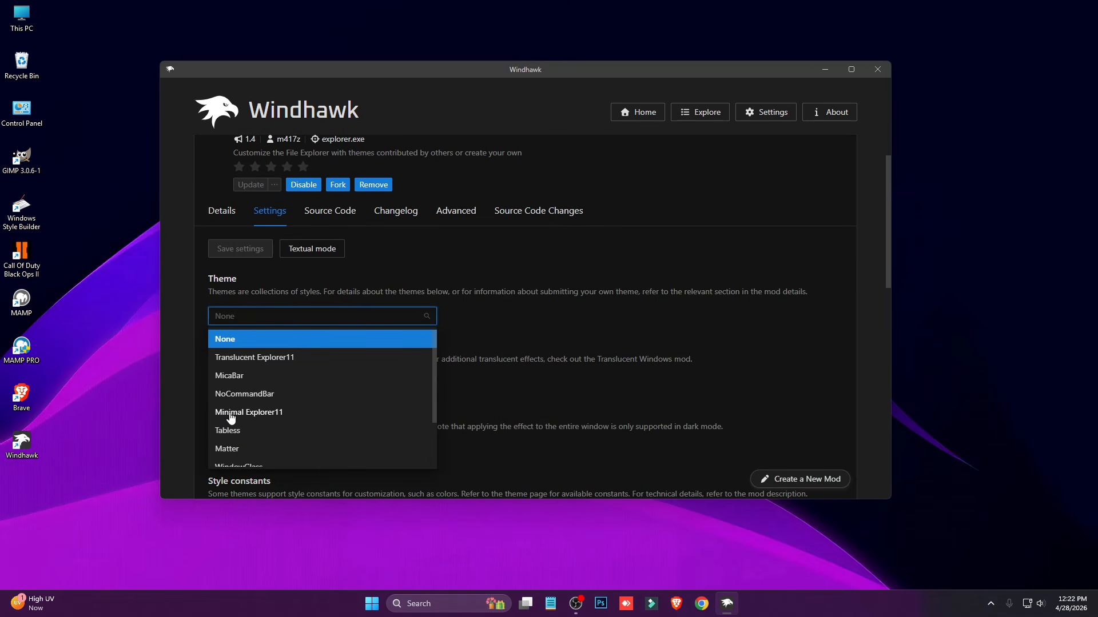
pyautogui.click(255, 414)
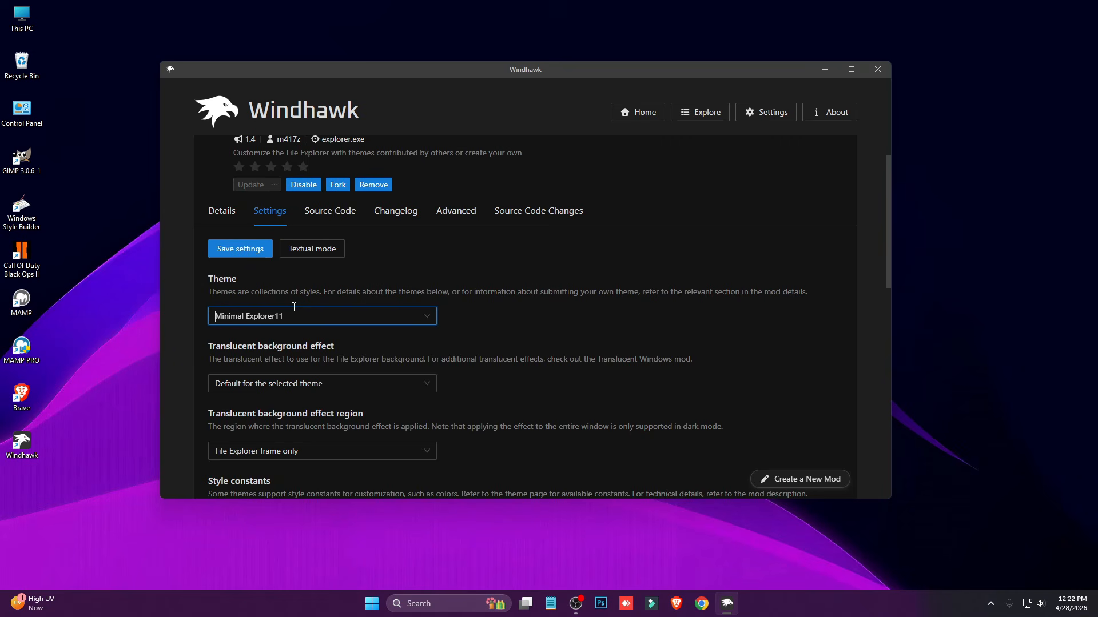
pyautogui.click(240, 256)
# Return to the mod catalog and search for "resour".
pyautogui.scroll(1, 275, 210)
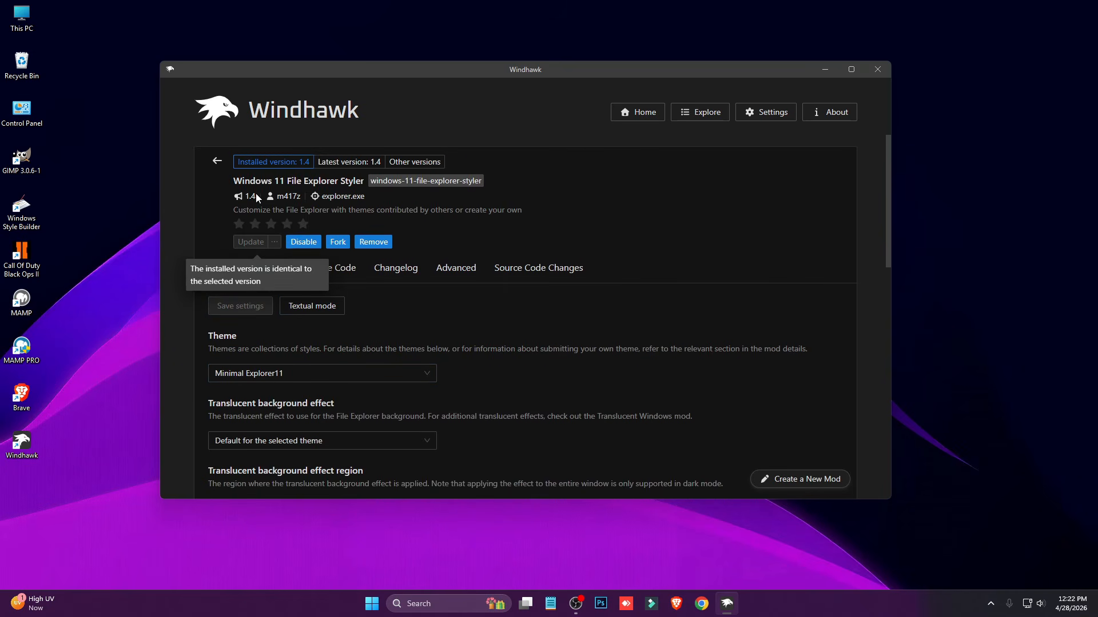
pyautogui.click(216, 161)
pyautogui.scroll(2, 443, 171)
pyautogui.scroll(1, 444, 171)
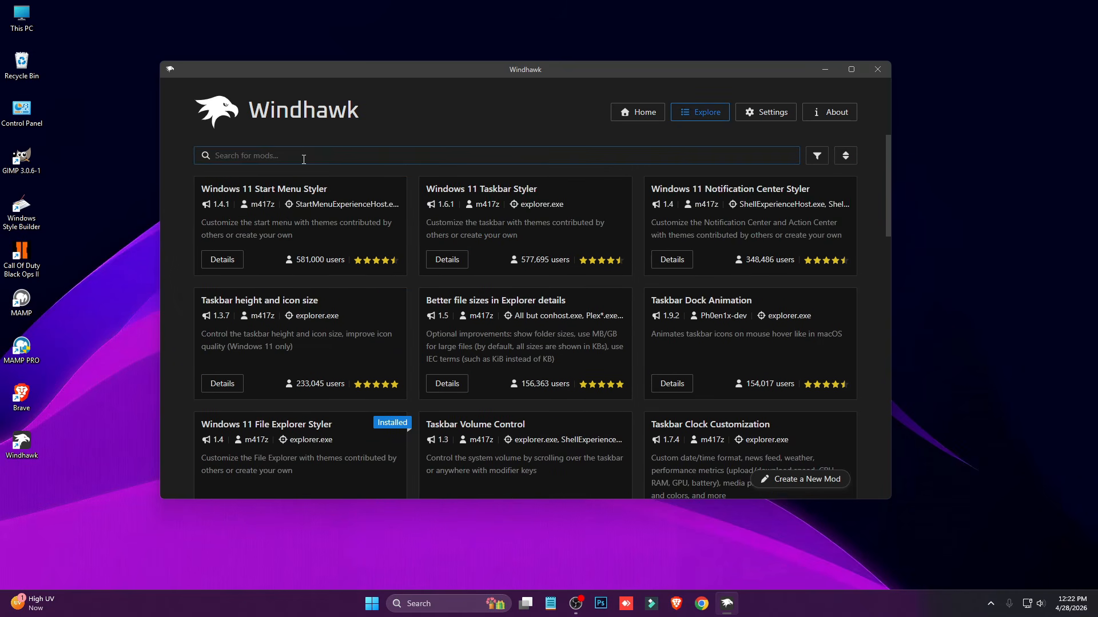
pyautogui.write('r')
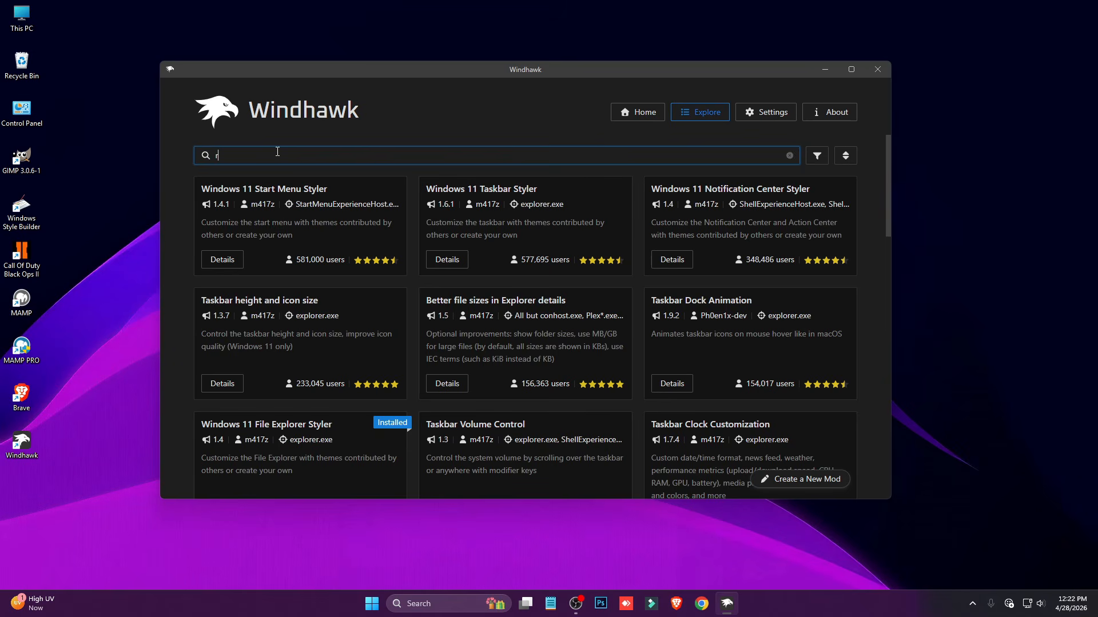
pyautogui.write('esour')
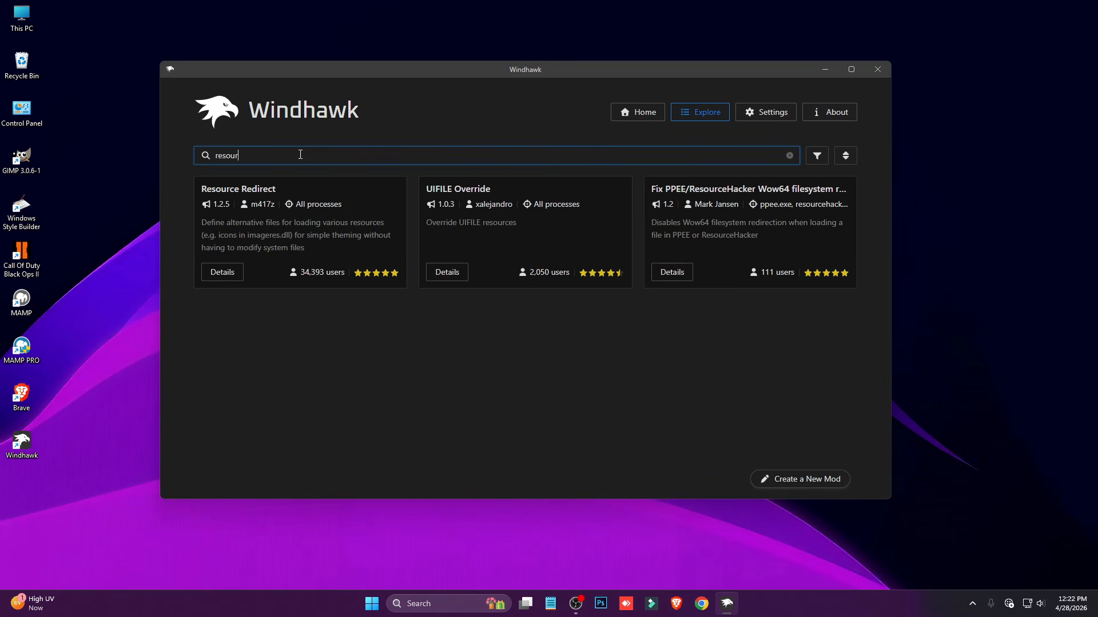
# Install the Resource Redirect mod, accepting the risk, and minimize Windhawk.
pyautogui.click(224, 274)
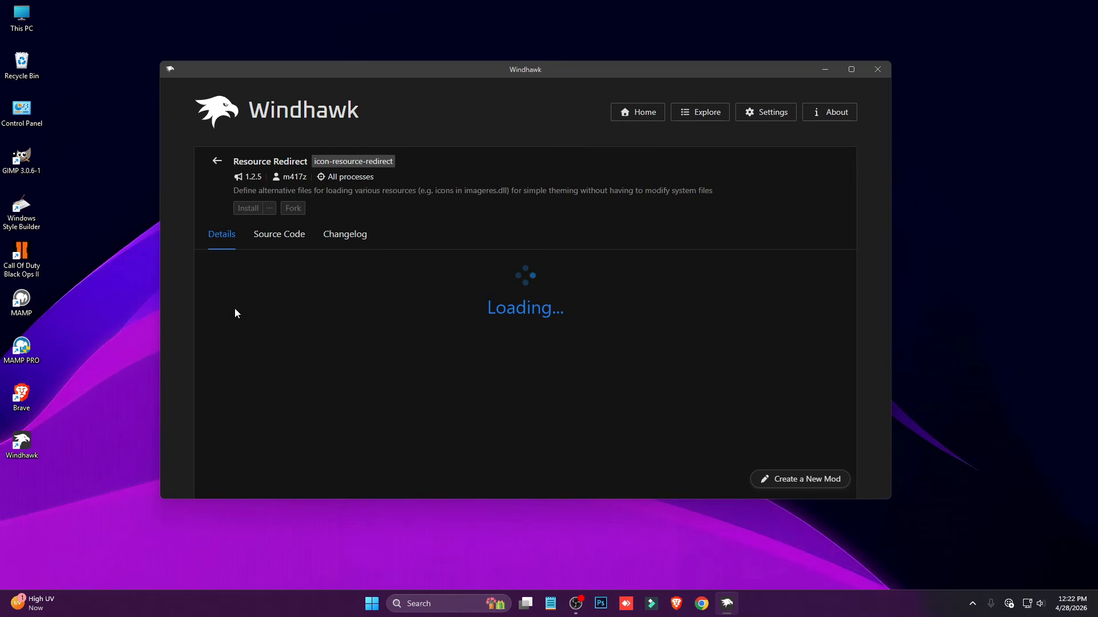
pyautogui.click(248, 208)
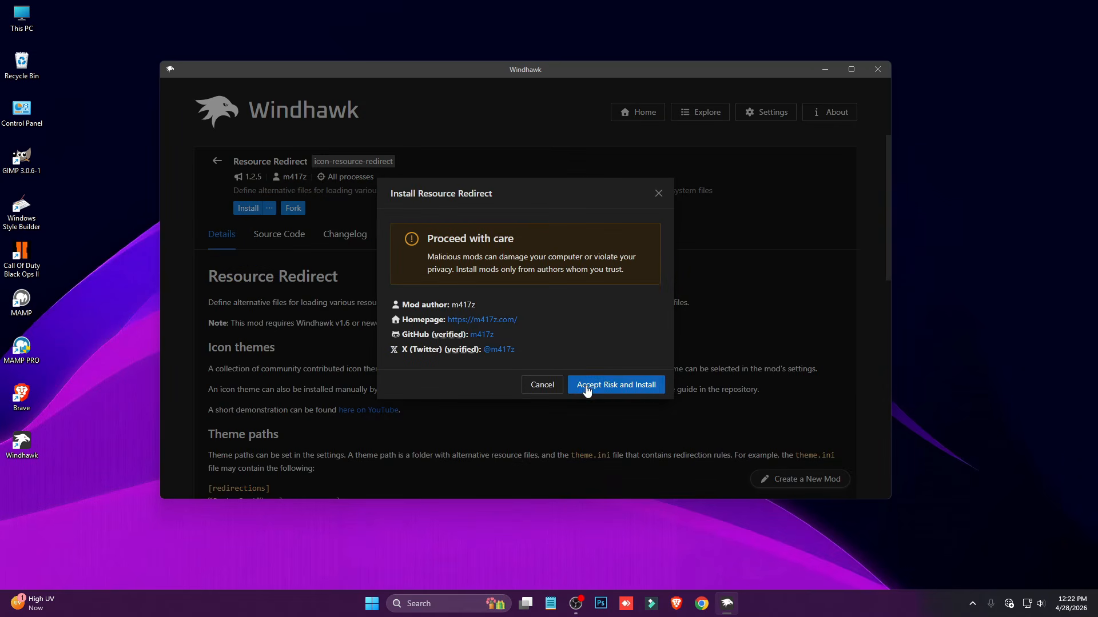
pyautogui.click(586, 385)
pyautogui.click(830, 69)
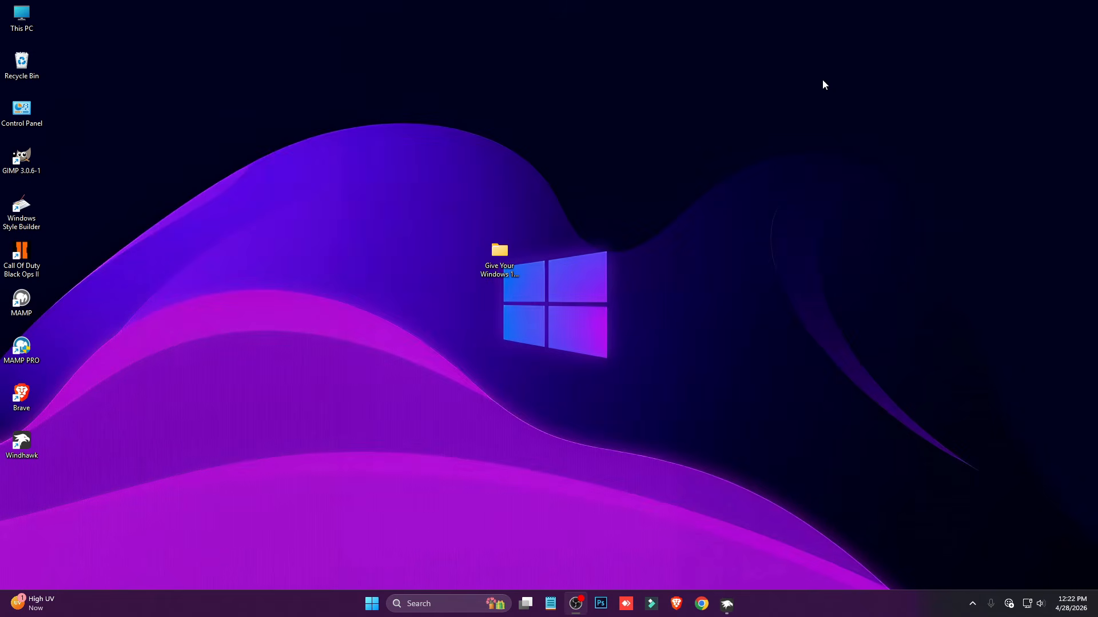
# Open the desktop resource folder and extract the Fluent 2.0 Icon Pack archive there.
pyautogui.doubleClick(506, 263)
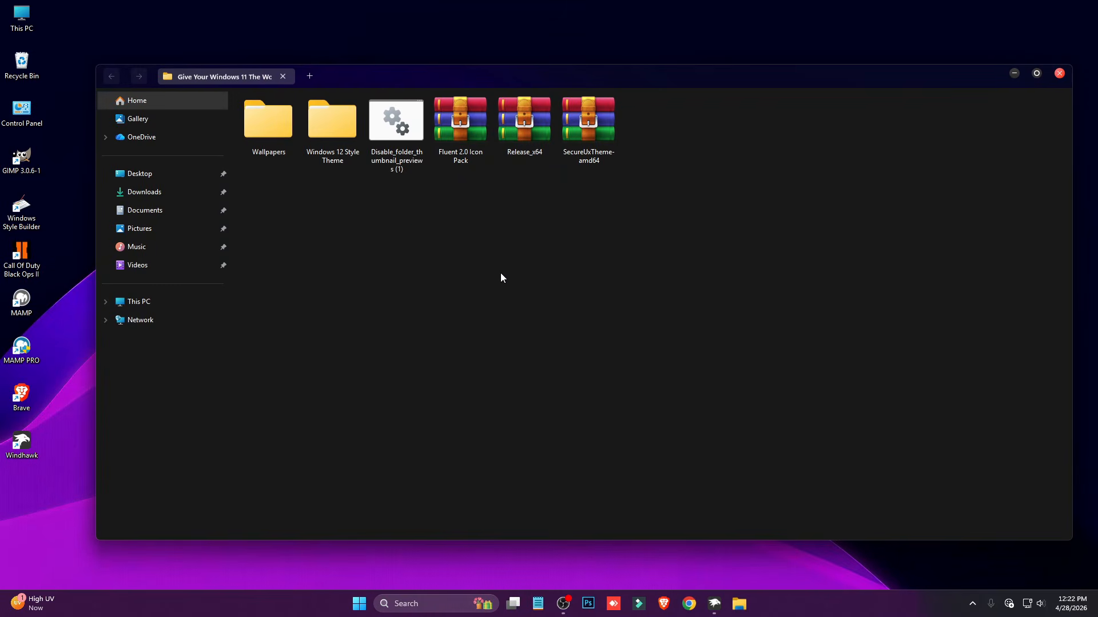
pyautogui.rightClick(474, 128)
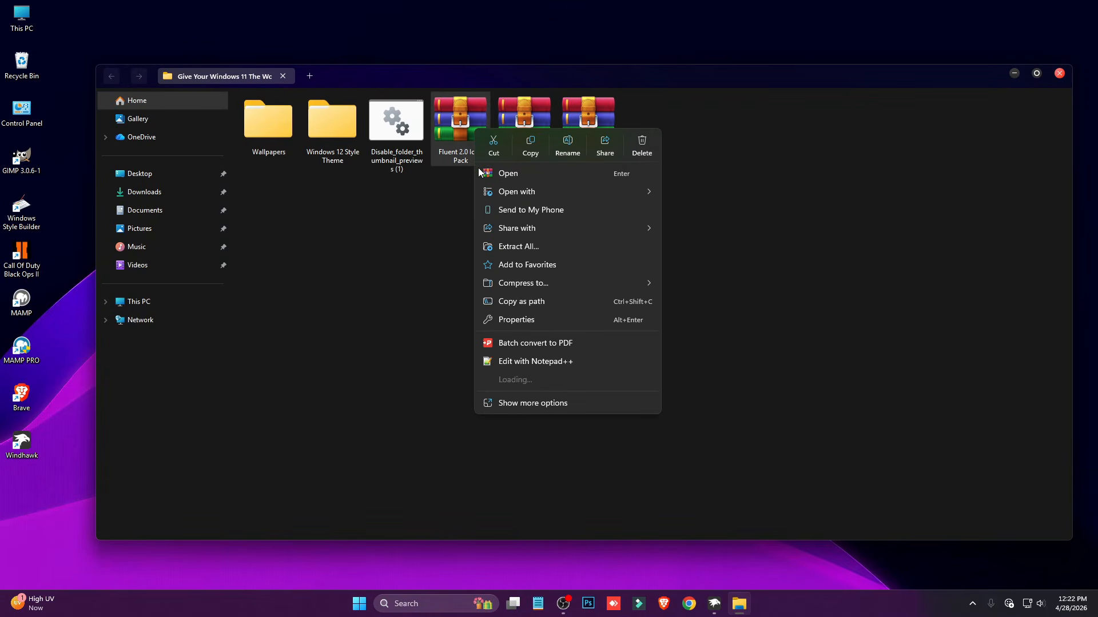
pyautogui.moveTo(524, 381)
pyautogui.click(698, 404)
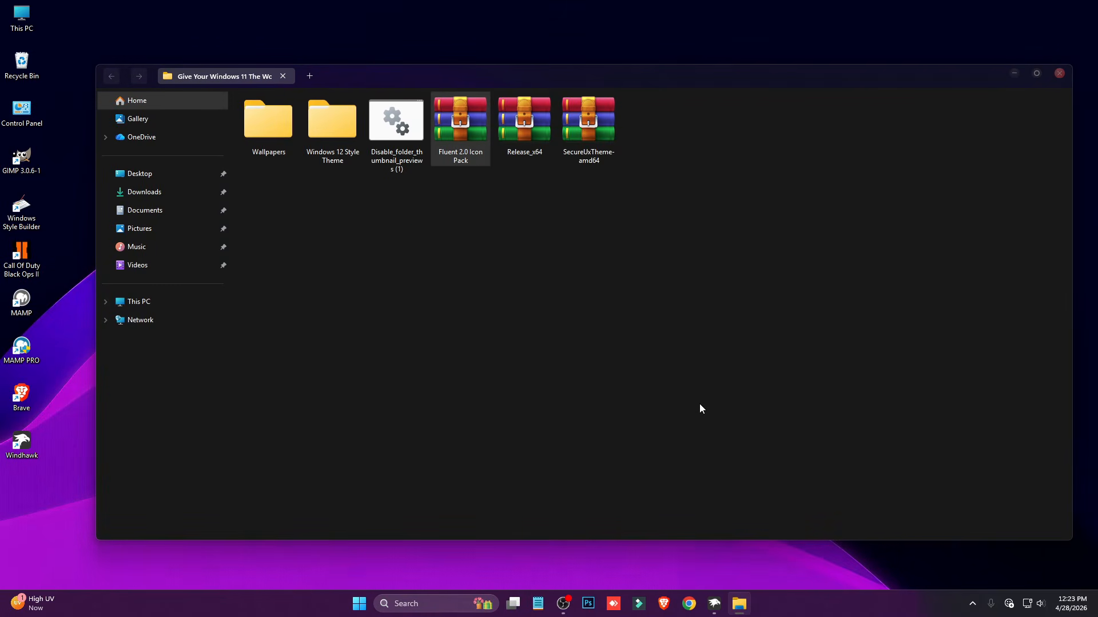
pyautogui.click(581, 431)
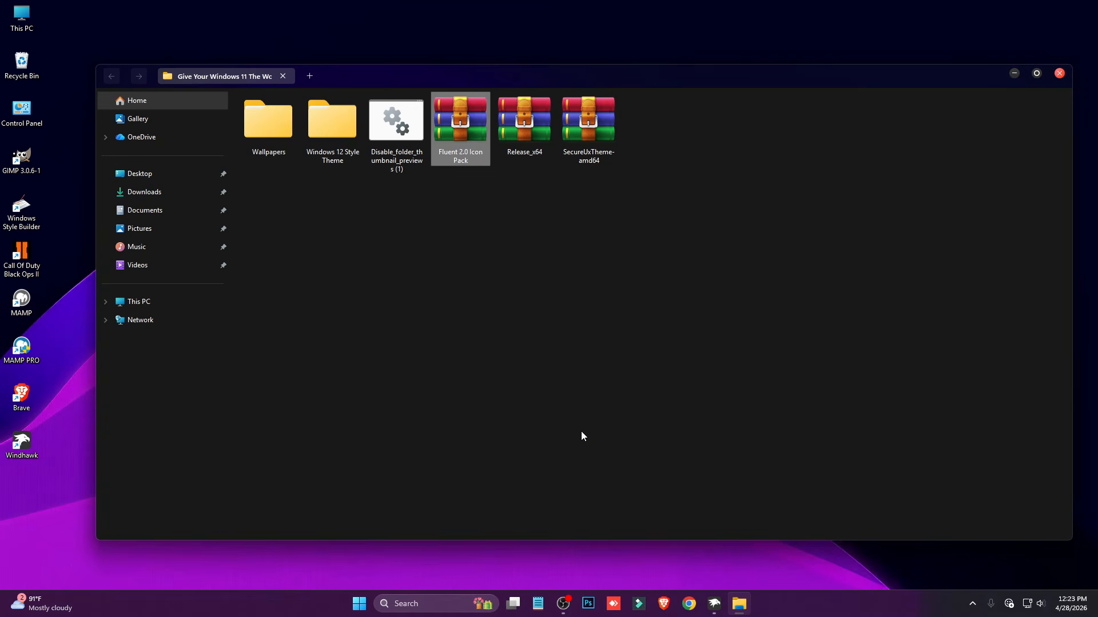
# Copy the inner Fluent 2.0 Icon Pack folder from the extracted folder to Local Disk (C:).
pyautogui.doubleClick(275, 142)
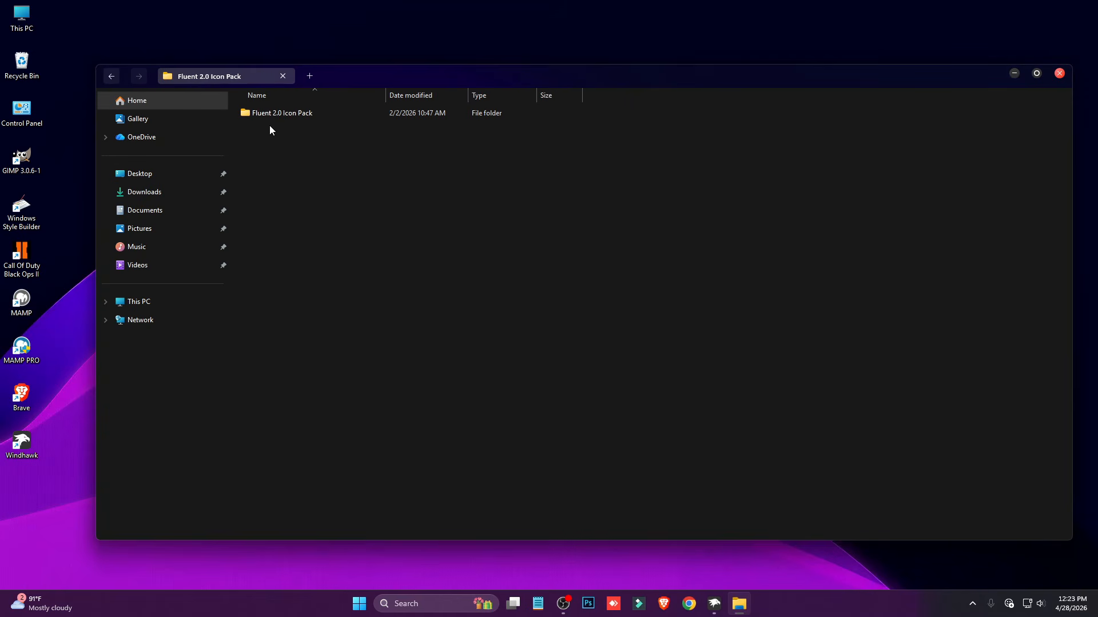
pyautogui.doubleClick(266, 112)
pyautogui.hotkey('alt', 'Left')
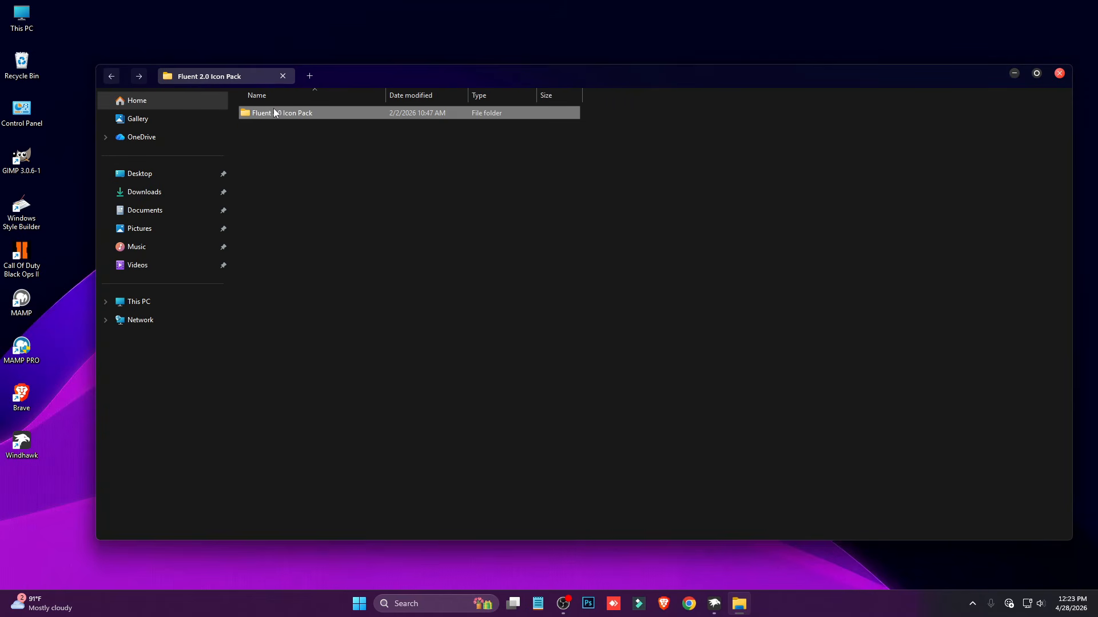
pyautogui.rightClick(274, 112)
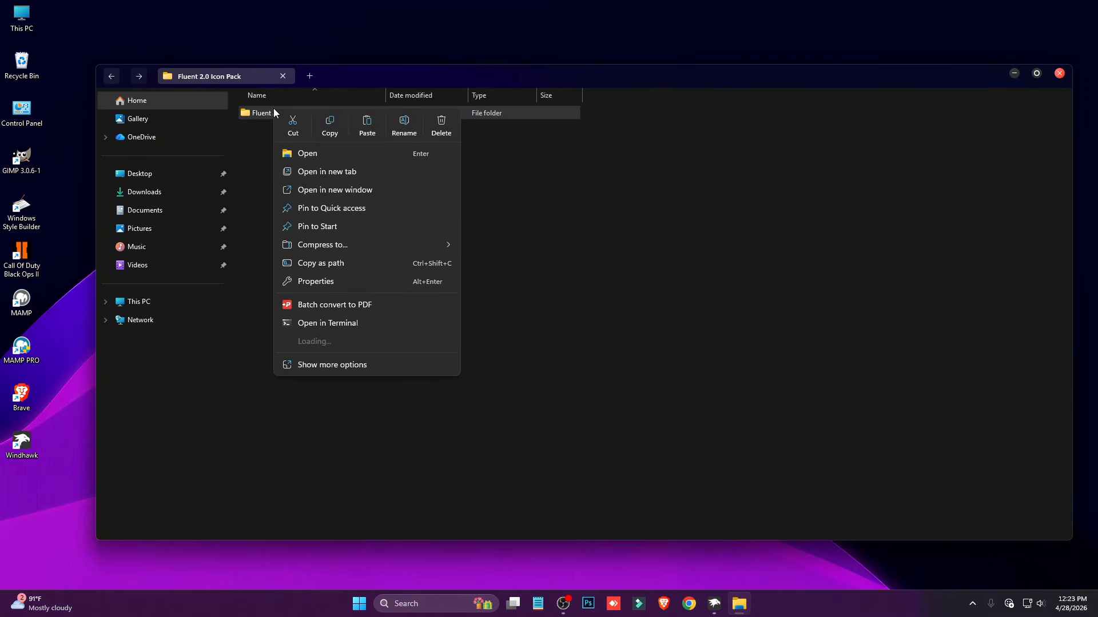
pyautogui.click(321, 127)
pyautogui.click(170, 300)
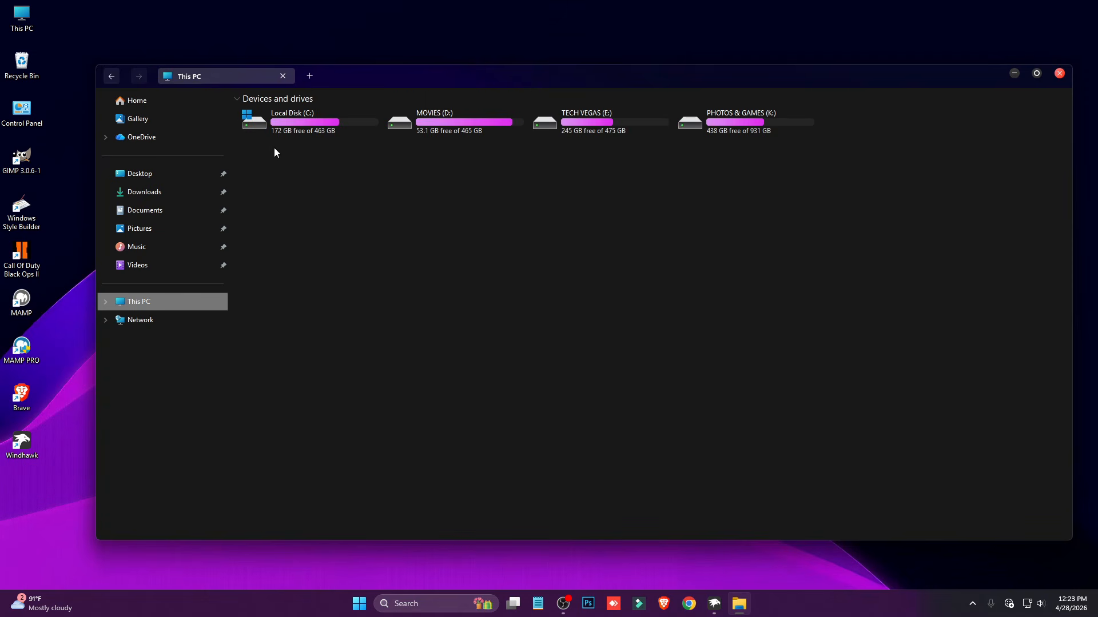
pyautogui.doubleClick(280, 129)
pyautogui.rightClick(484, 235)
pyautogui.click(504, 252)
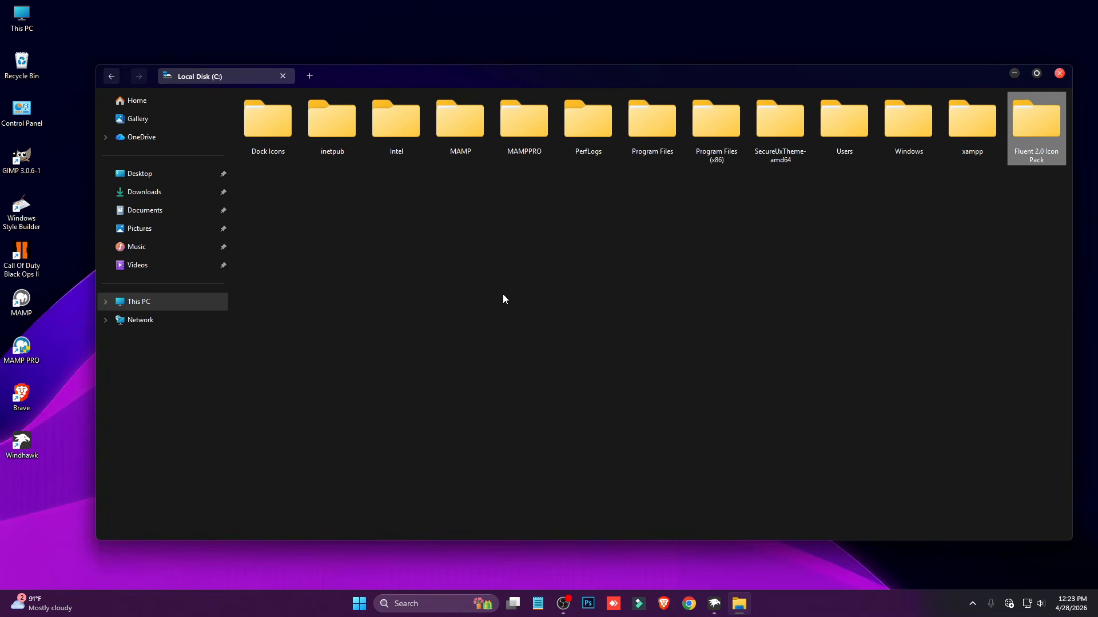
# Copy the path of the Fluent 2.0 Icon Pack folder on Local Disk (C:) and close File Explorer.
pyautogui.rightClick(1032, 125)
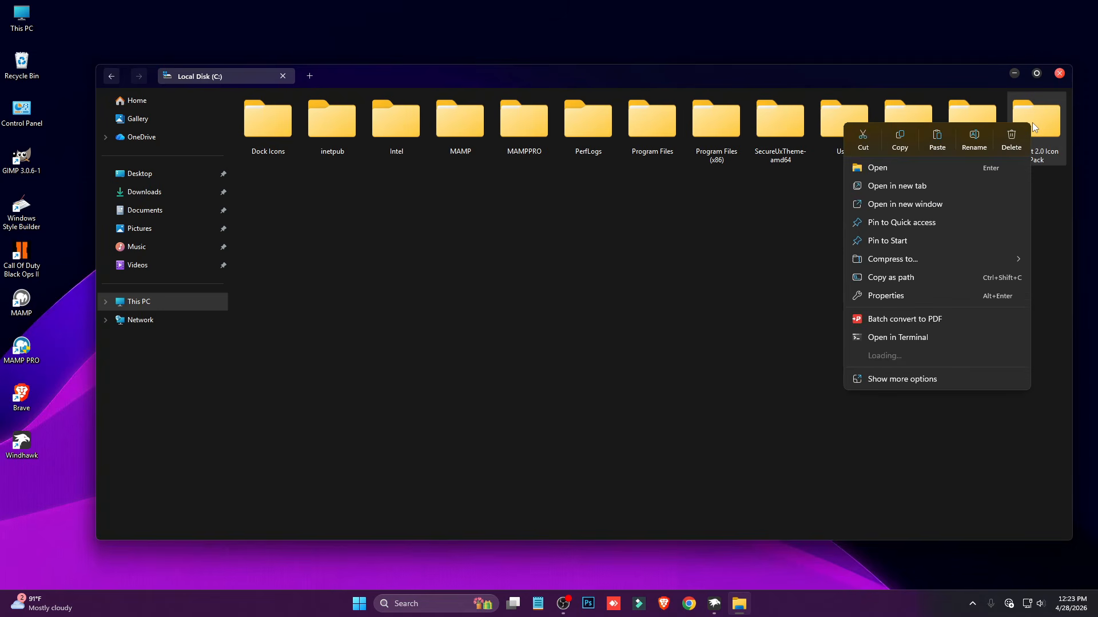
pyautogui.click(895, 279)
pyautogui.click(1058, 73)
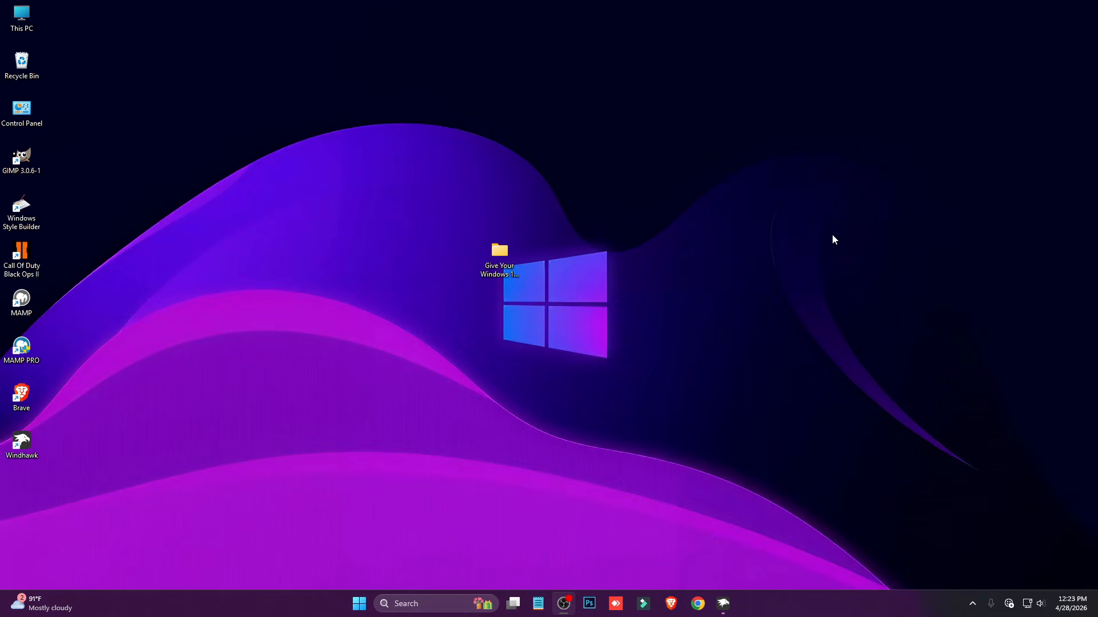
# In Windhawk, set Resource Redirect's theme path to C:\Fluent 2.0 Icon Pack without quotation marks and save the settings.
pyautogui.click(729, 604)
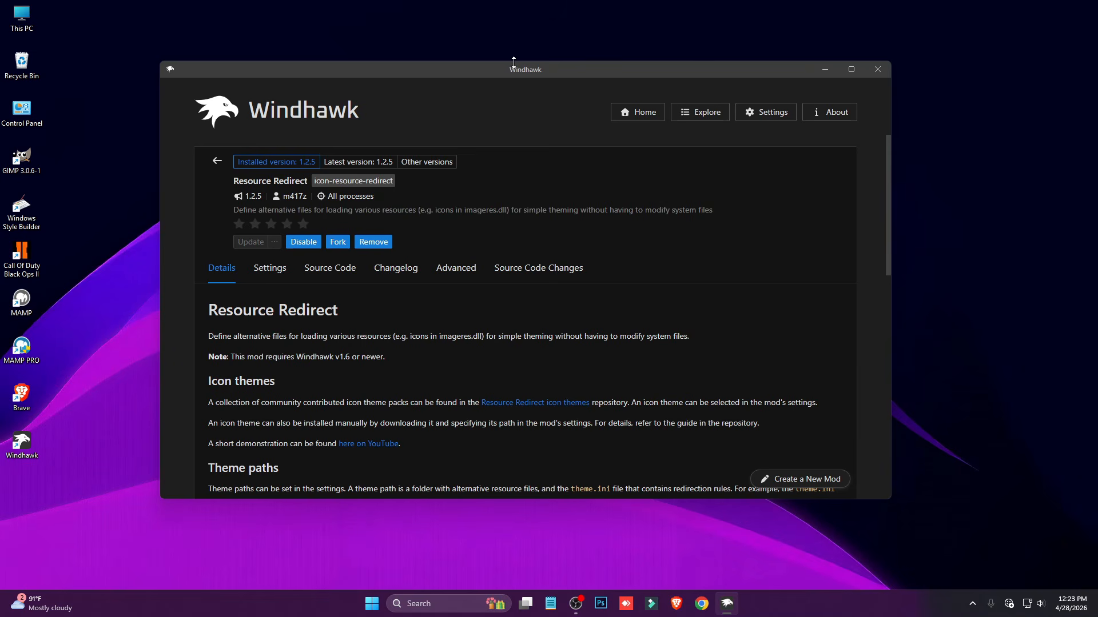
pyautogui.moveTo(514, 63); pyautogui.dragTo(522, 35)
pyautogui.click(278, 241)
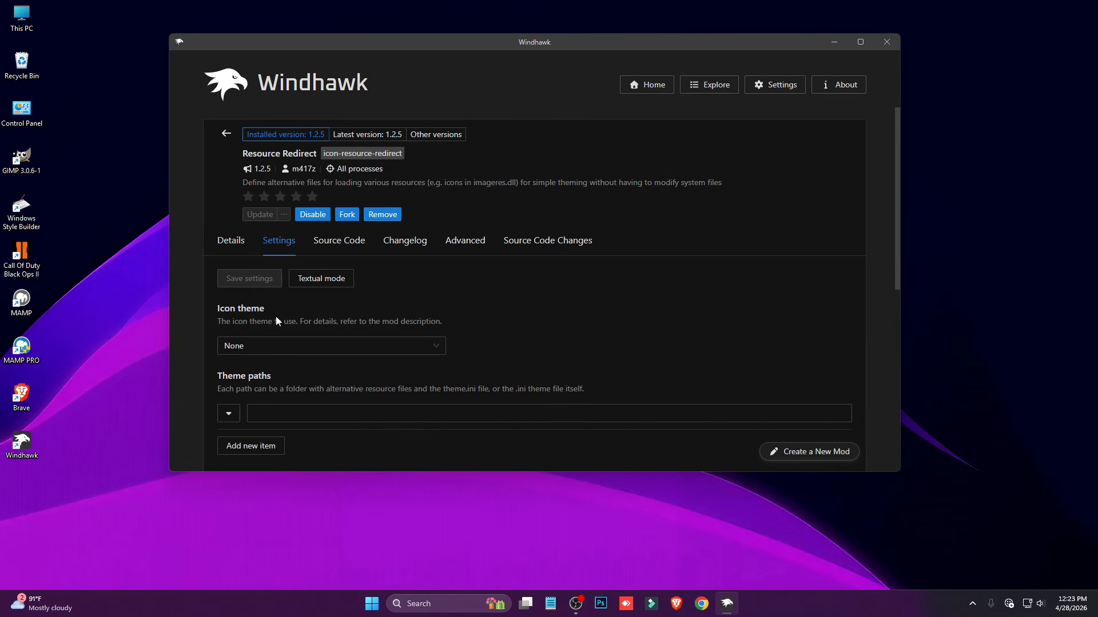
pyautogui.click(273, 411)
pyautogui.hotkey('ctrl', 'v')
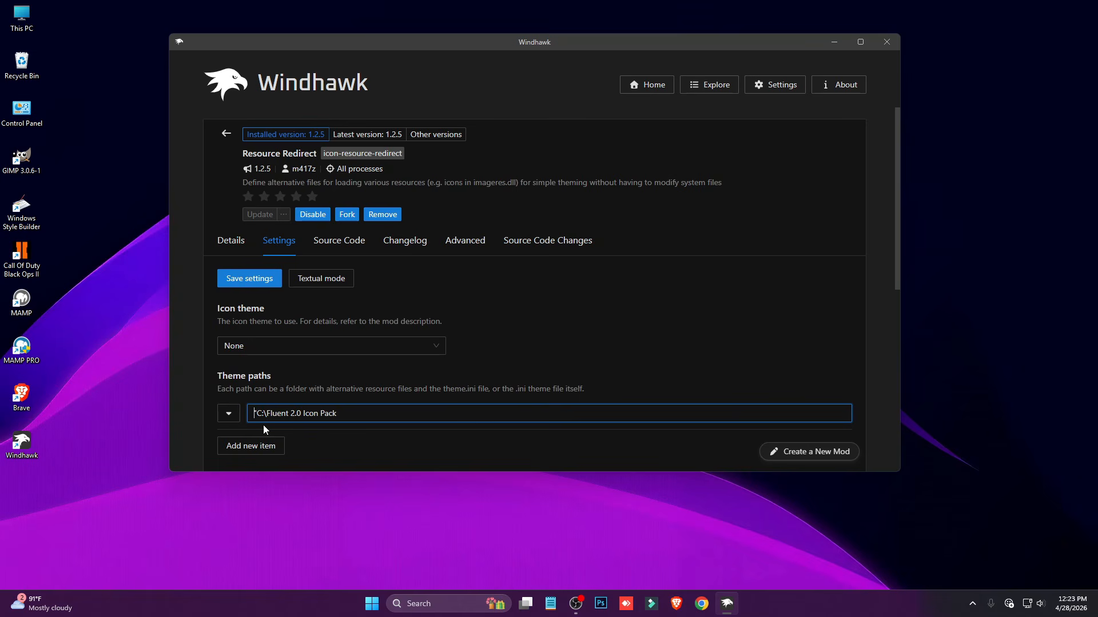
pyautogui.press('BackSpace')
pyautogui.click(245, 286)
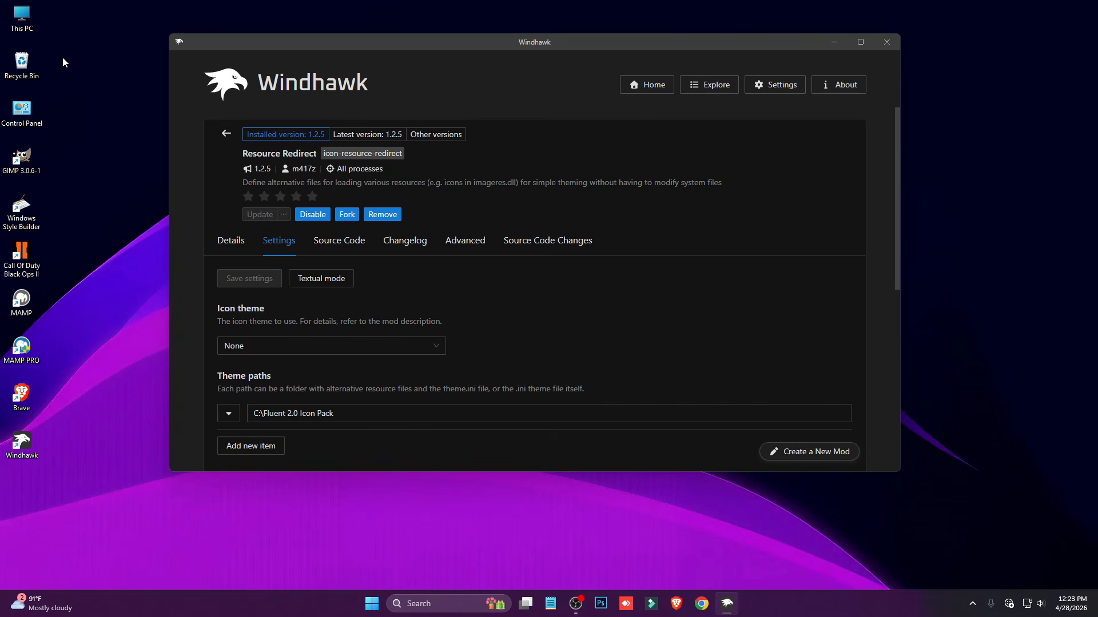
# Check the folder icons on Local Disk (C:) and close File Explorer.
pyautogui.doubleClick(22, 17)
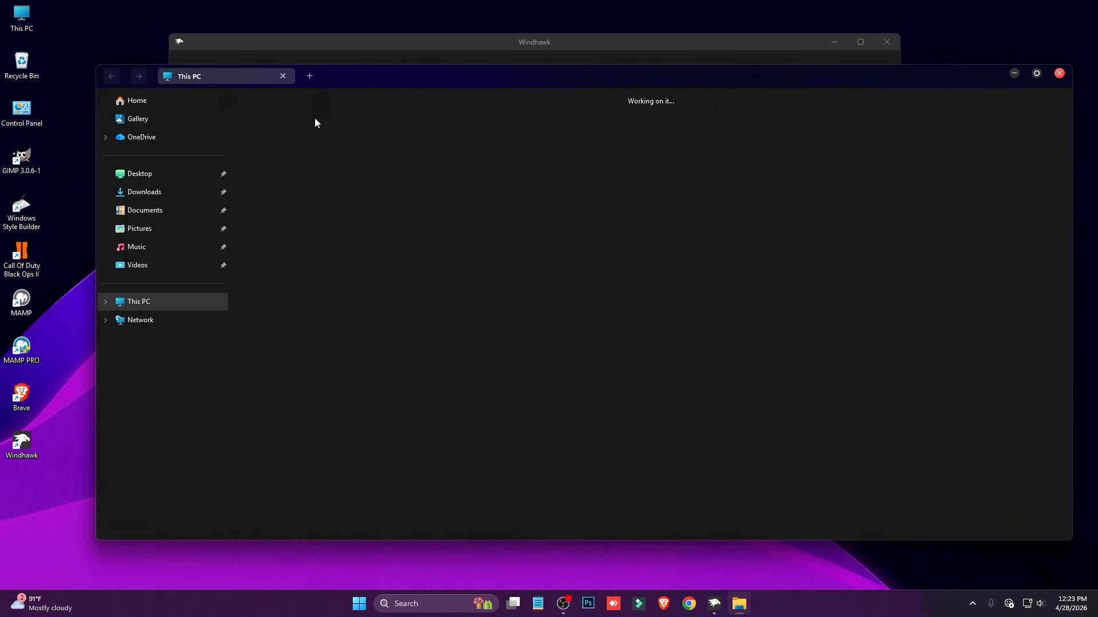
pyautogui.doubleClick(315, 123)
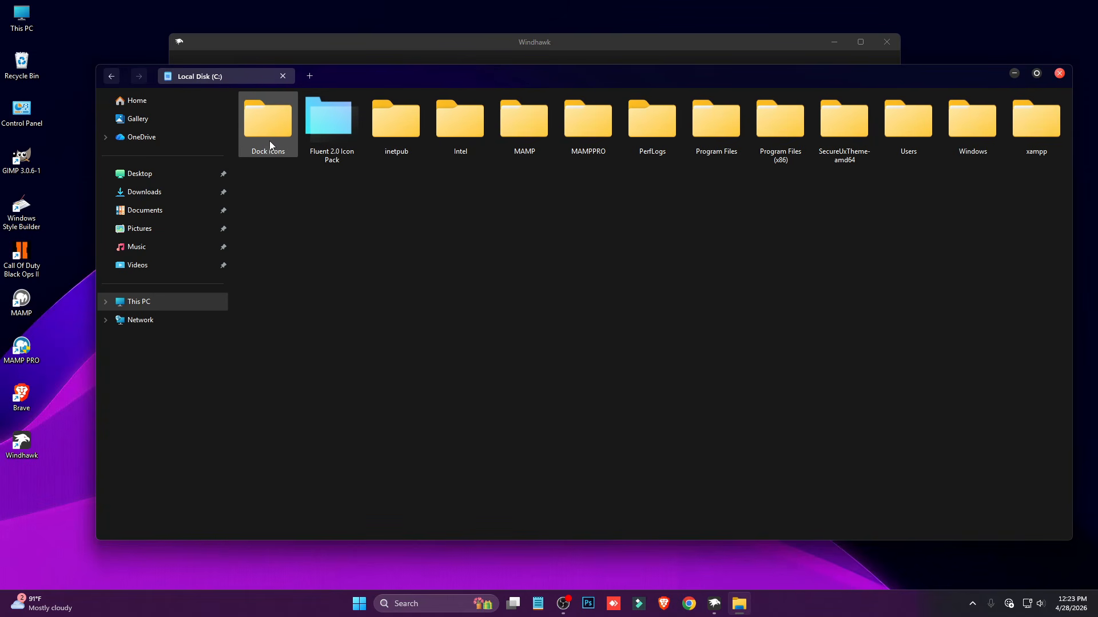
pyautogui.click(1065, 77)
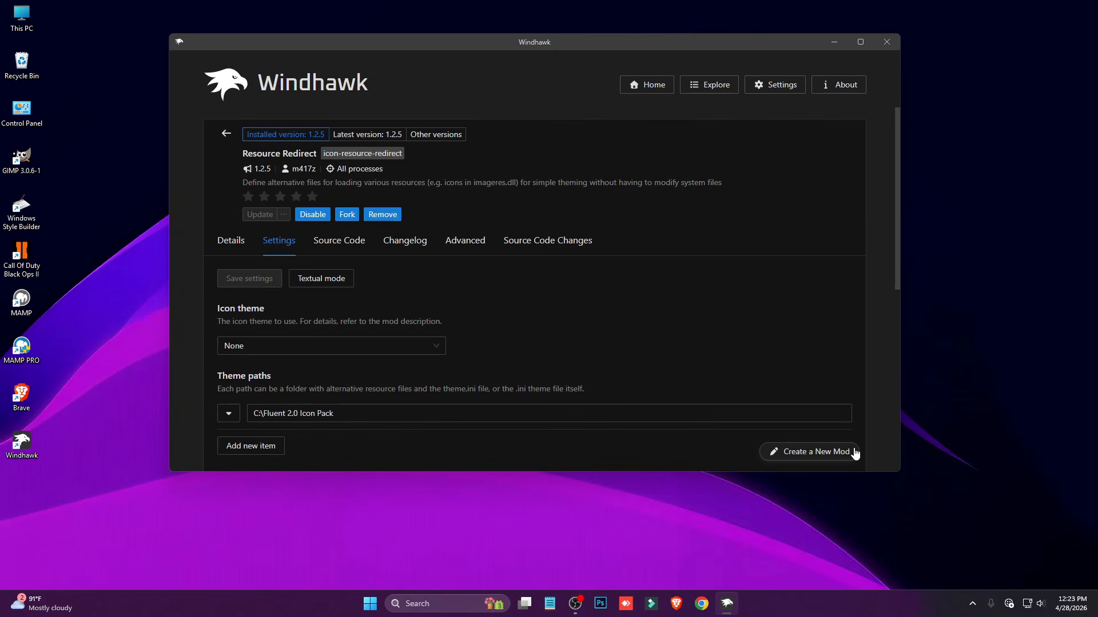
# Restart Windows Explorer from Task Manager and close Task Manager.
pyautogui.rightClick(822, 594)
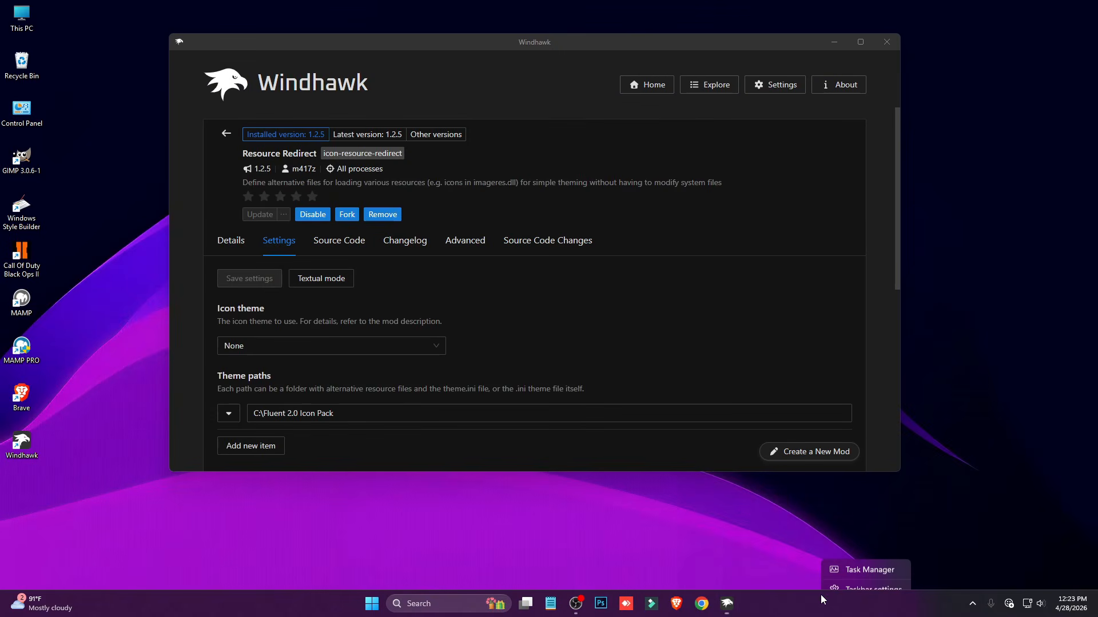
pyautogui.click(855, 559)
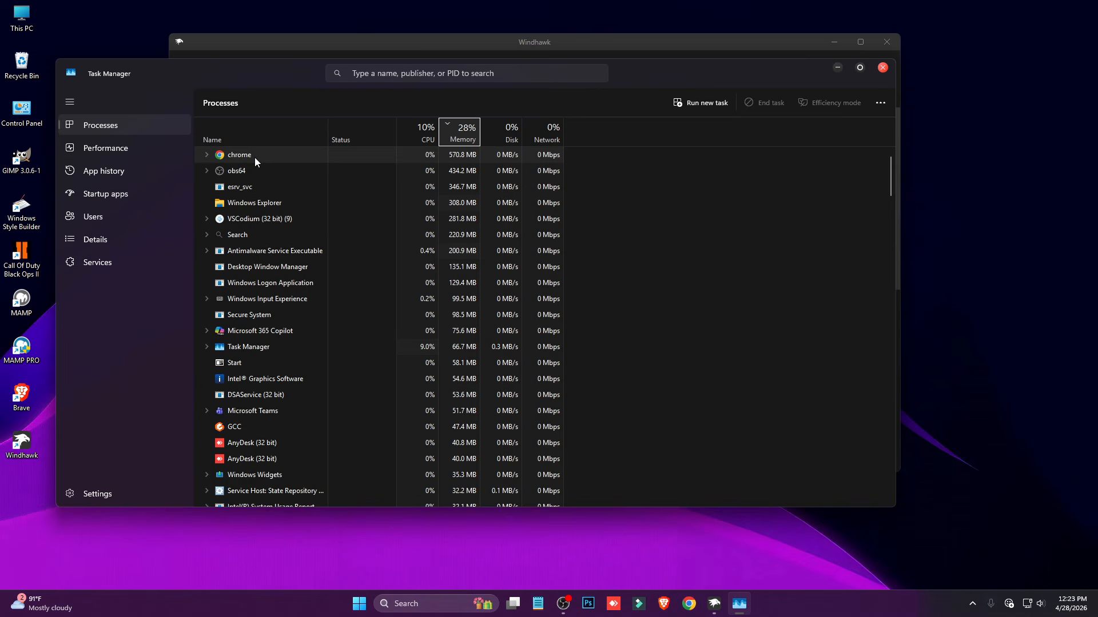
pyautogui.click(251, 204)
pyautogui.rightClick(246, 205)
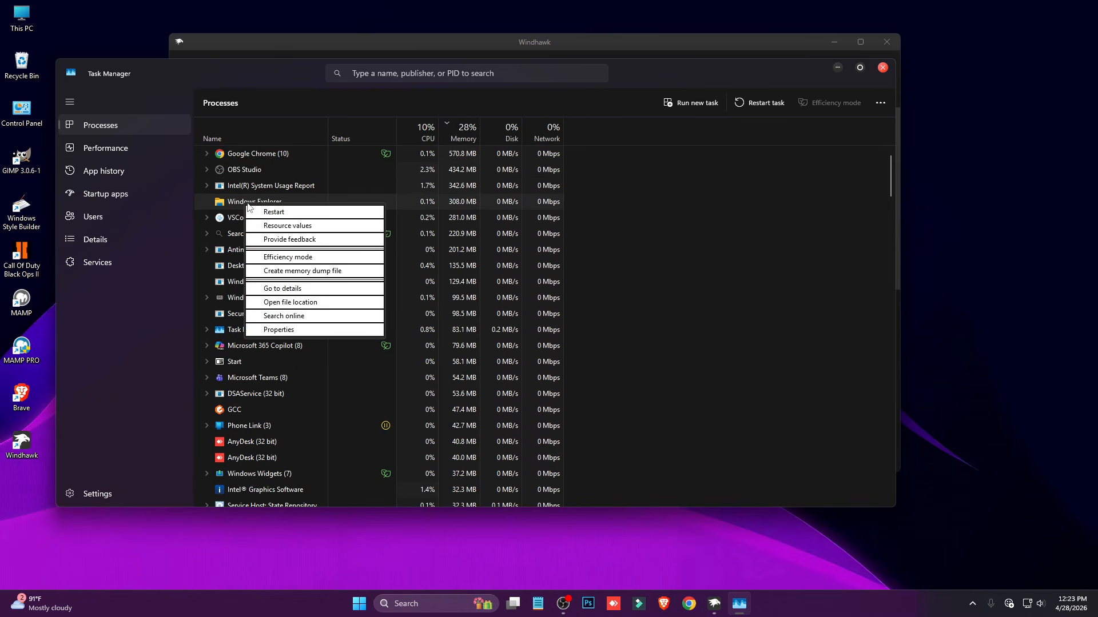
pyautogui.click(268, 212)
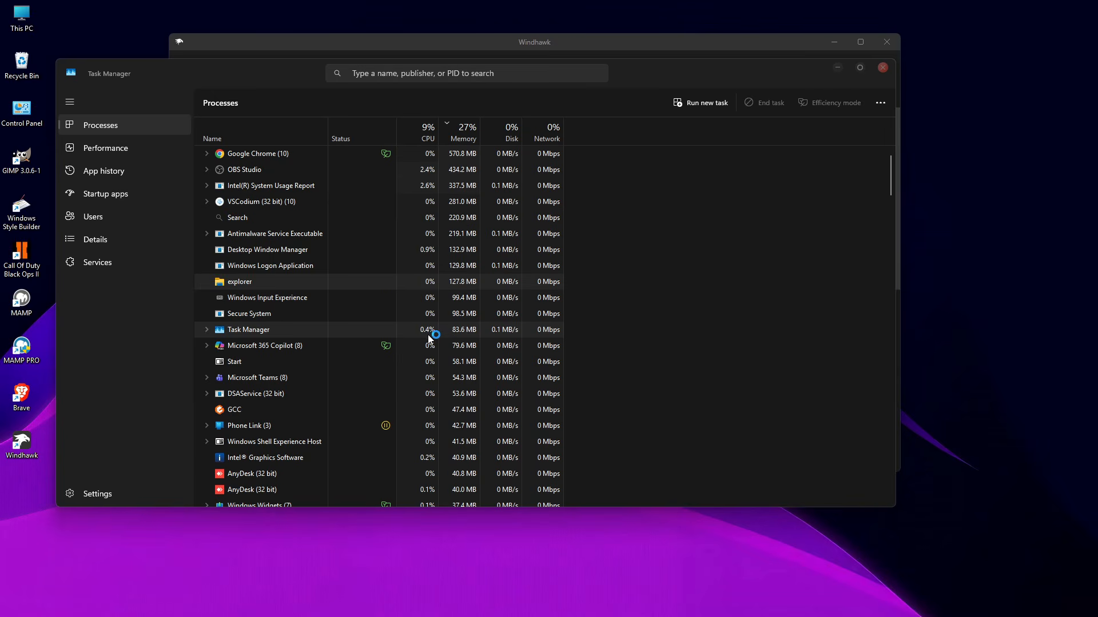
pyautogui.click(882, 68)
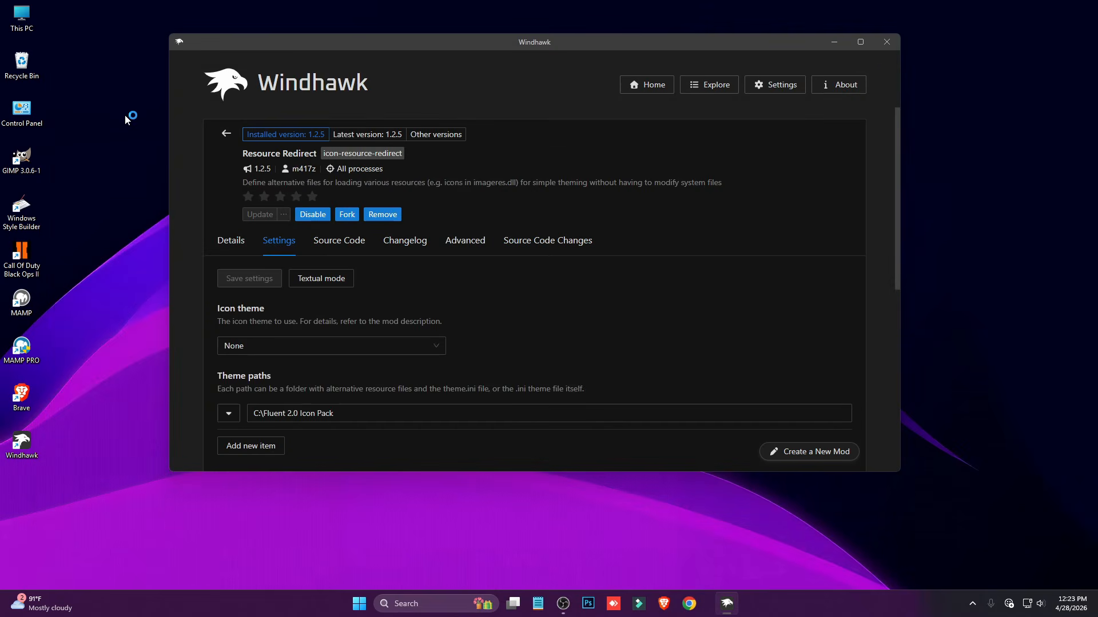
# Recheck the drive icons in This PC and the folder icons on Local Disk (C:), minimizing Windhawk.
pyautogui.doubleClick(18, 20)
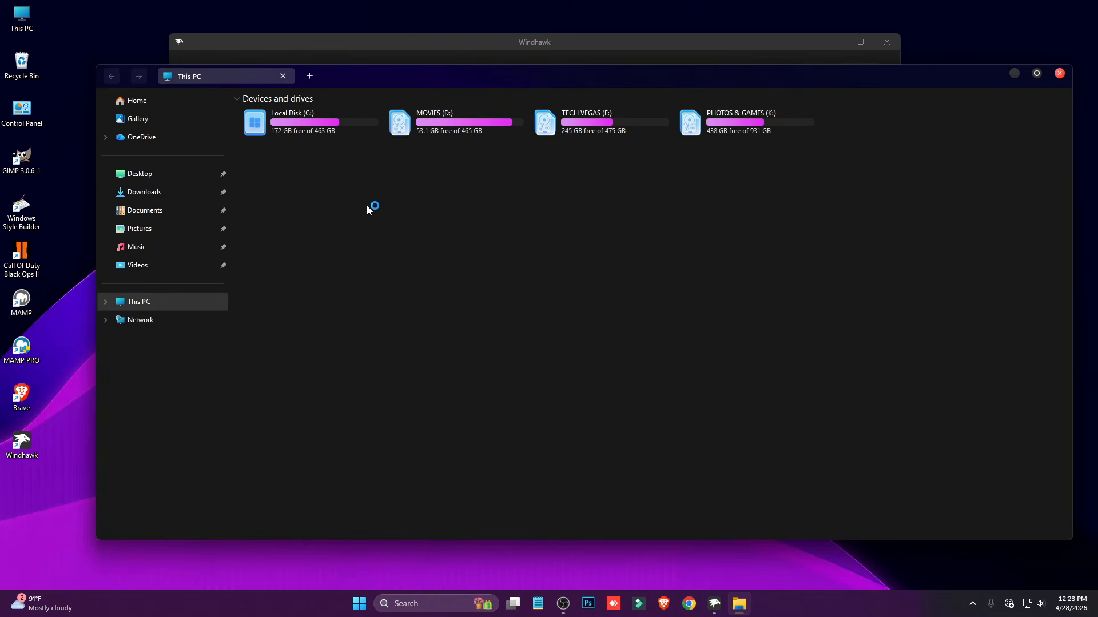
pyautogui.doubleClick(304, 123)
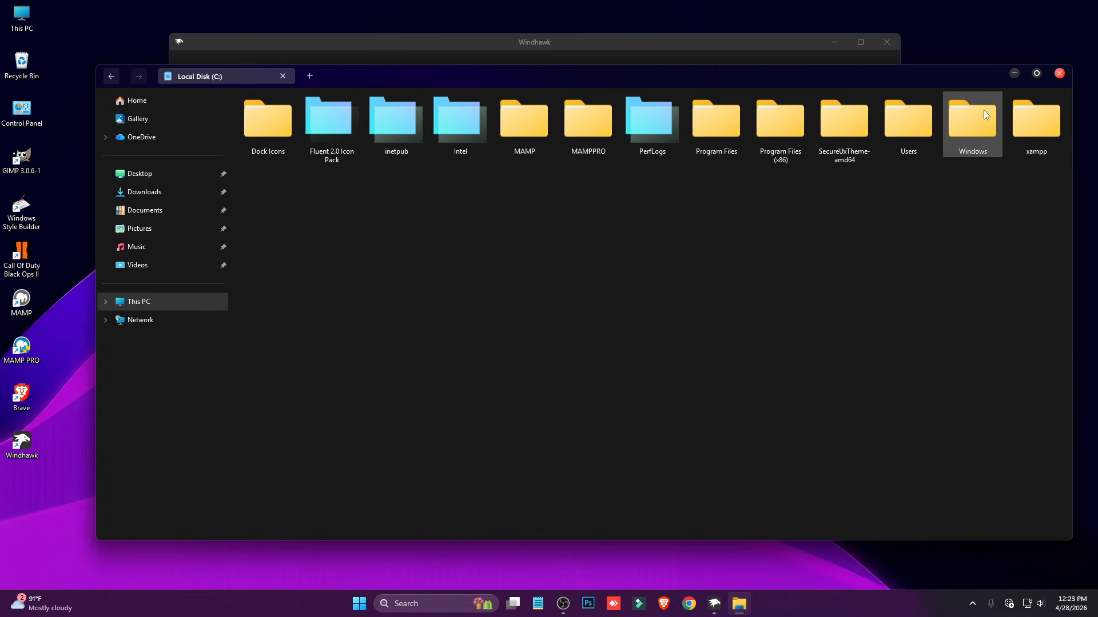
pyautogui.click(1061, 74)
pyautogui.click(885, 42)
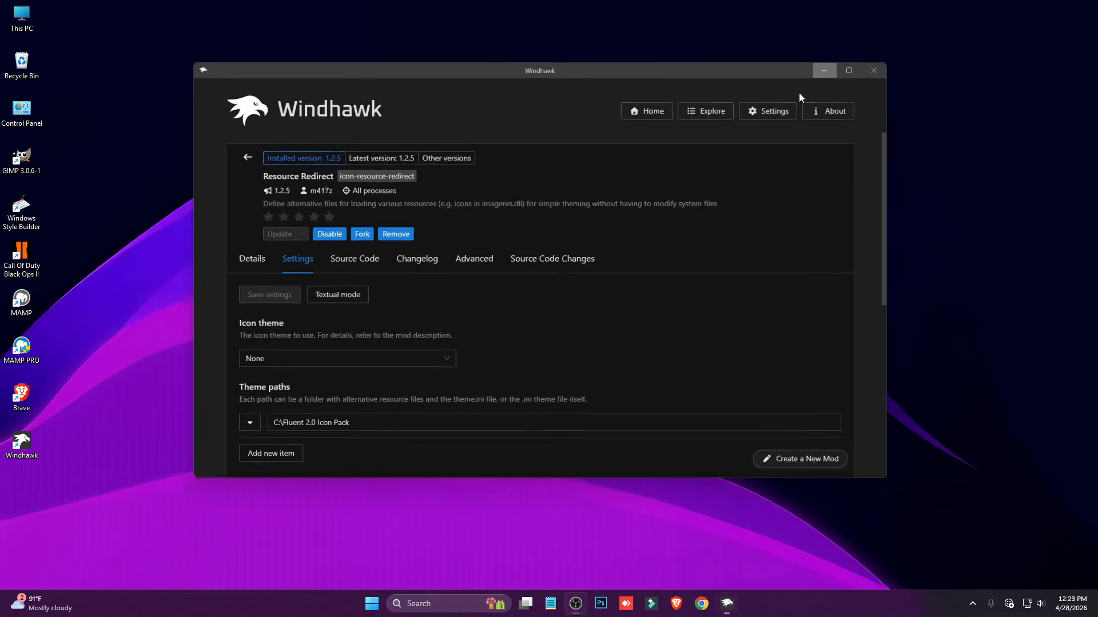
pyautogui.doubleClick(18, 19)
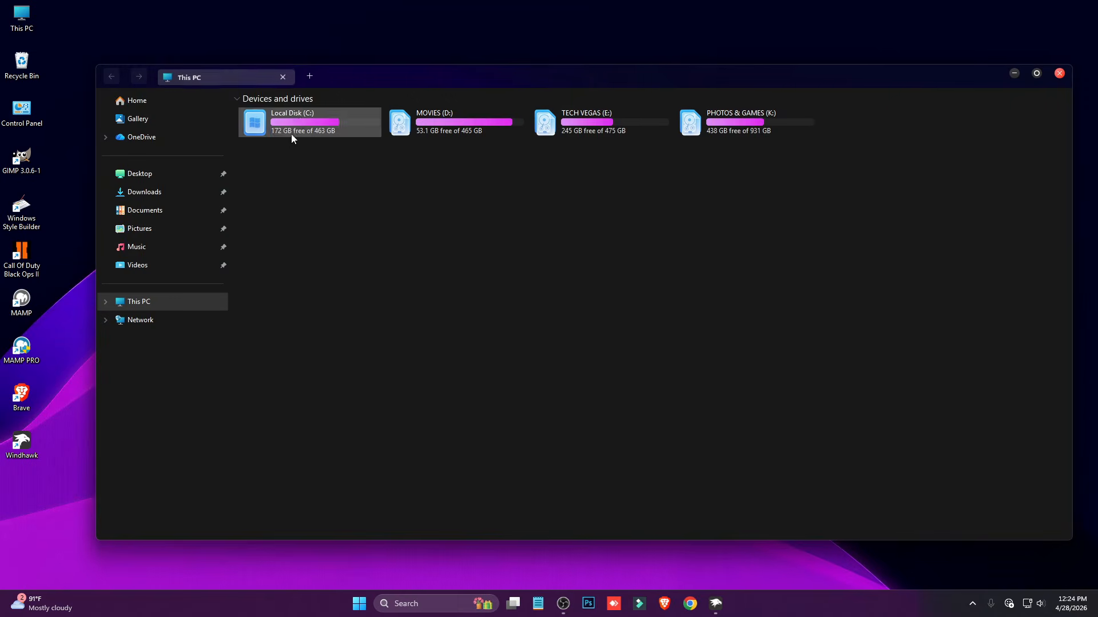
pyautogui.doubleClick(292, 133)
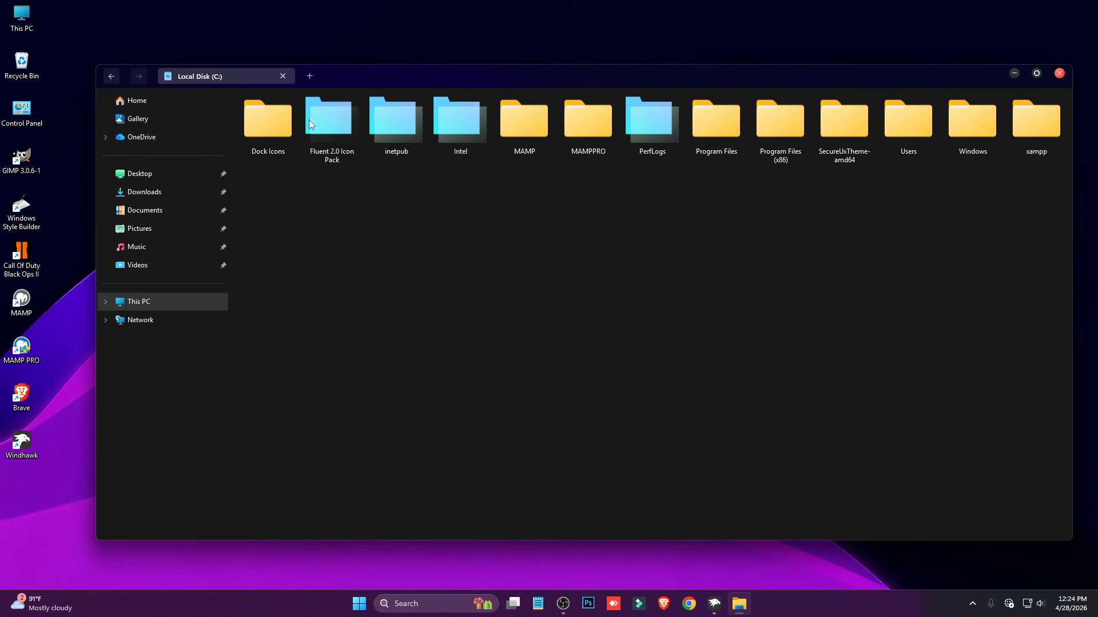
# Run Disable_folder_thumbnail_previews (1) as administrator from the theme folder on the desktop, closing the open File Explorer window first.
pyautogui.click(1060, 73)
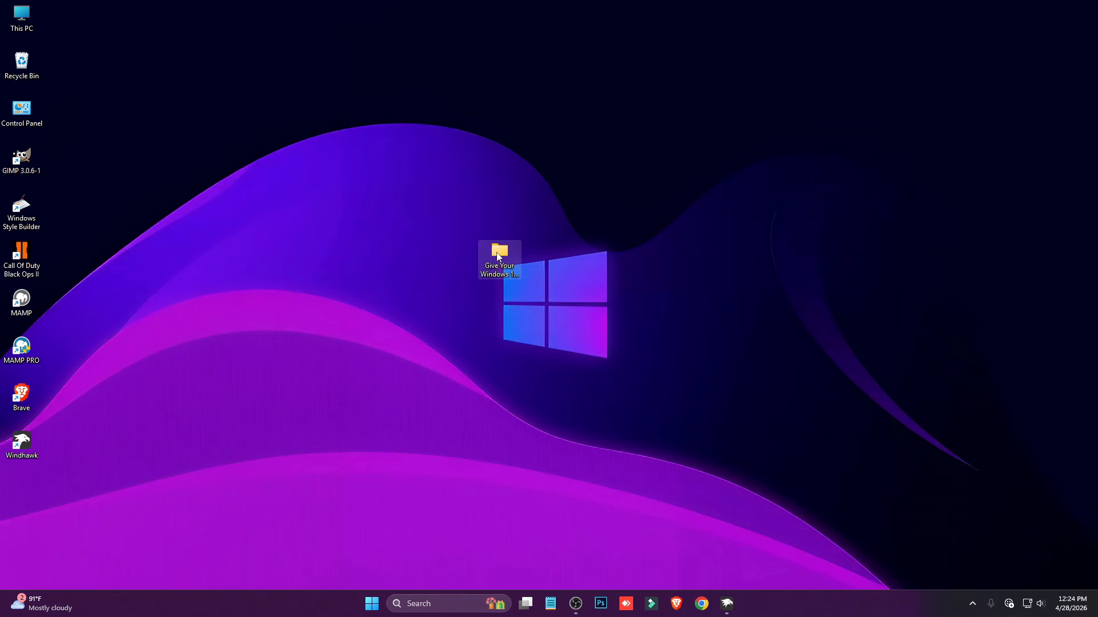
pyautogui.doubleClick(498, 254)
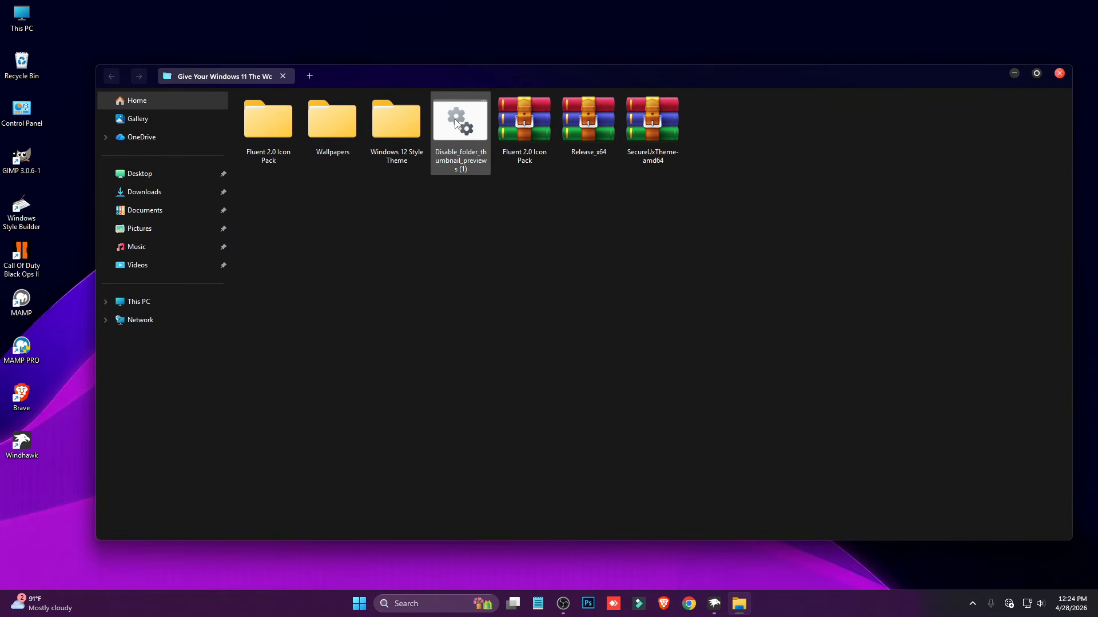
pyautogui.rightClick(455, 123)
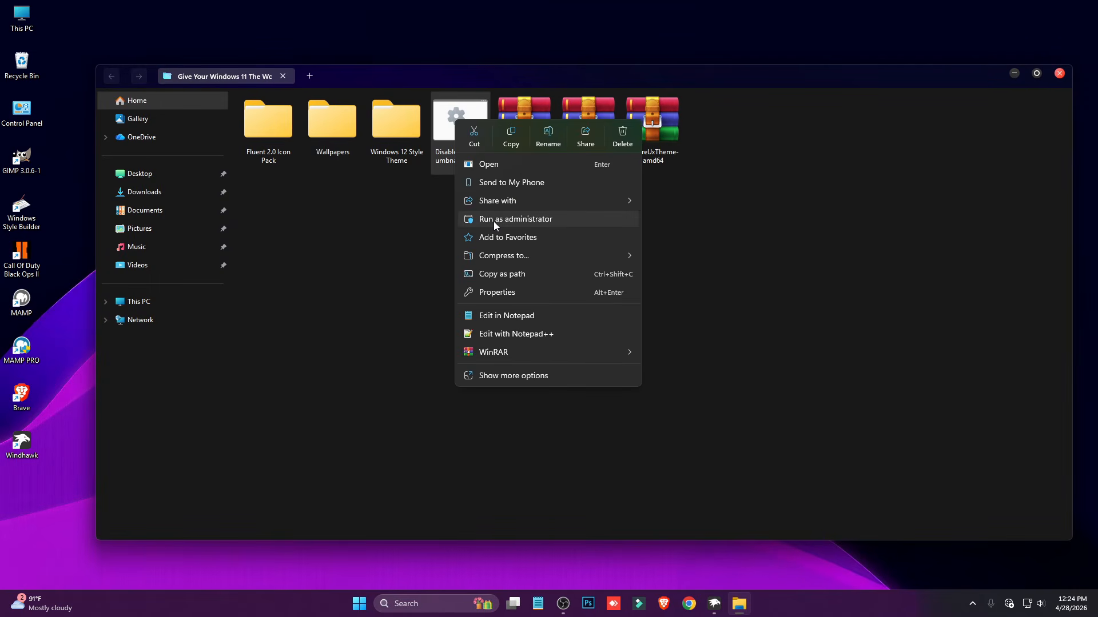
pyautogui.click(515, 222)
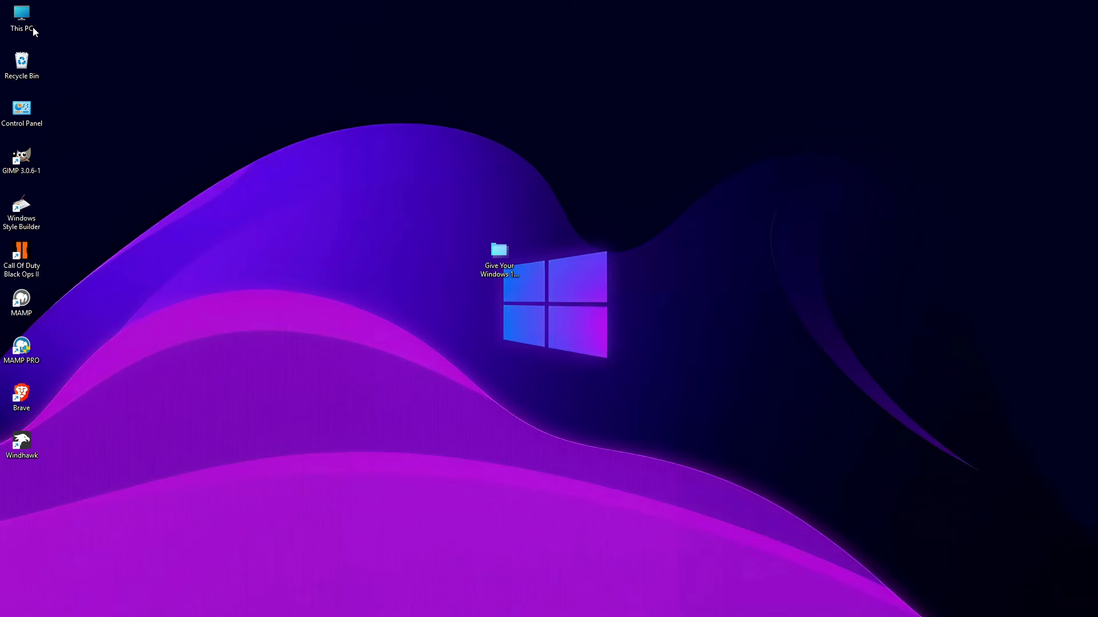
# Check the folder icons on Local Disk (C:) through This PC and close File Explorer.
pyautogui.doubleClick(26, 21)
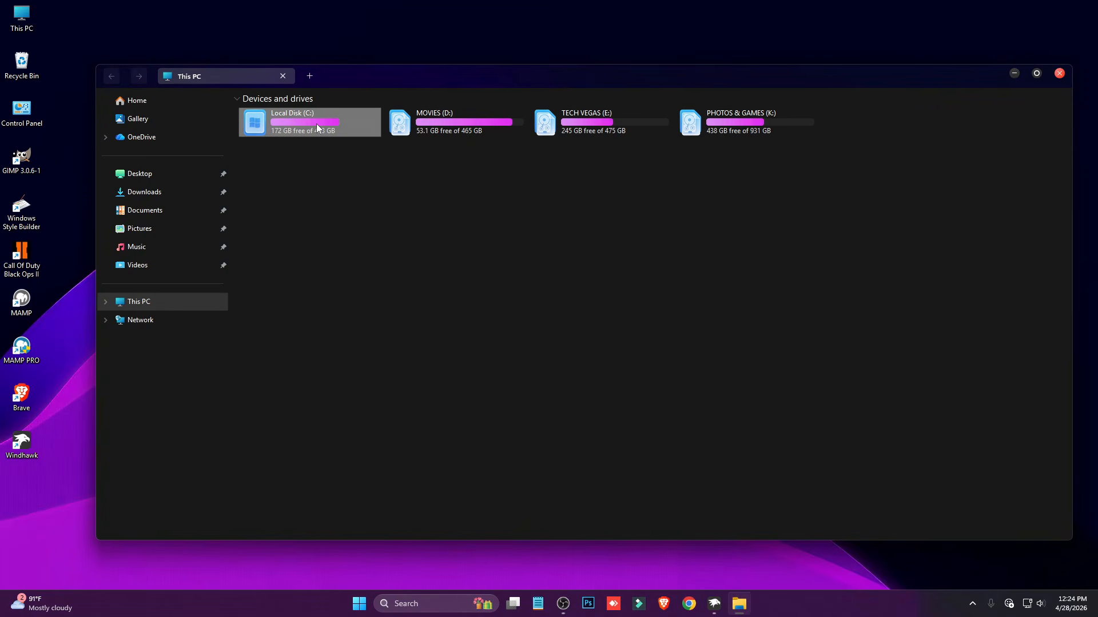
pyautogui.doubleClick(317, 123)
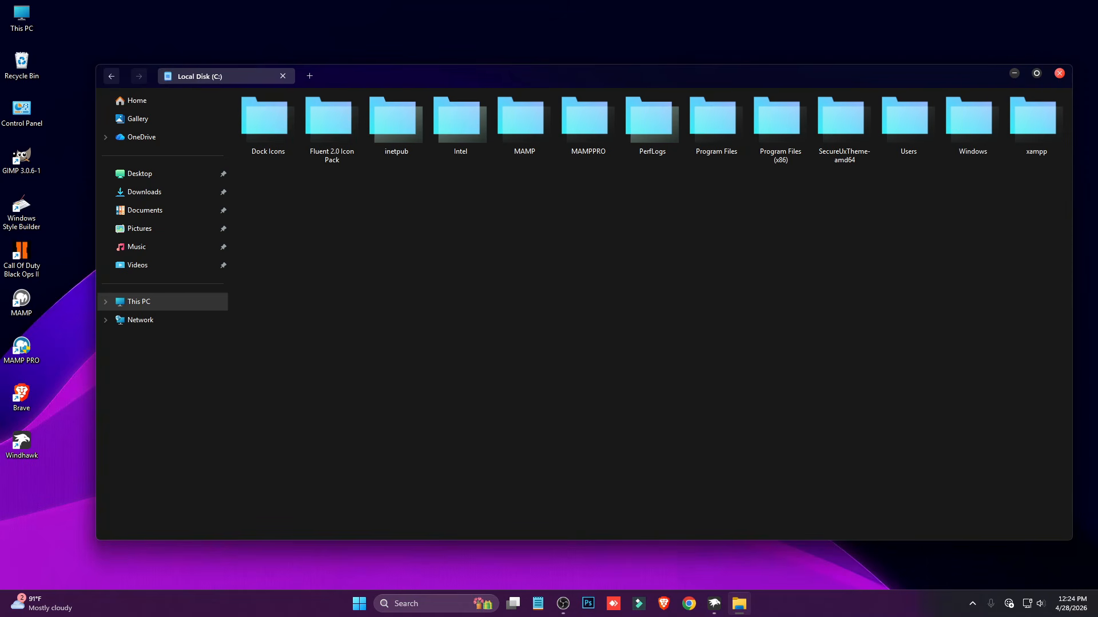
pyautogui.click(1059, 73)
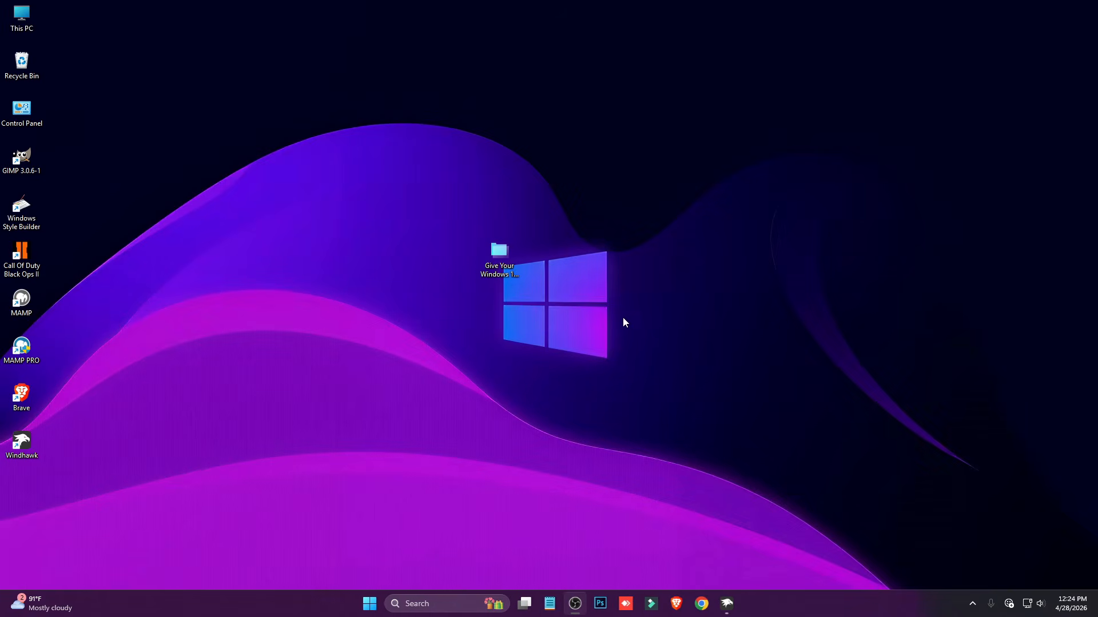
# Extract the Release_x64 archive in the desktop theme folder into its own Release_x64 folder using WinRAR.
pyautogui.doubleClick(506, 251)
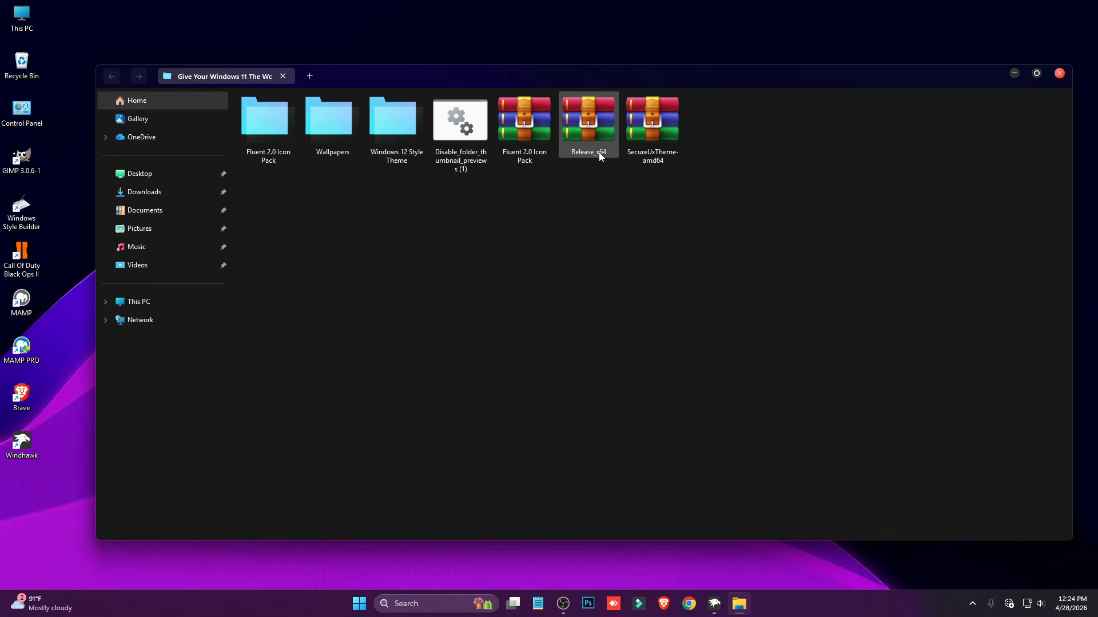
pyautogui.click(590, 116)
pyautogui.rightClick(590, 113)
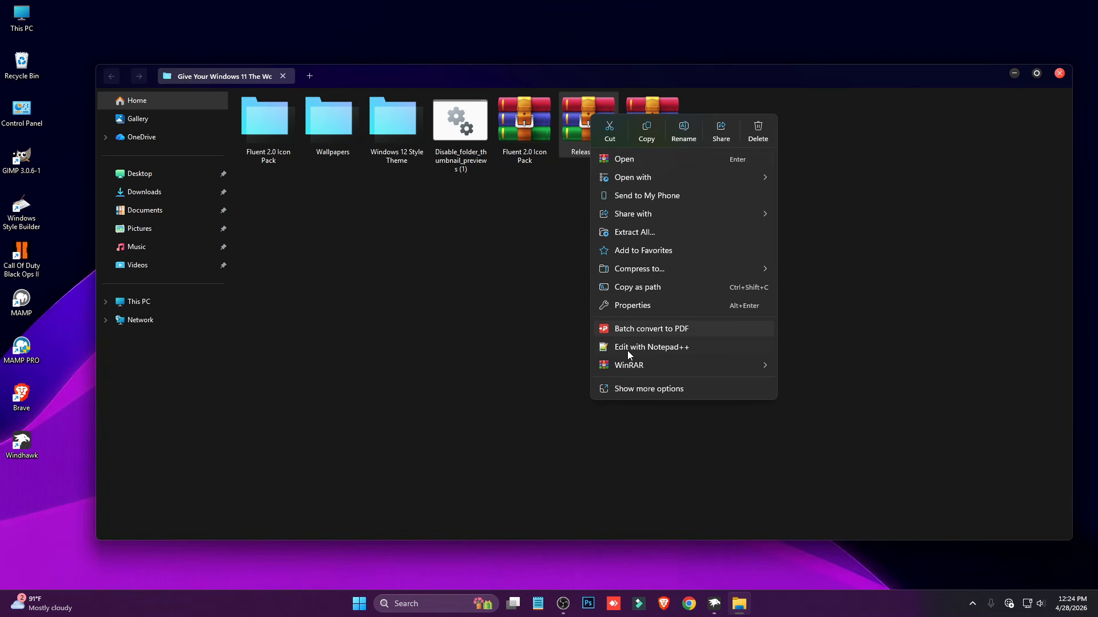
pyautogui.moveTo(626, 365)
pyautogui.click(823, 388)
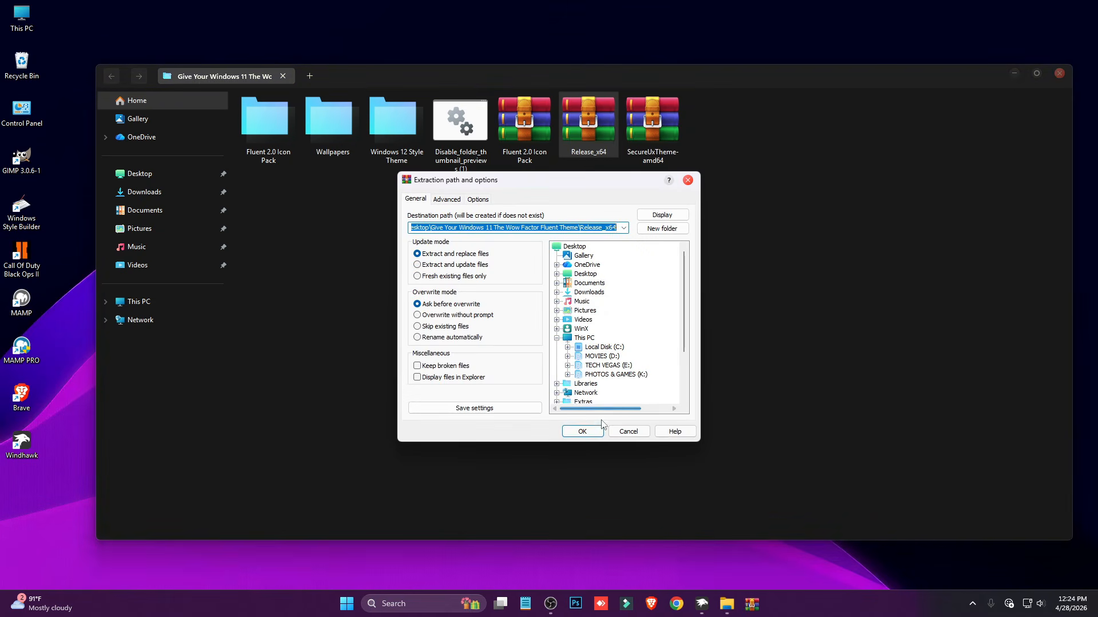
pyautogui.click(584, 431)
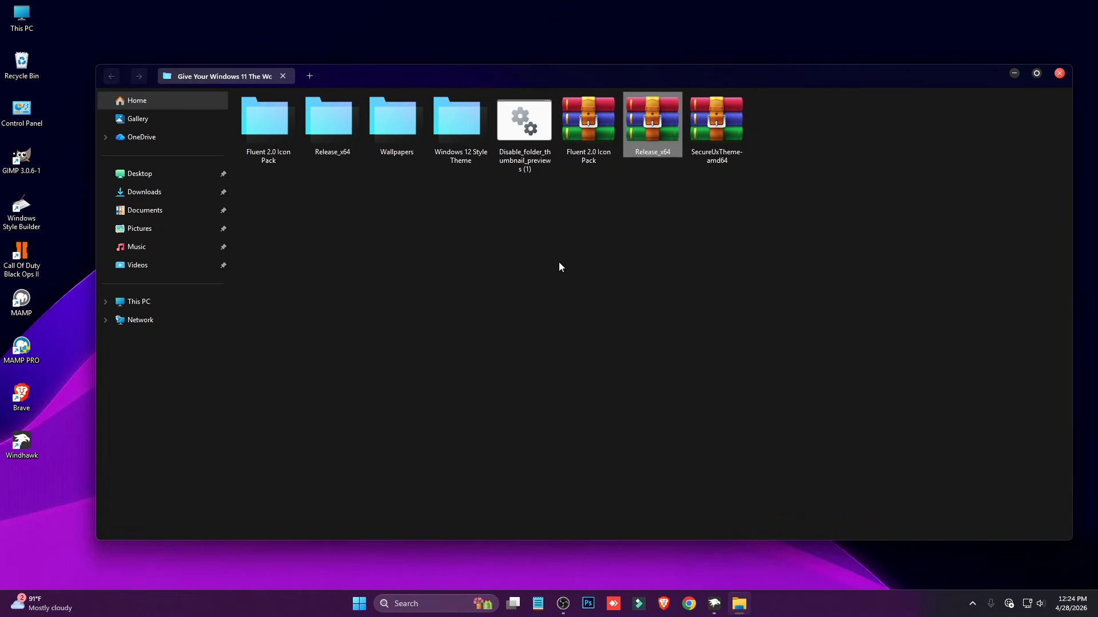
# Paste the extracted Release_x64 folder into the root of Local Disk (C:).
pyautogui.rightClick(336, 126)
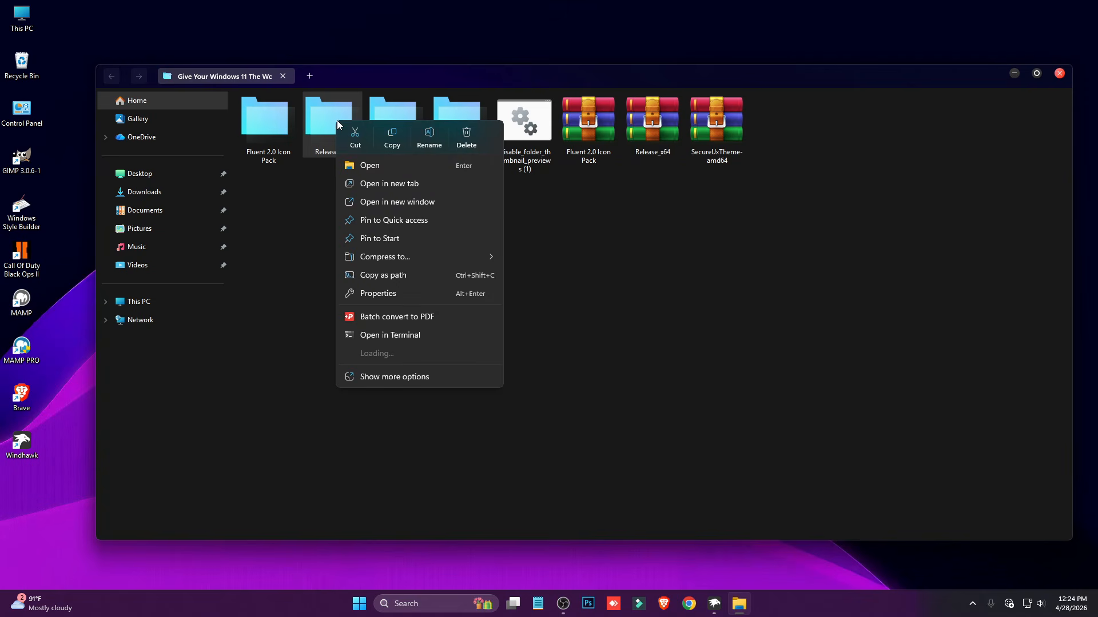
pyautogui.press('Escape')
pyautogui.click(131, 303)
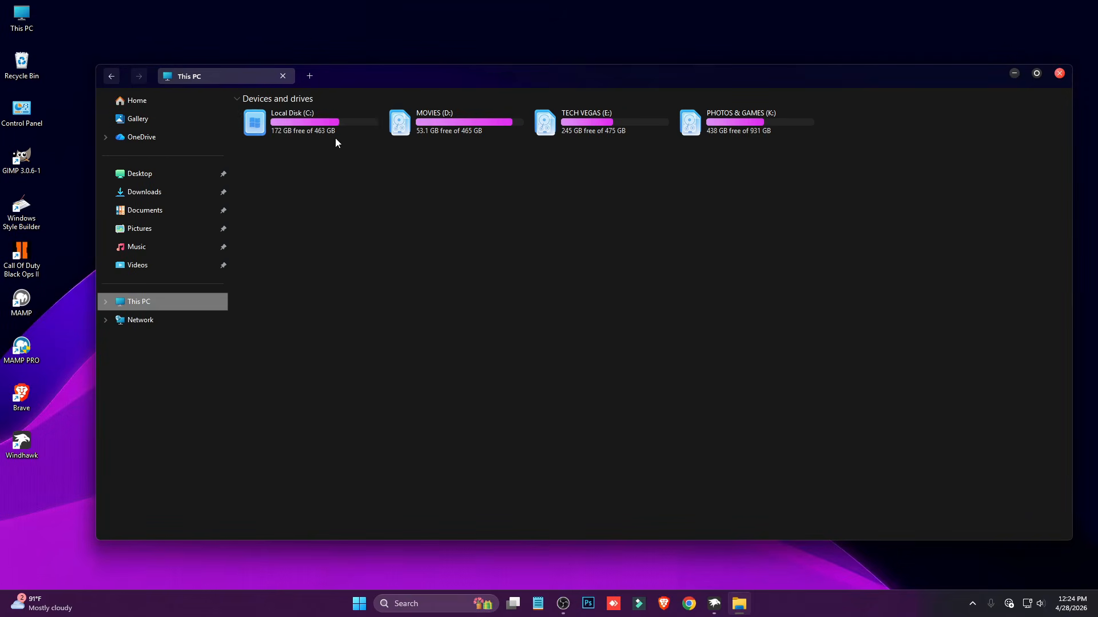
pyautogui.doubleClick(328, 127)
pyautogui.rightClick(420, 210)
pyautogui.click(438, 228)
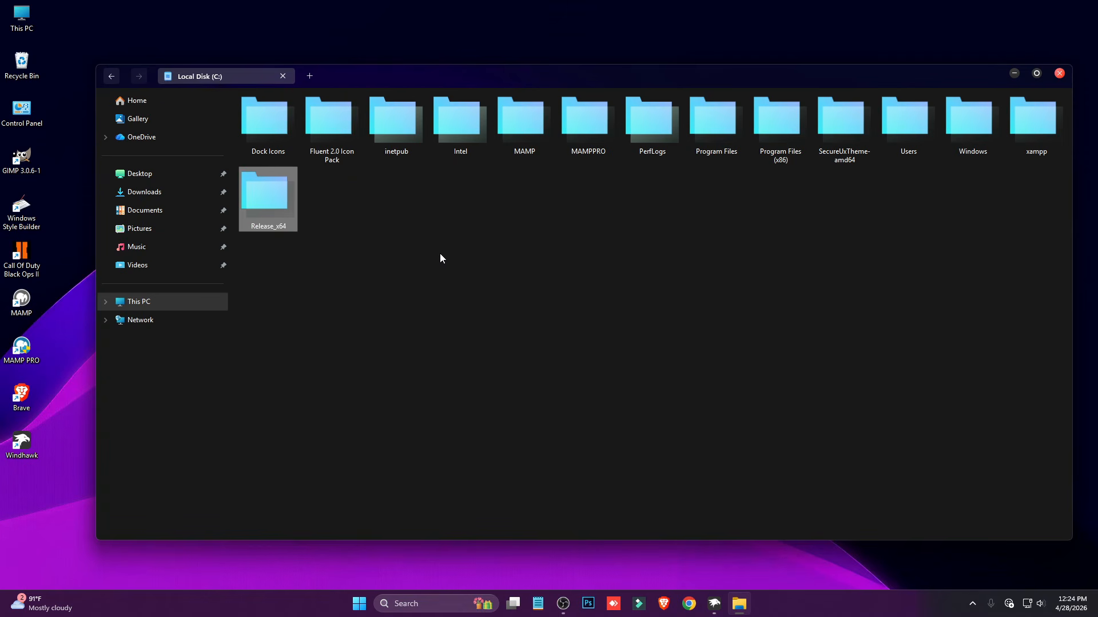
# Set showLine to false in the config file inside Release_x64\Release, then save and close it.
pyautogui.doubleClick(289, 209)
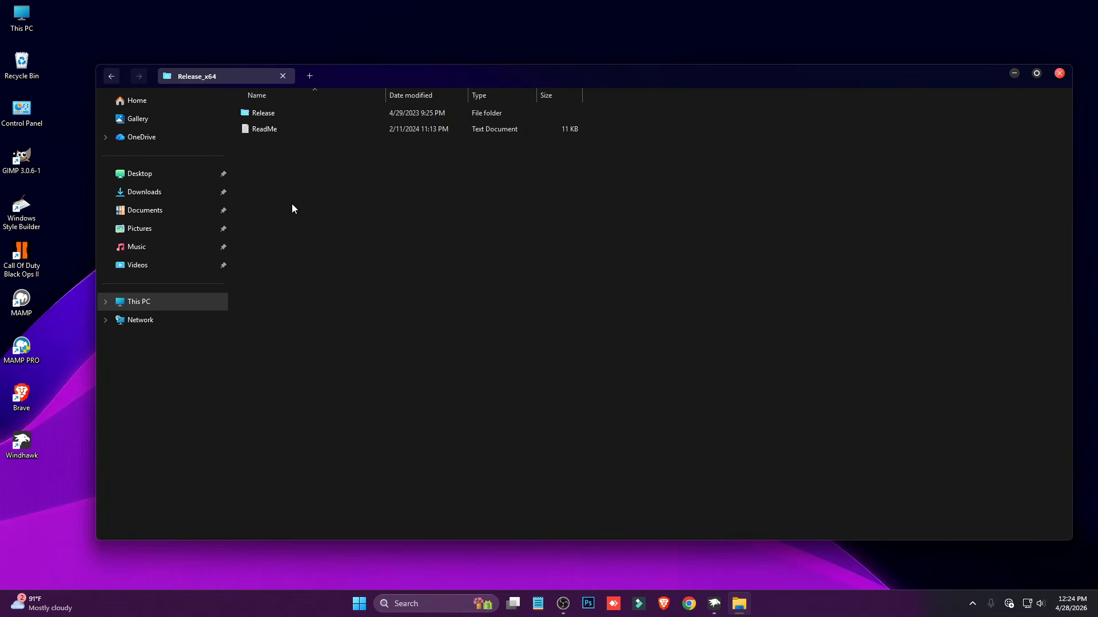
pyautogui.doubleClick(268, 115)
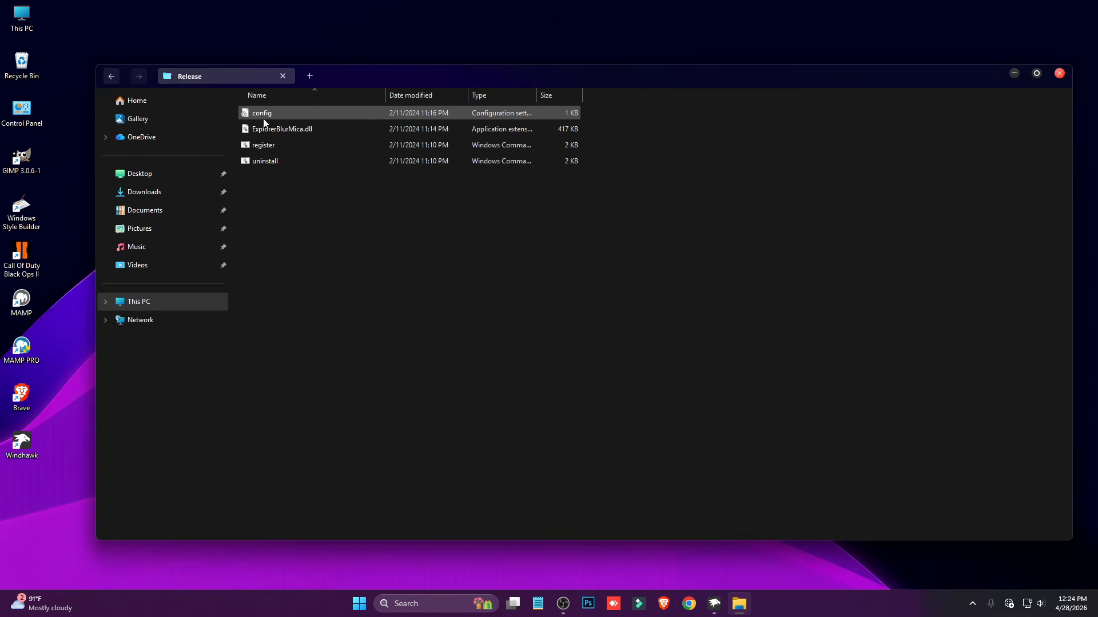
pyautogui.doubleClick(263, 116)
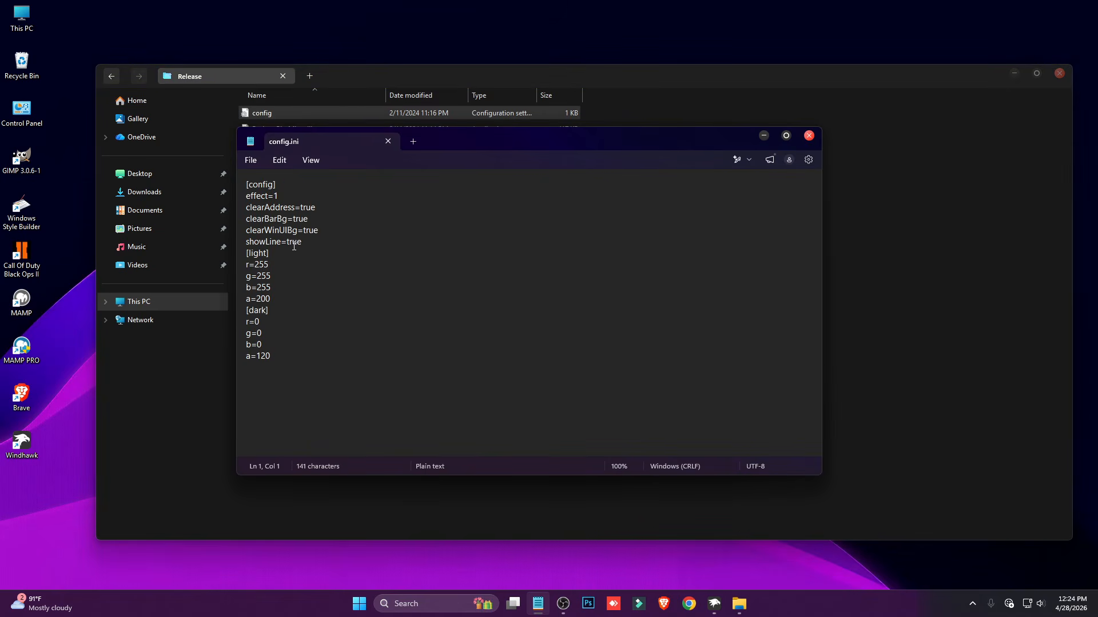
pyautogui.doubleClick(294, 243)
pyautogui.write('fals')
pyautogui.click(250, 161)
pyautogui.click(282, 274)
pyautogui.click(808, 136)
# Run the register script in the Release folder as administrator.
pyautogui.click(263, 150)
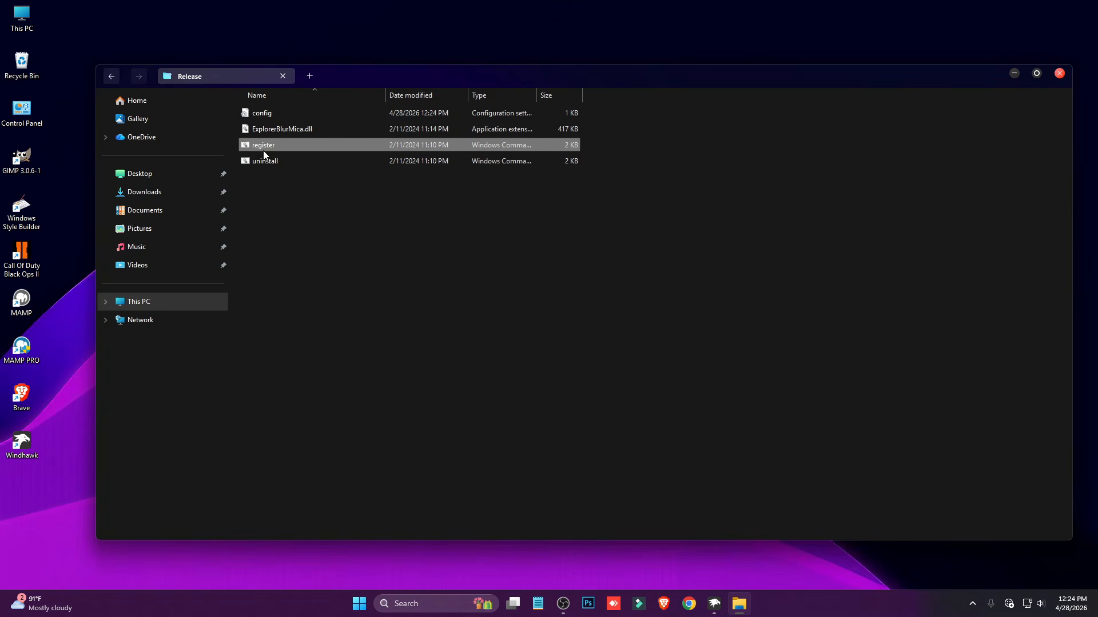
pyautogui.rightClick(259, 149)
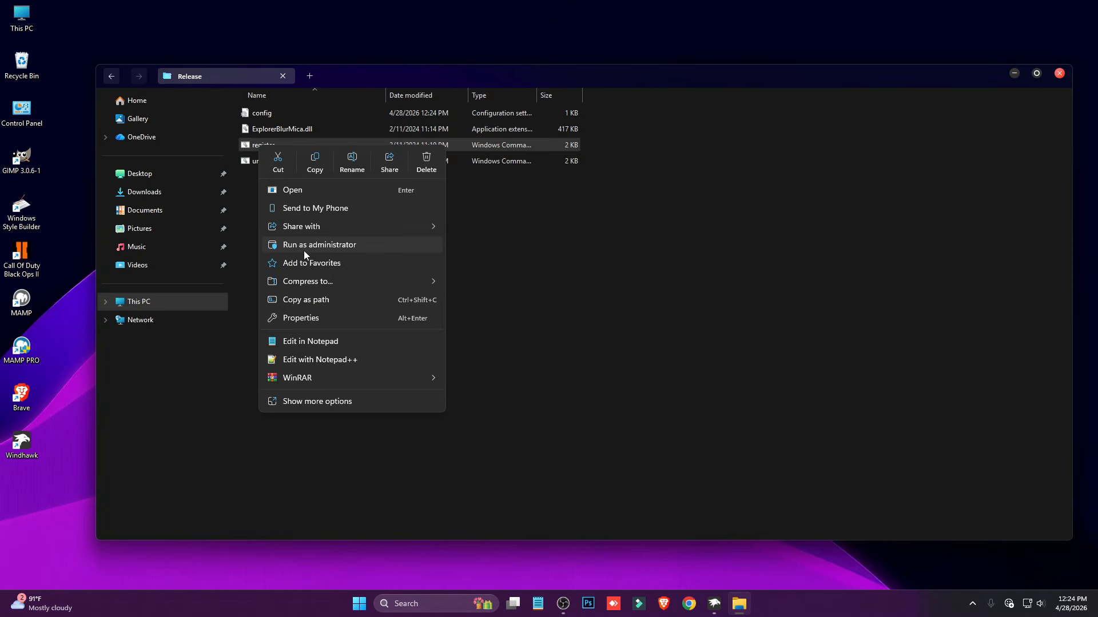
pyautogui.click(327, 250)
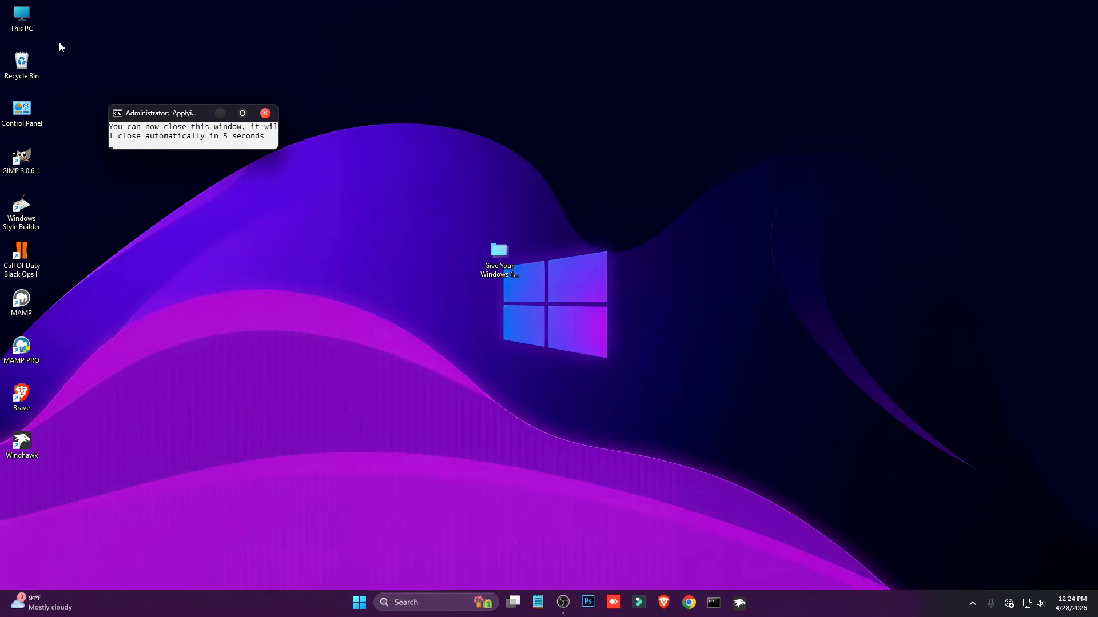
# Open This PC, decline blocking ExplorerBlurMica.dll, check the blur effect on Local Disk (C:), and close File Explorer.
pyautogui.doubleClick(21, 16)
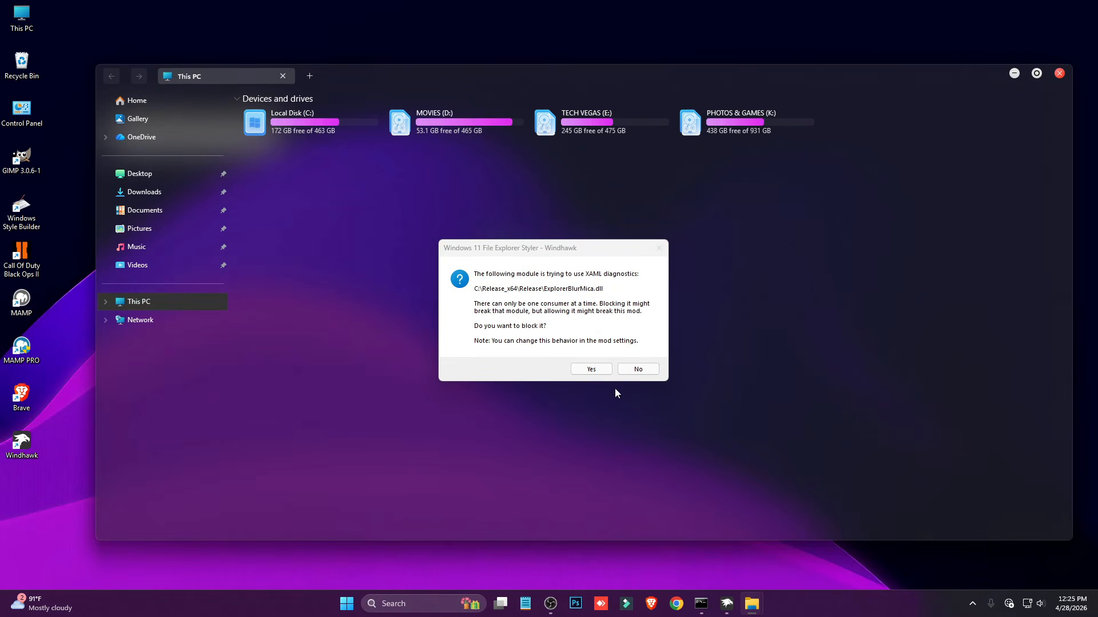
pyautogui.click(638, 369)
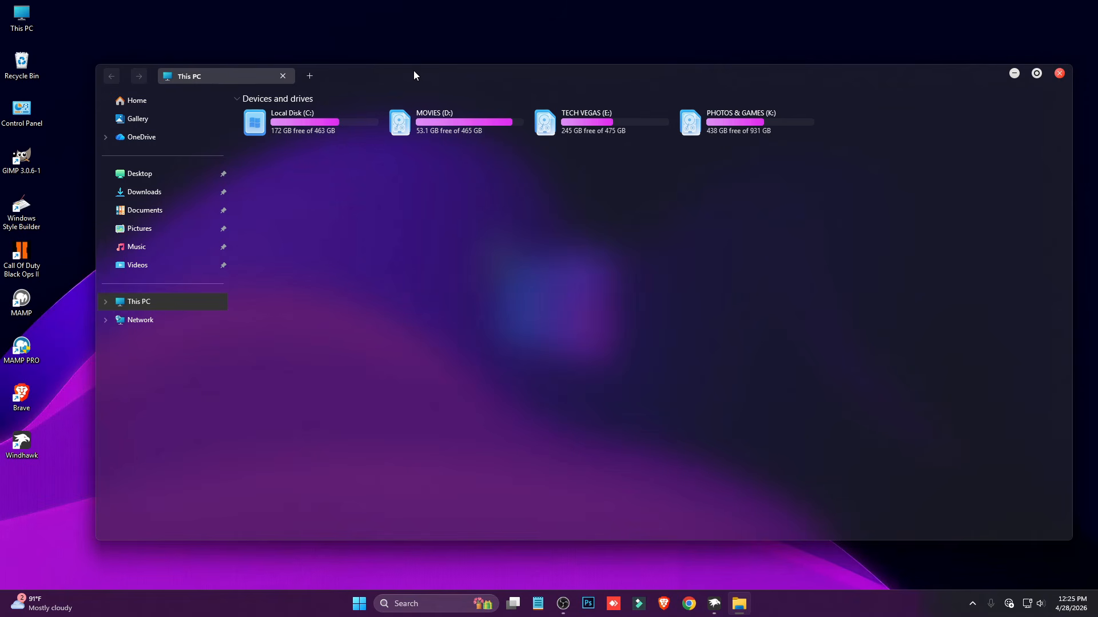
pyautogui.moveTo(414, 72); pyautogui.dragTo(386, 42)
pyautogui.doubleClick(310, 88)
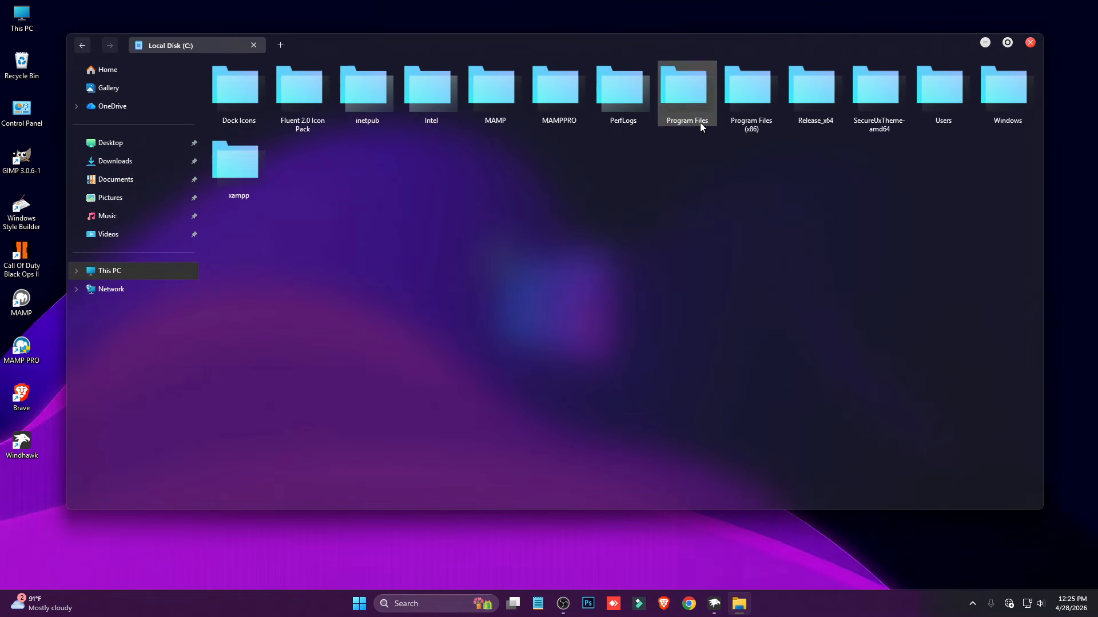
pyautogui.click(1031, 43)
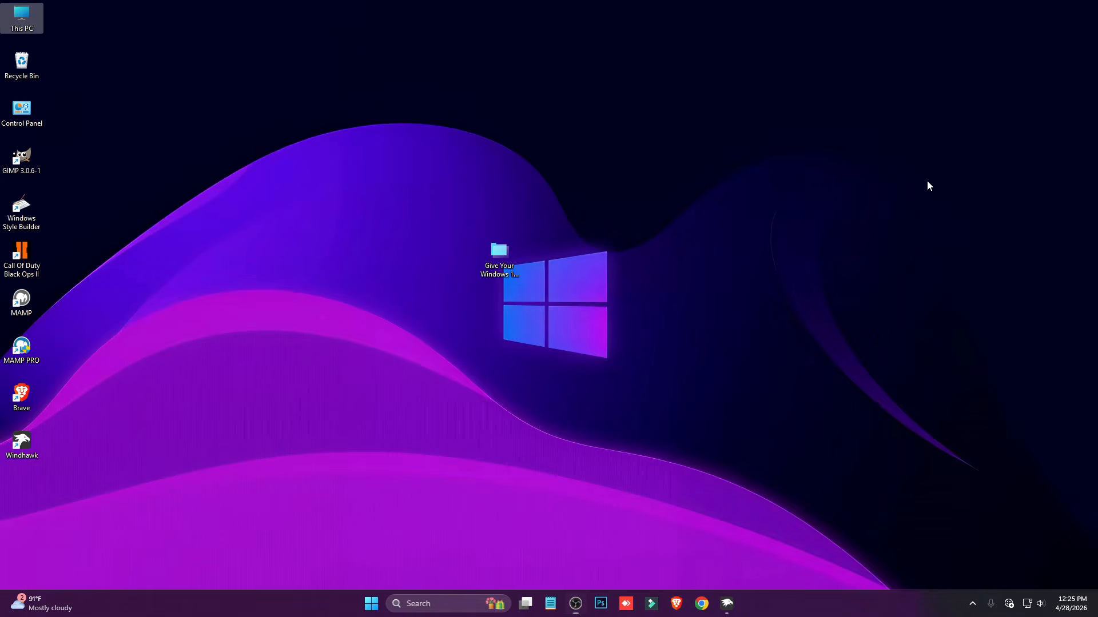
# In Windhawk, search the mods for Explorer and install File Explorer WinUI-Like Content Animation.
pyautogui.click(728, 603)
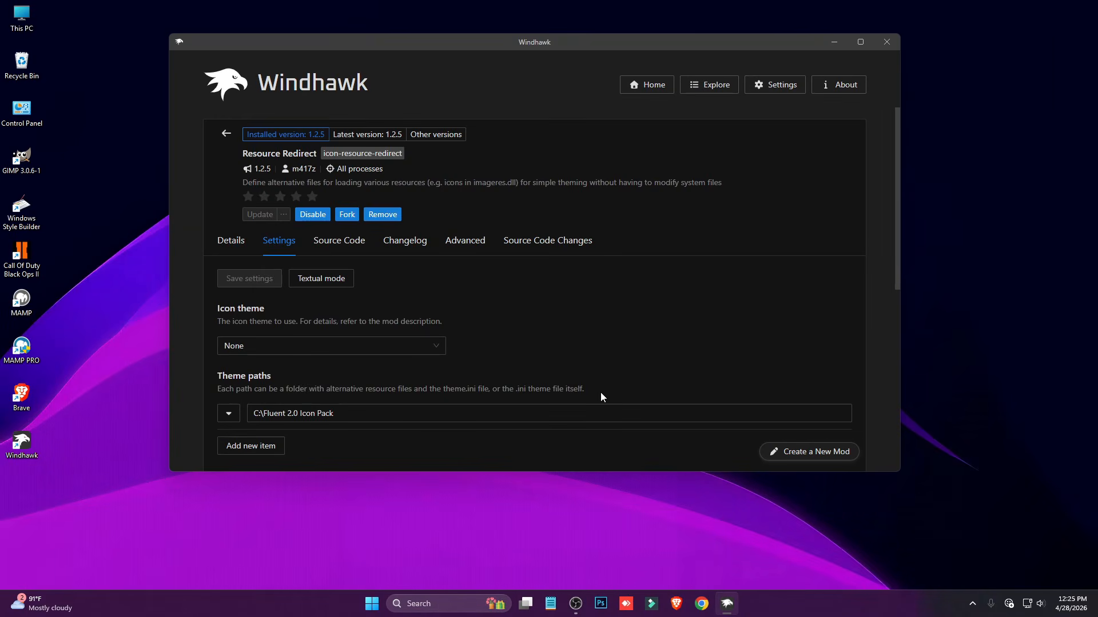
pyautogui.click(224, 135)
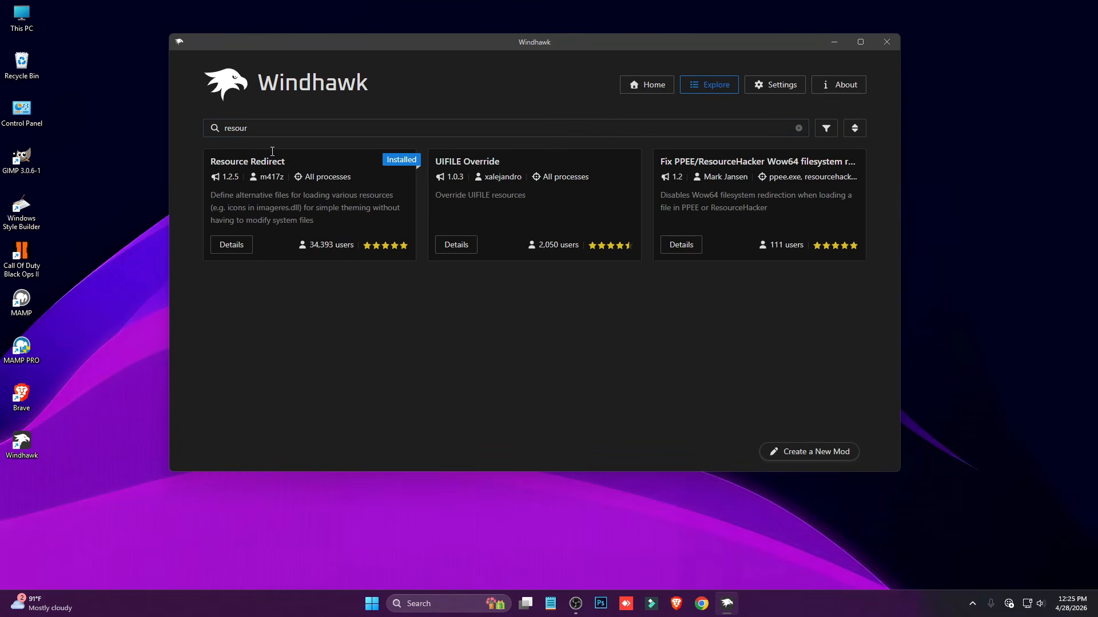
pyautogui.doubleClick(229, 129)
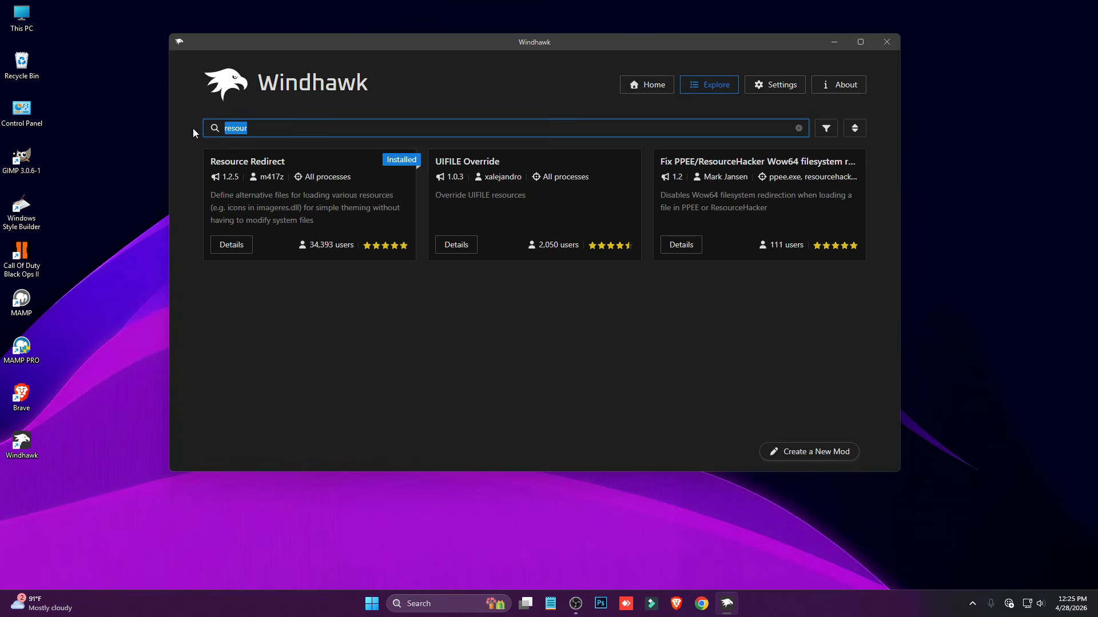
pyautogui.write('Explorer')
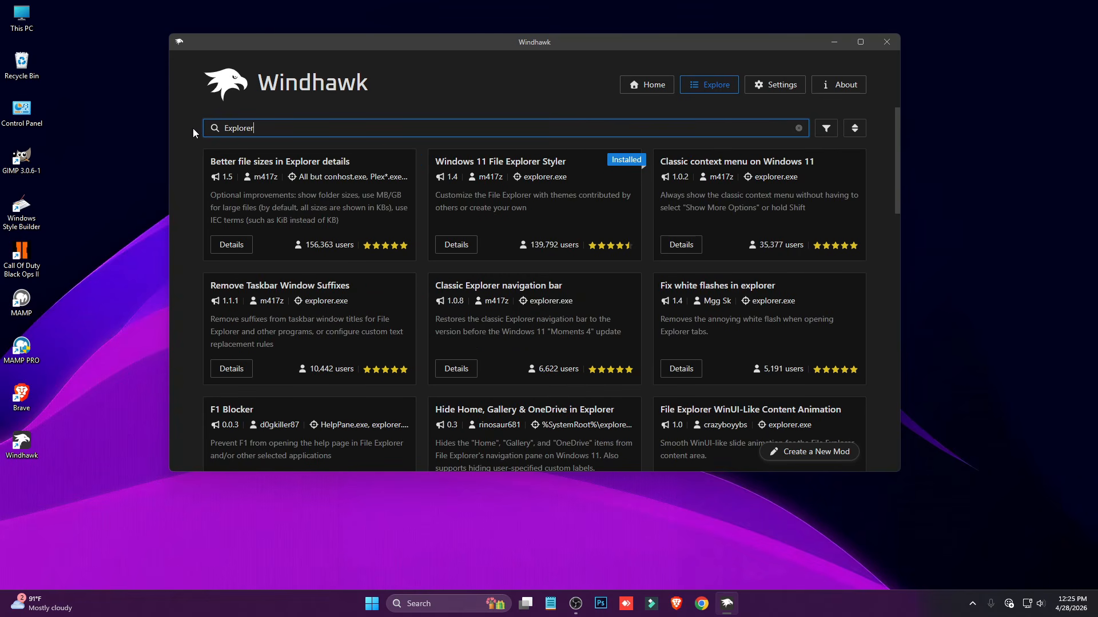
pyautogui.scroll(-2, 610, 229)
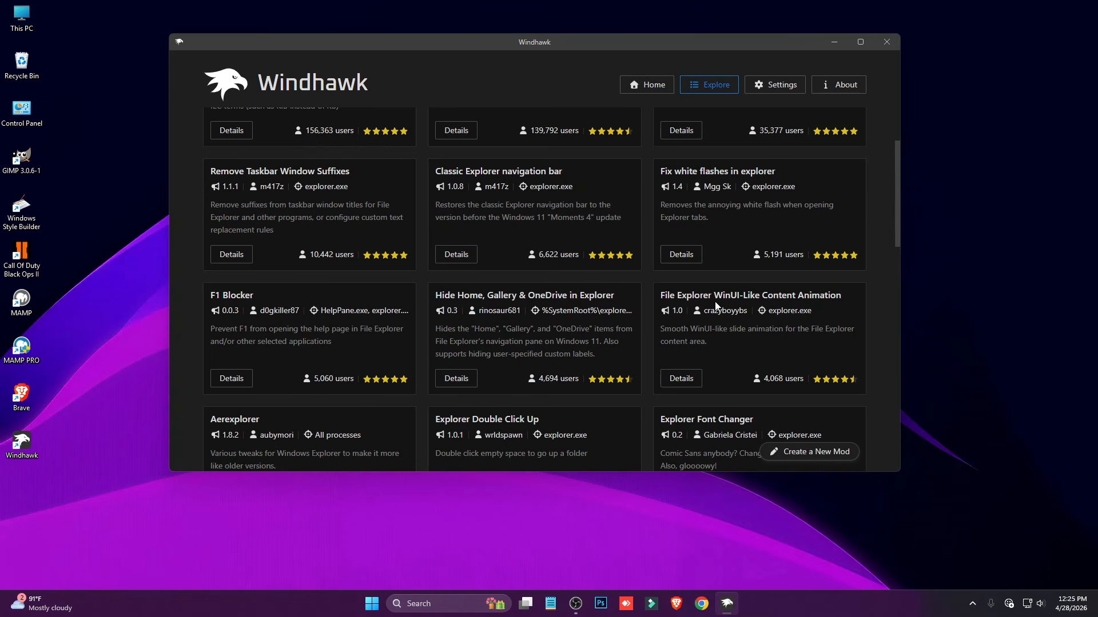
pyautogui.click(691, 378)
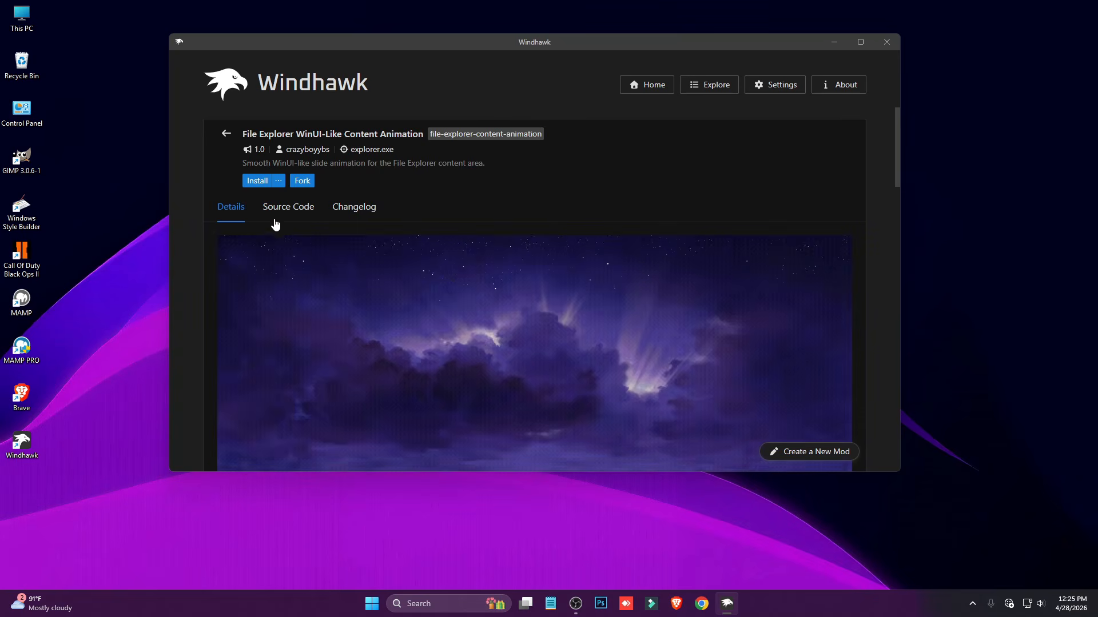
pyautogui.click(258, 180)
pyautogui.click(626, 343)
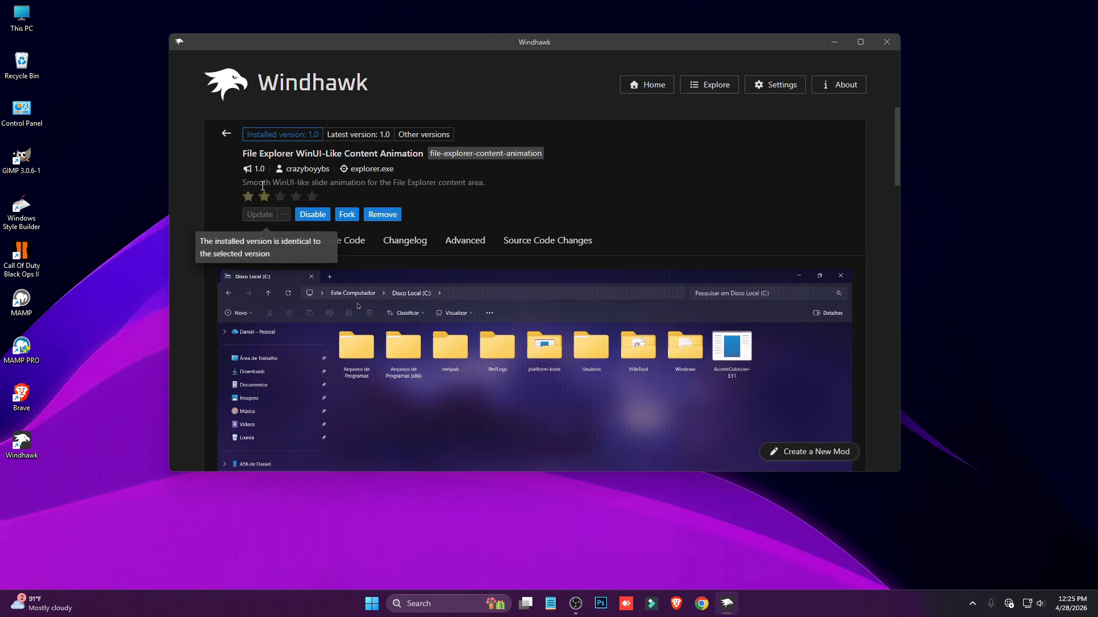
# Return to the mod results and install Hide Home, Gallery & OneDrive in Explorer.
pyautogui.click(226, 133)
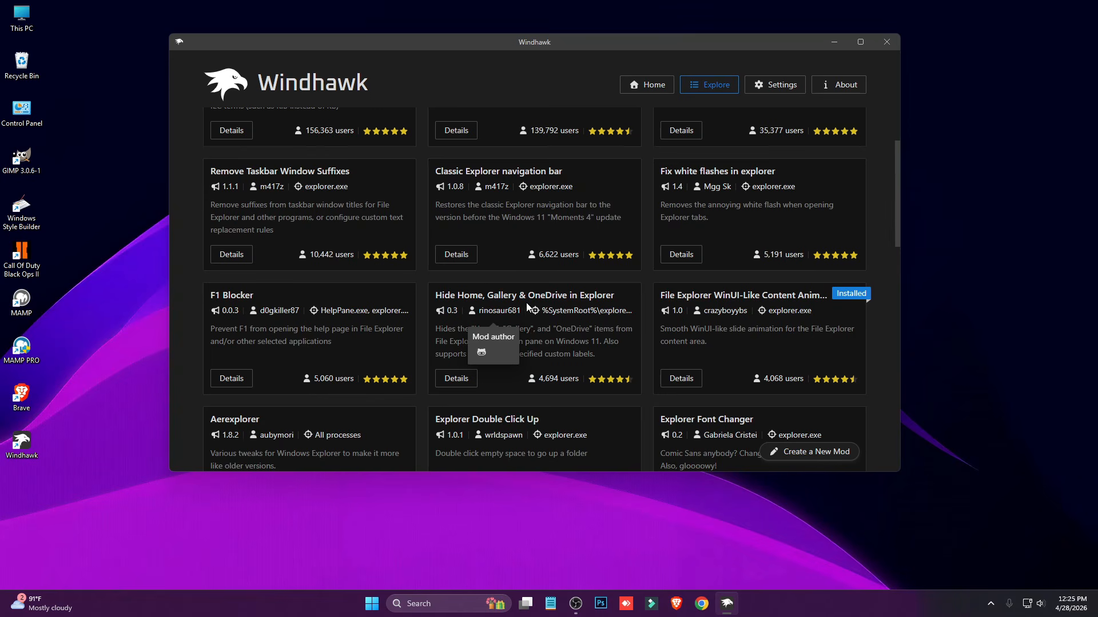
pyautogui.click(464, 379)
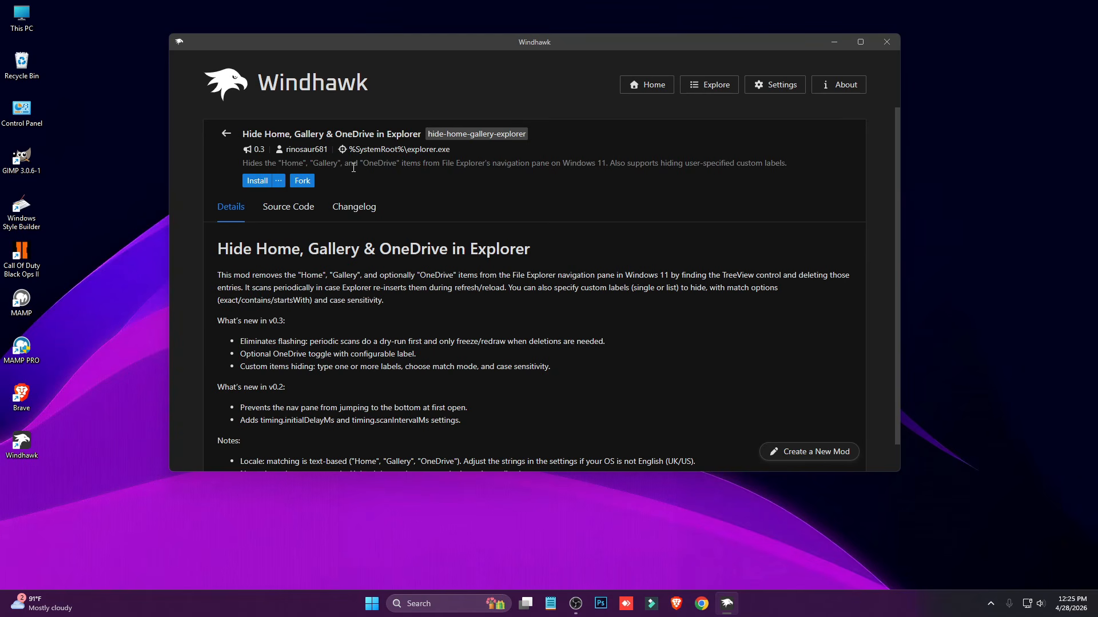
pyautogui.click(256, 182)
pyautogui.click(627, 342)
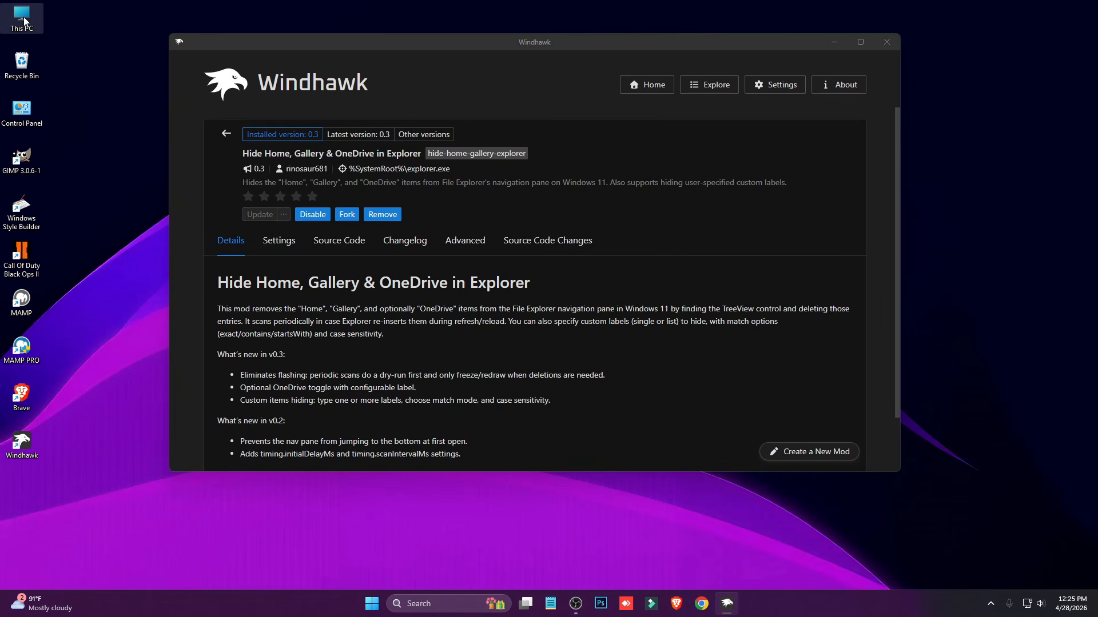
# Open This PC to check the File Explorer navigation pane, then close the window.
pyautogui.click(24, 22)
pyautogui.doubleClick(23, 19)
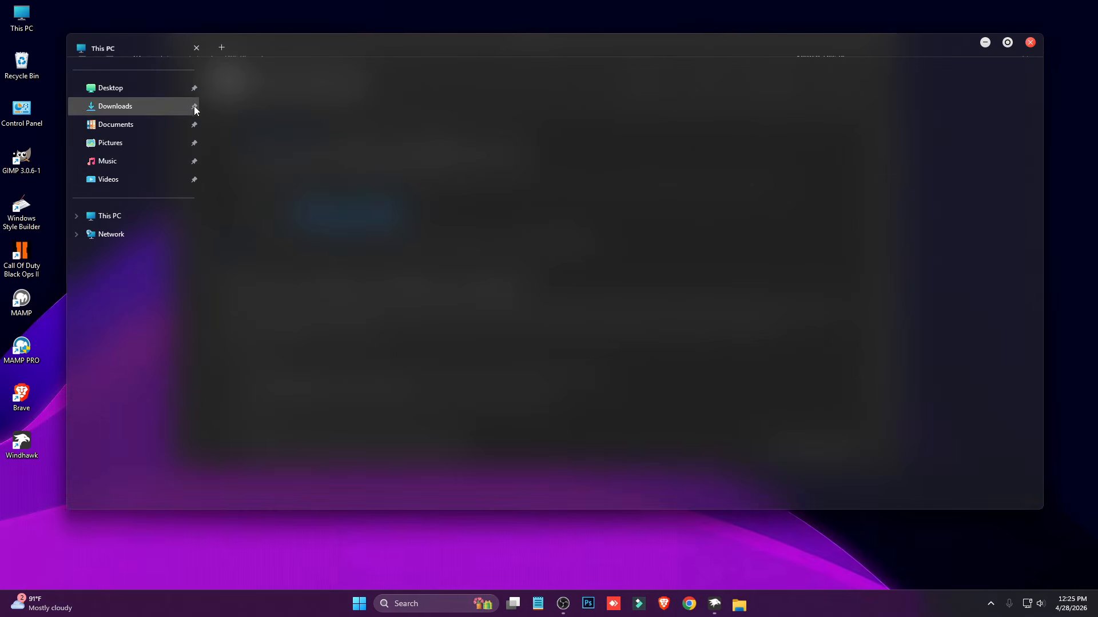
pyautogui.click(1029, 42)
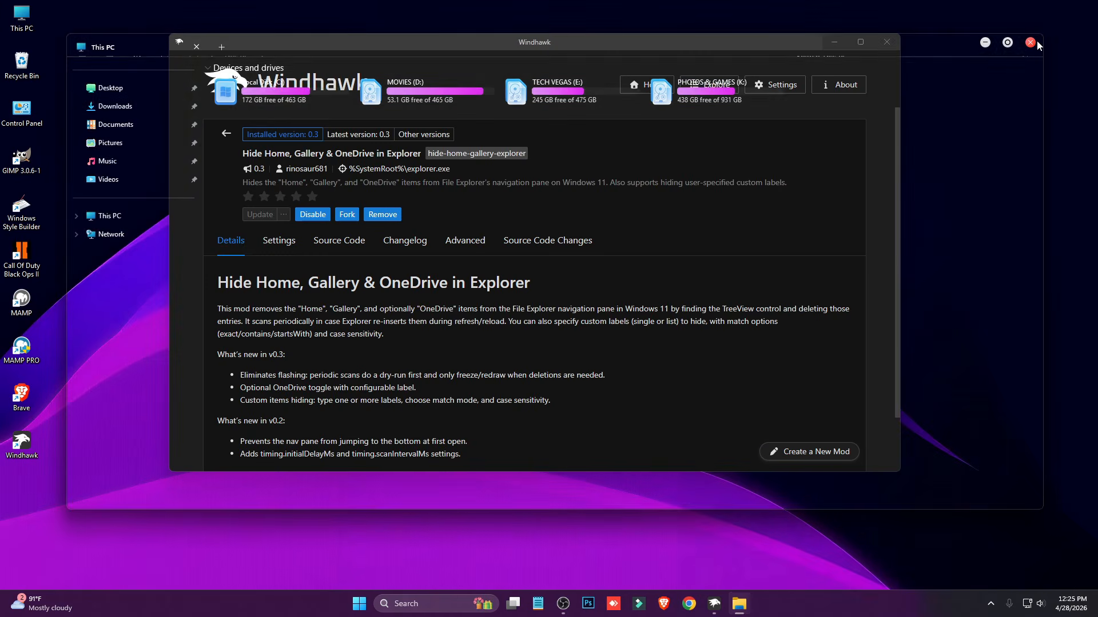
# Go to Windhawk's installed mods and switch Windows 11 File Explorer Styler off and back on.
pyautogui.click(227, 134)
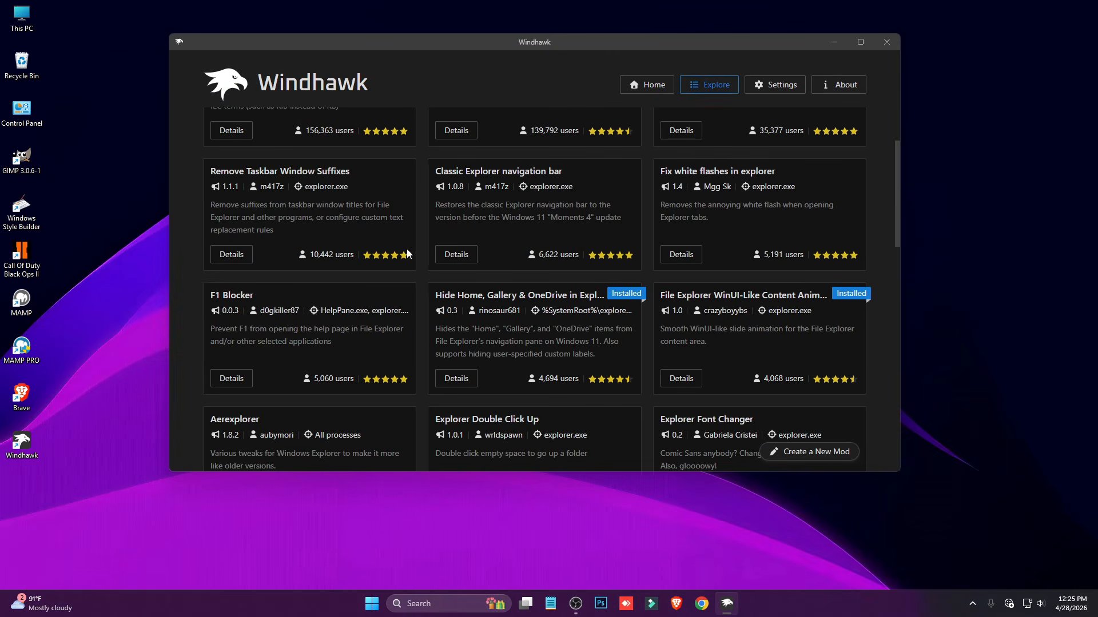
pyautogui.click(646, 92)
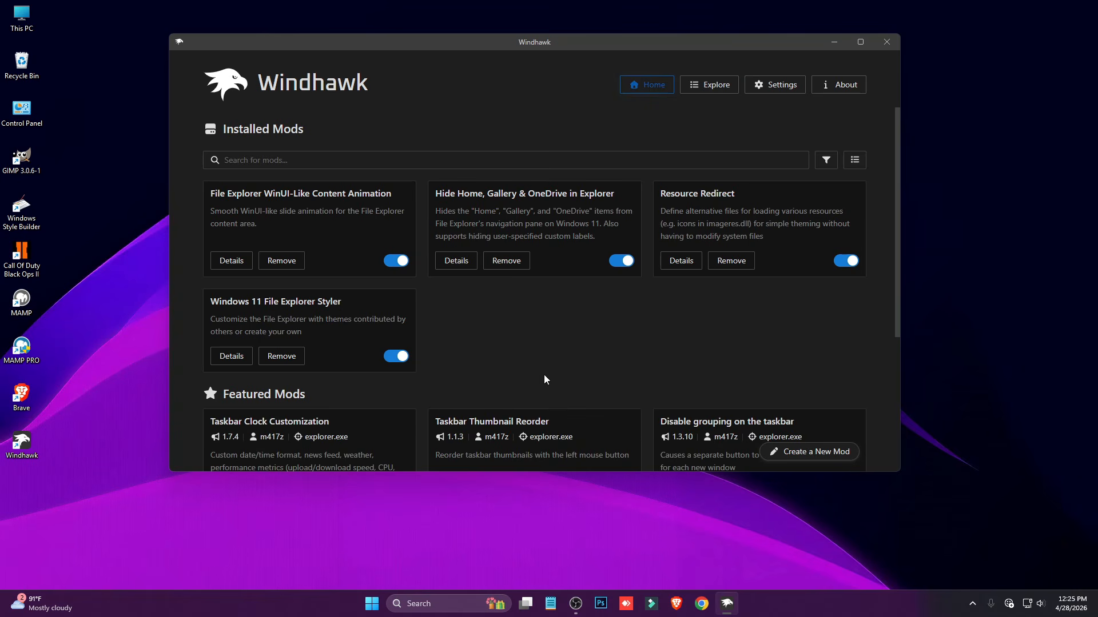
pyautogui.click(387, 356)
pyautogui.click(393, 356)
# Check the File Explorer look and content animation by browsing This PC and Local Disk (C:), then close the window.
pyautogui.doubleClick(22, 17)
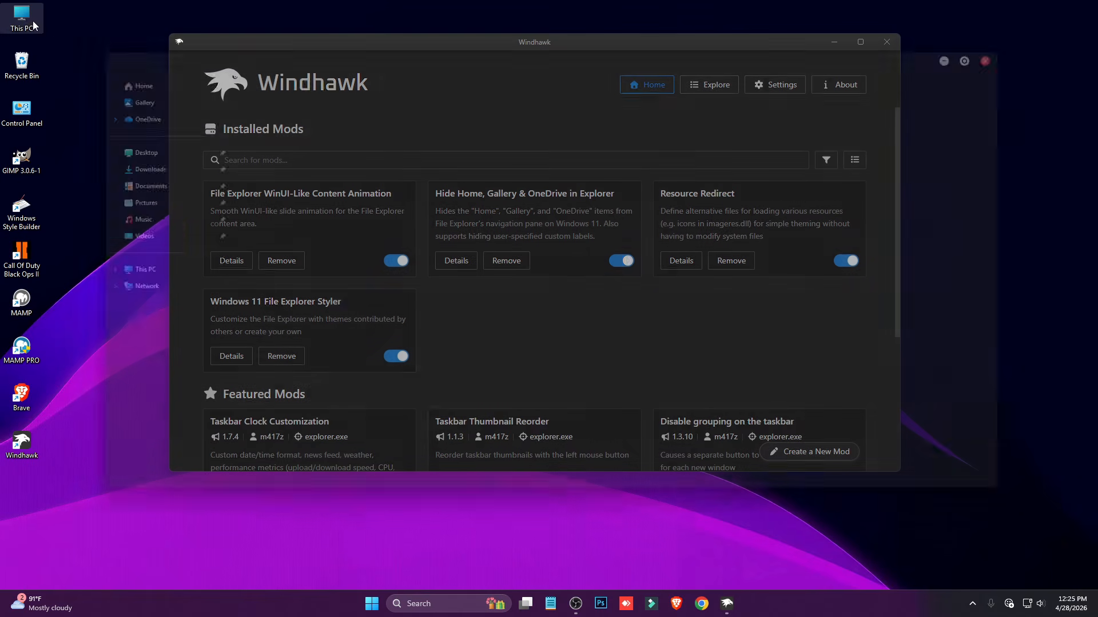
pyautogui.doubleClick(289, 85)
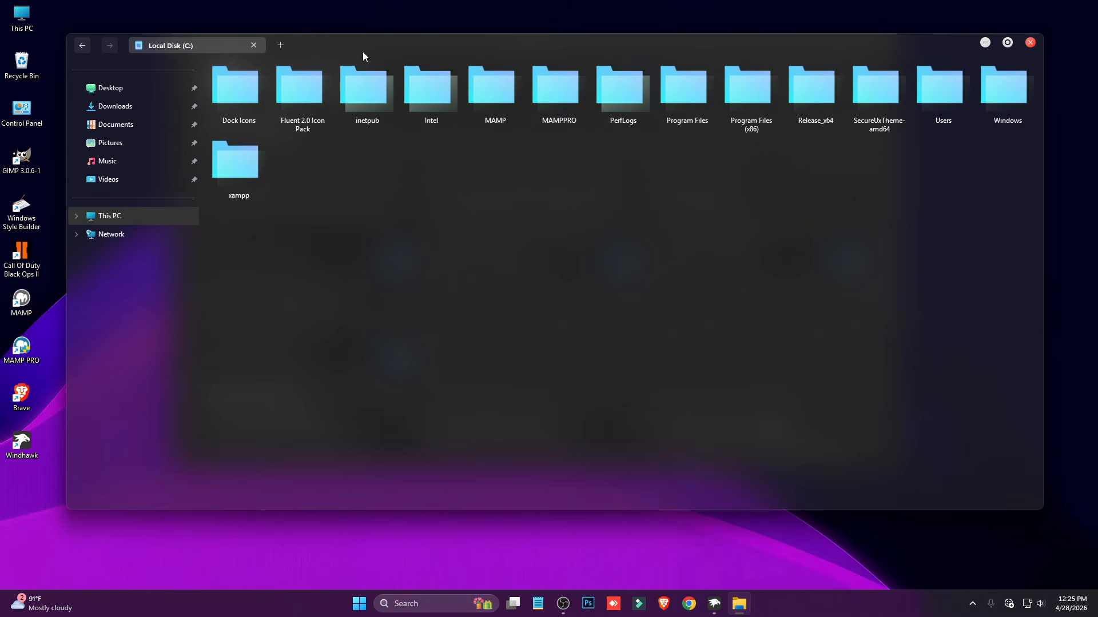
pyautogui.moveTo(363, 52); pyautogui.dragTo(363, 95)
pyautogui.click(148, 259)
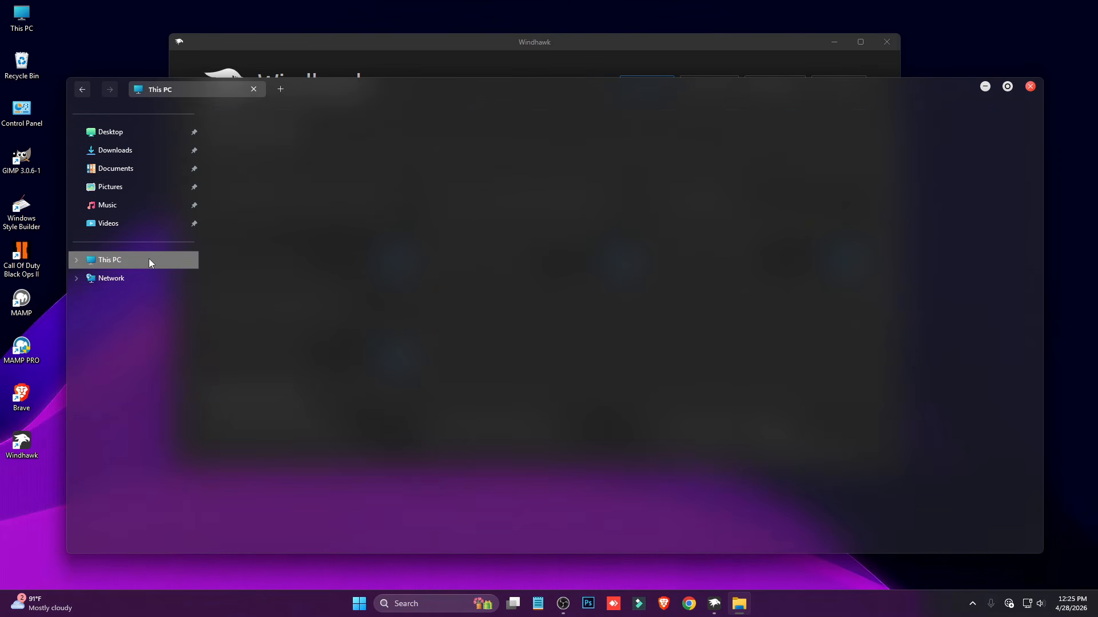
pyautogui.click(1034, 86)
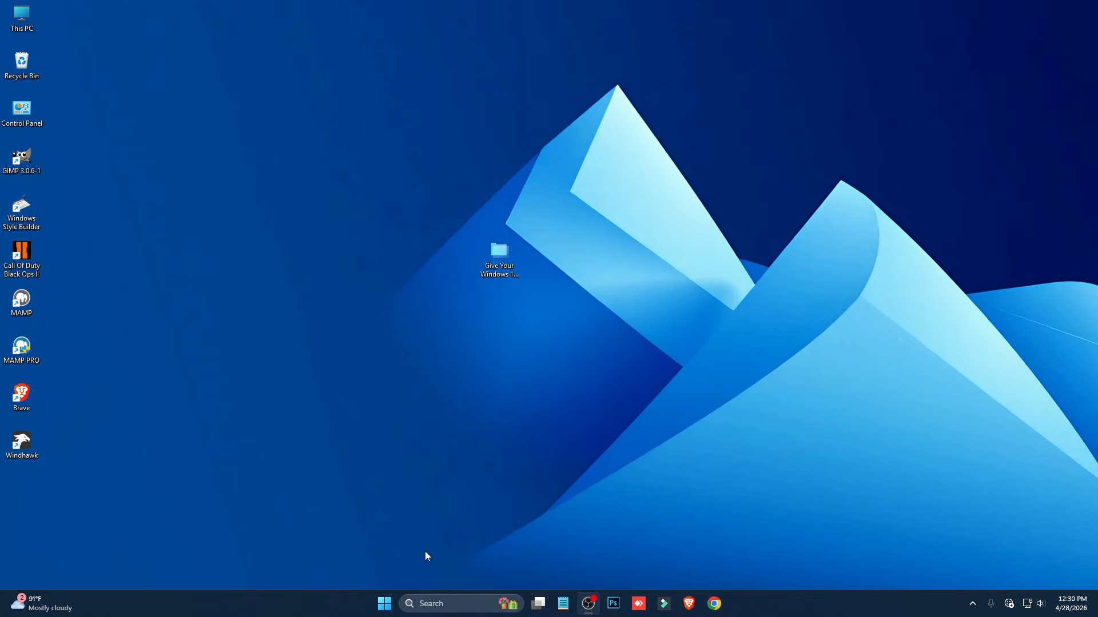
# Check the current Start menu and the hidden system tray icons.
pyautogui.press('super')
pyautogui.click(819, 427)
pyautogui.click(972, 605)
pyautogui.click(932, 546)
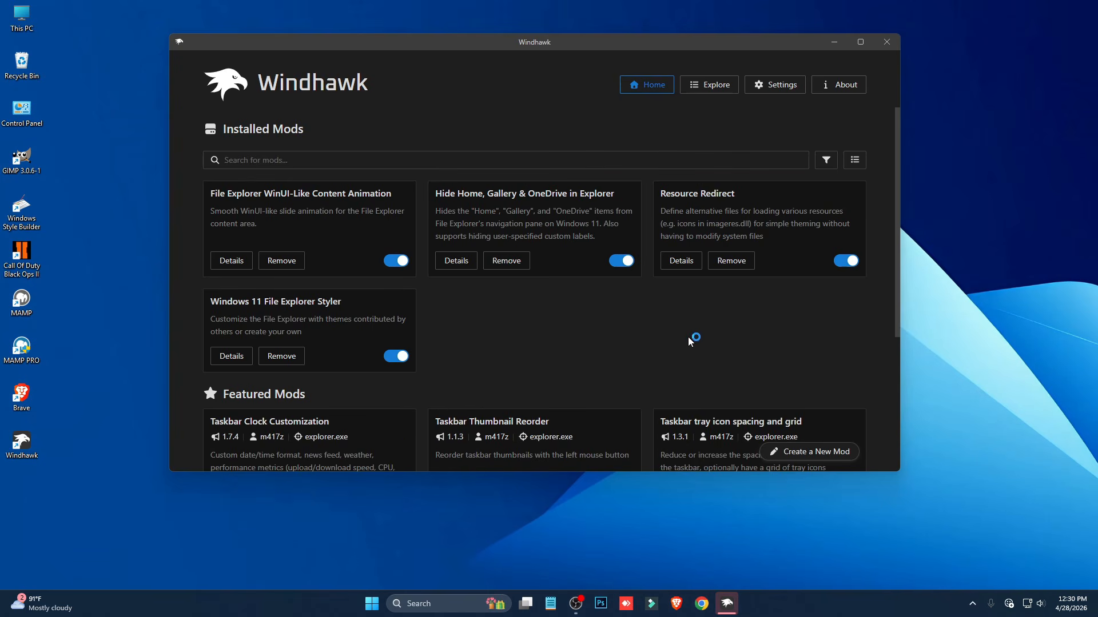
# Find Windows 11 Taskbar Styler among Windhawk's available mods and install it, accepting the risk.
pyautogui.click(710, 93)
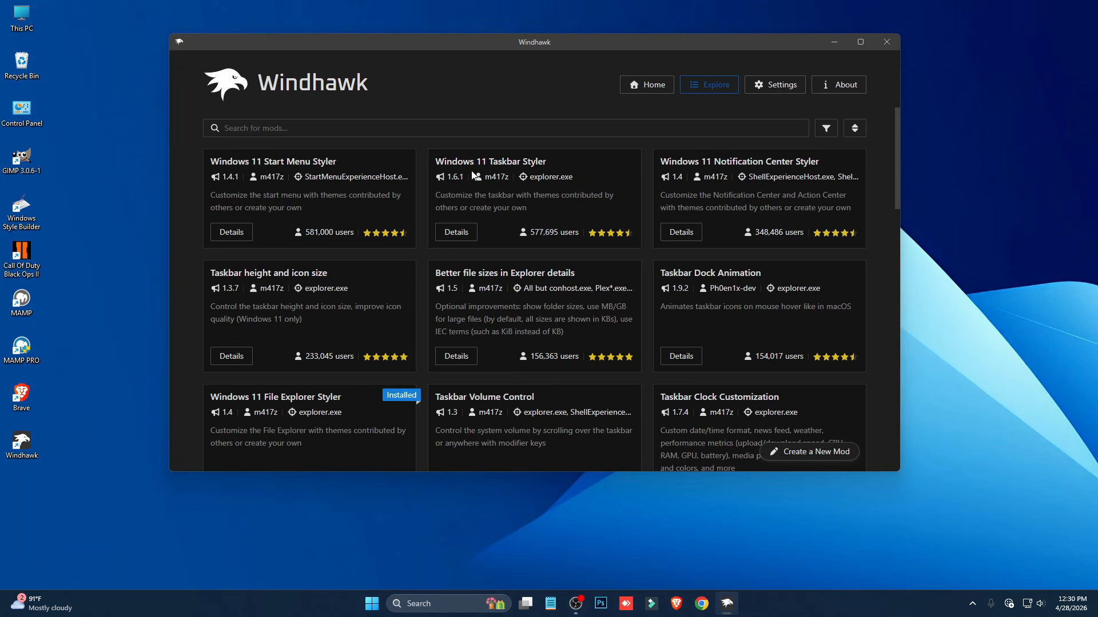
pyautogui.click(462, 234)
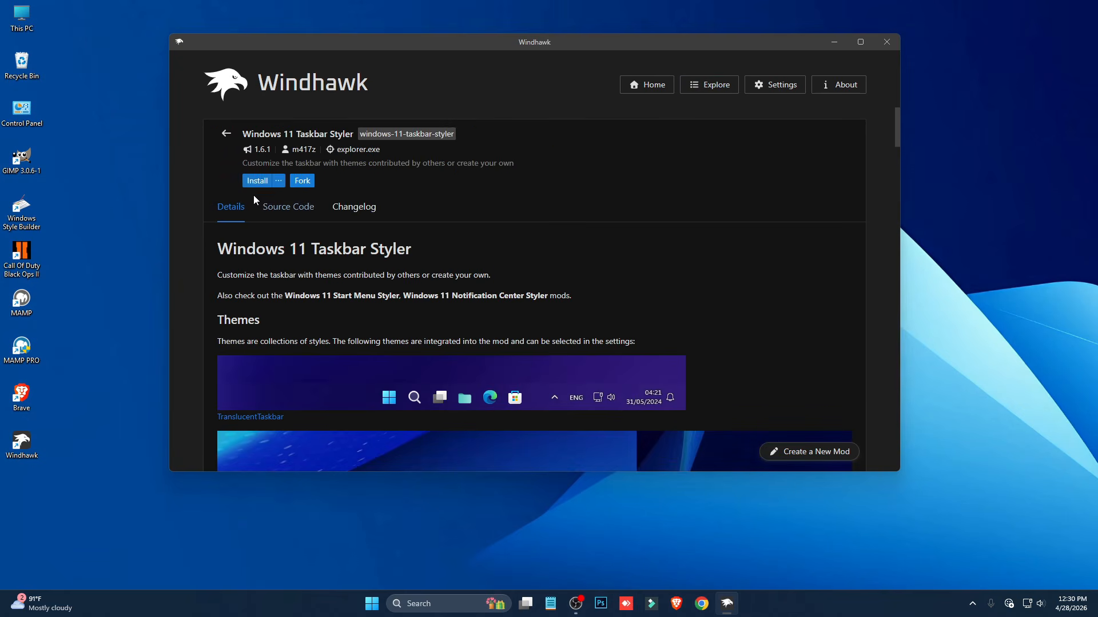
pyautogui.click(255, 182)
pyautogui.click(612, 355)
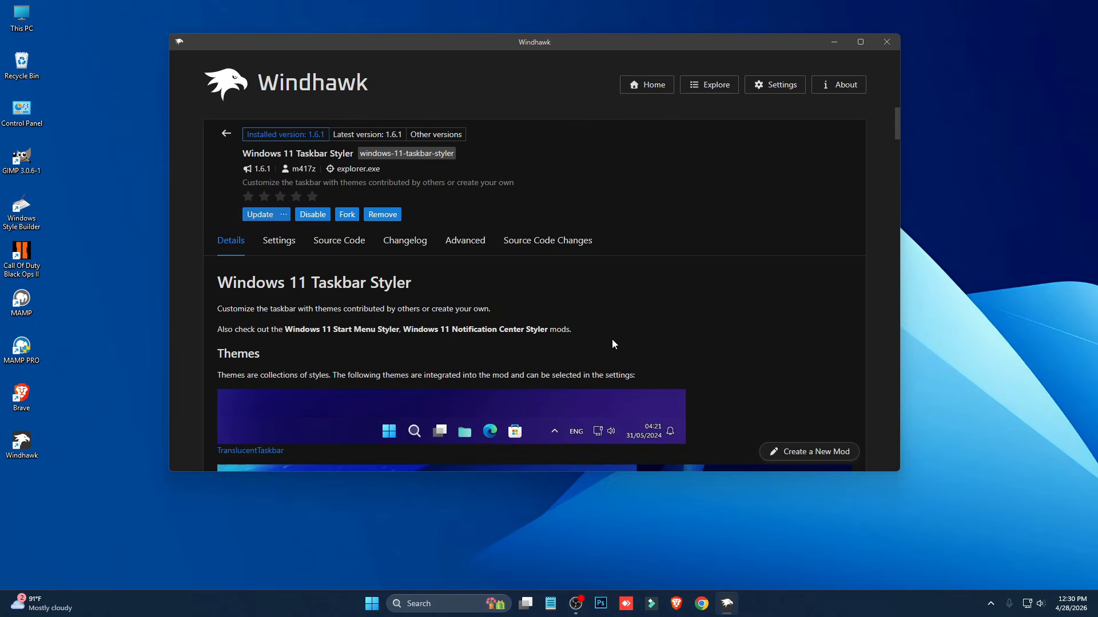
# Open the Taskbar text file inside the desktop theme folder's Start Menu & Taskbar subfolder and copy its entire contents.
pyautogui.moveTo(517, 44); pyautogui.dragTo(232, 107)
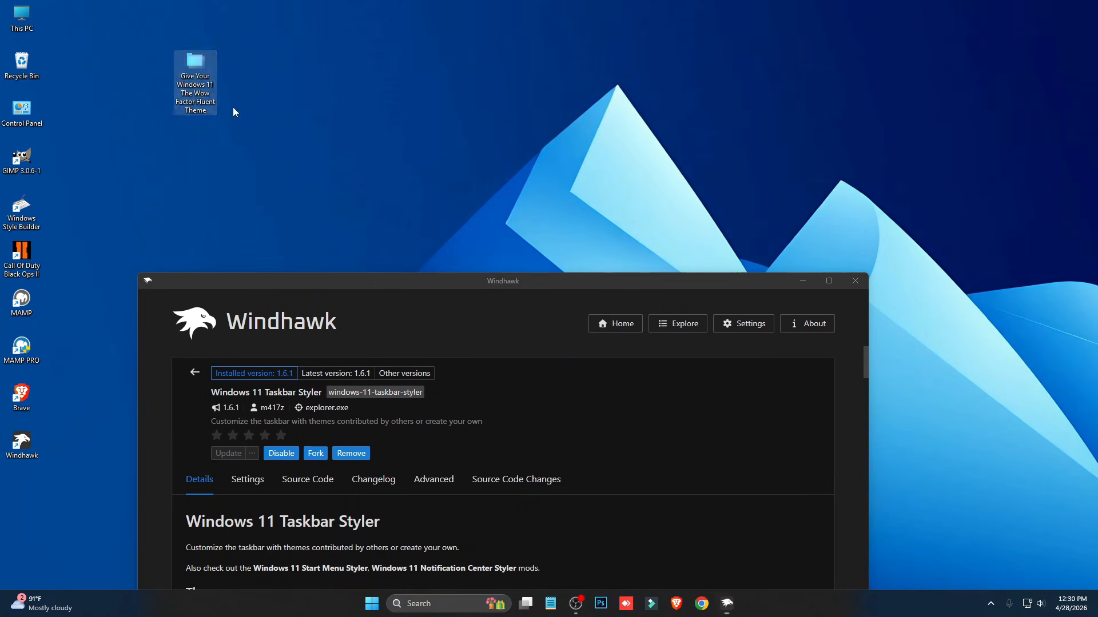
pyautogui.moveTo(383, 284); pyautogui.dragTo(537, 42)
pyautogui.doubleClick(195, 64)
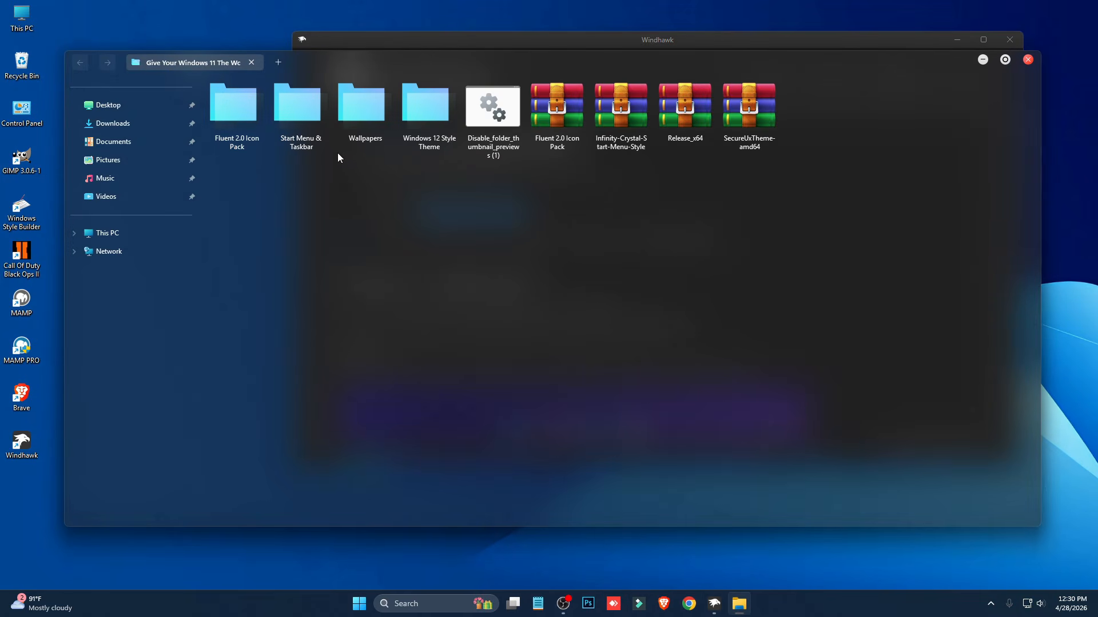
pyautogui.doubleClick(314, 123)
pyautogui.doubleClick(245, 103)
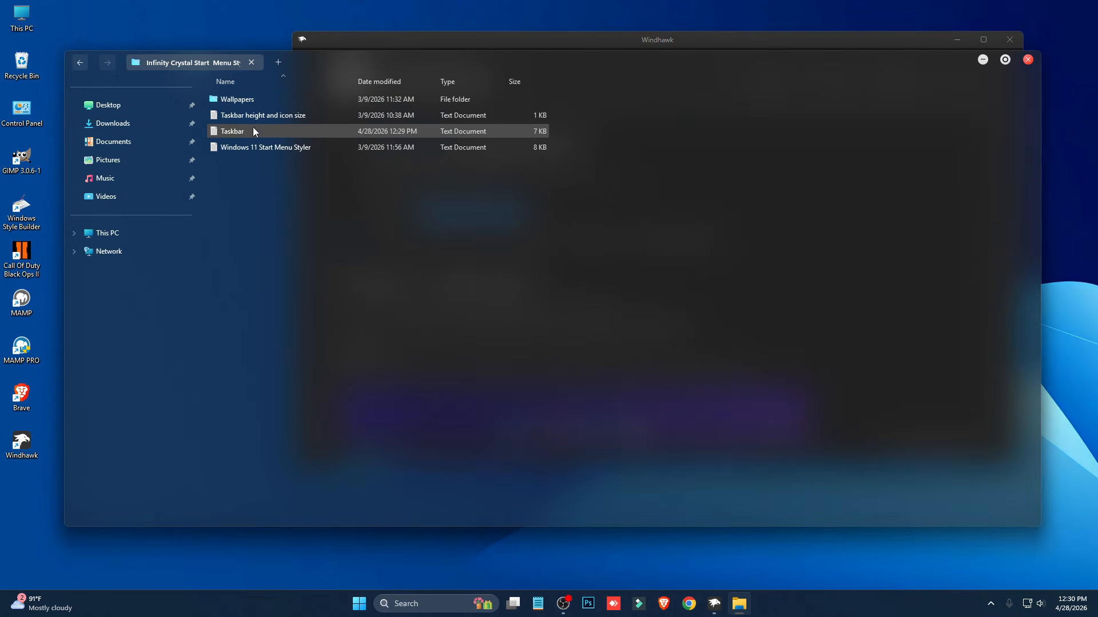
pyautogui.doubleClick(254, 131)
pyautogui.hotkey('ctrl', 'a')
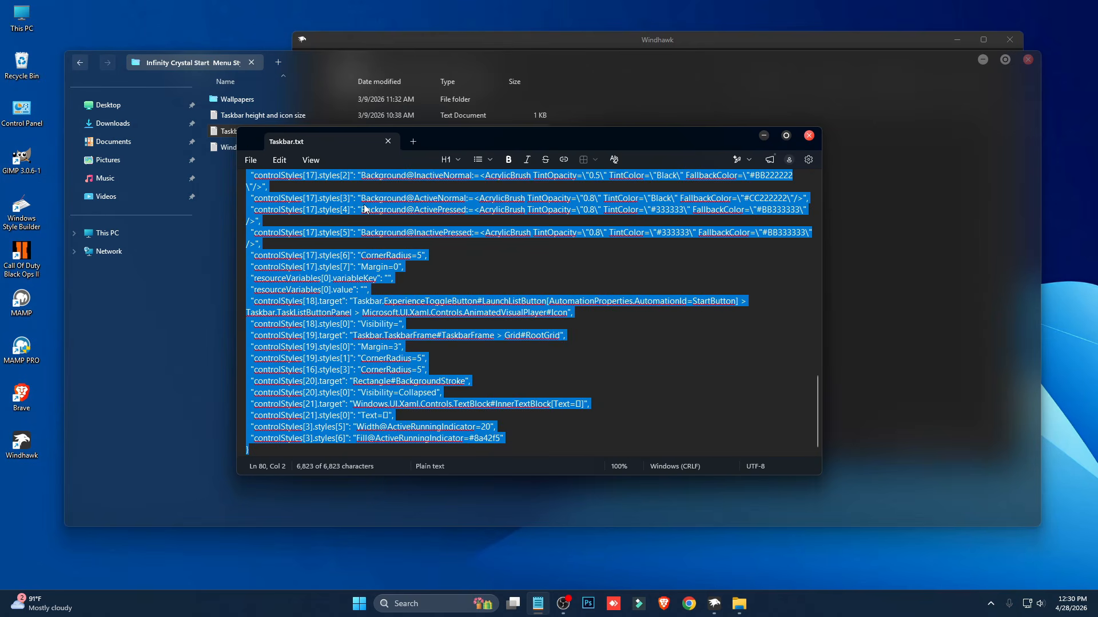
pyautogui.rightClick(364, 210)
pyautogui.click(424, 227)
# Replace the Windows 11 Taskbar Styler's advanced mod settings with the copied Taskbar text and save them.
pyautogui.click(574, 40)
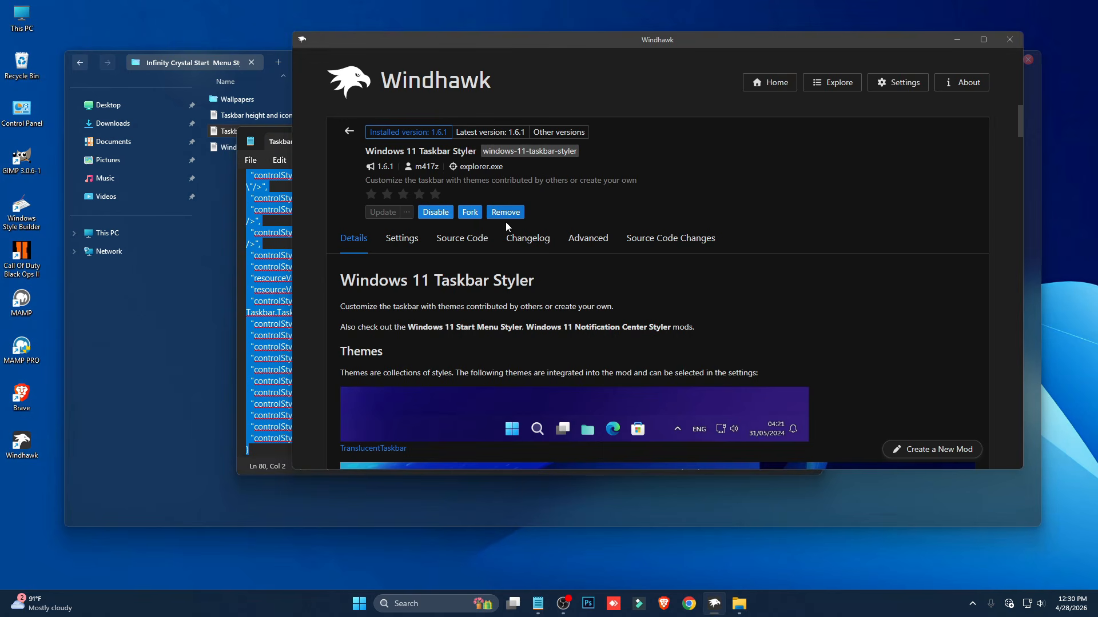
pyautogui.click(575, 240)
pyautogui.scroll(-2, 578, 247)
pyautogui.click(548, 307)
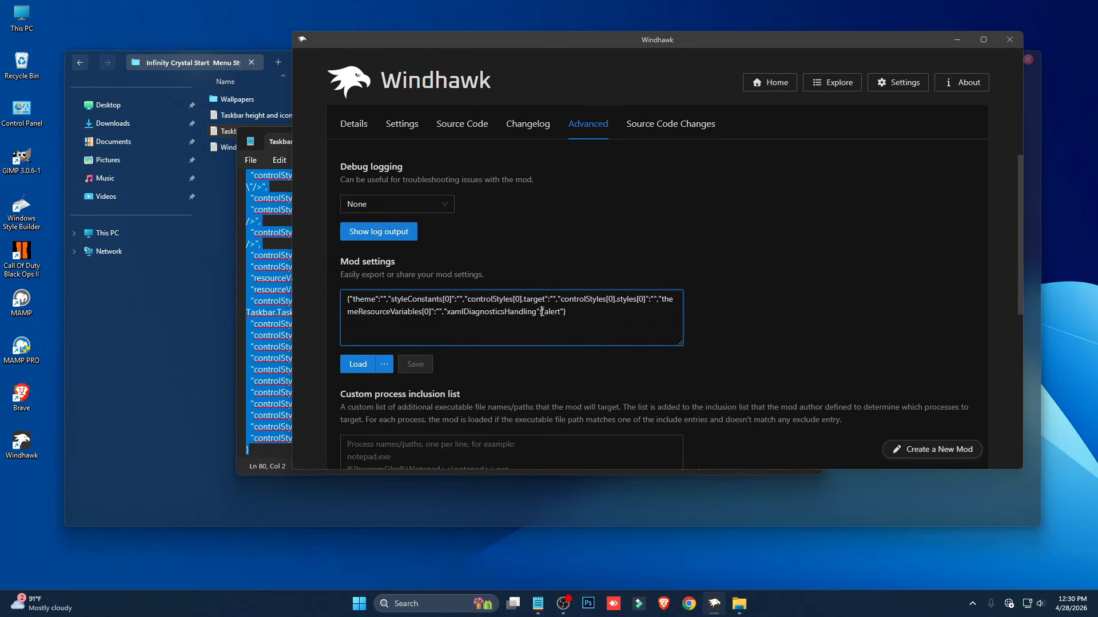
pyautogui.hotkey('ctrl', 'a')
pyautogui.hotkey('ctrl', 'v')
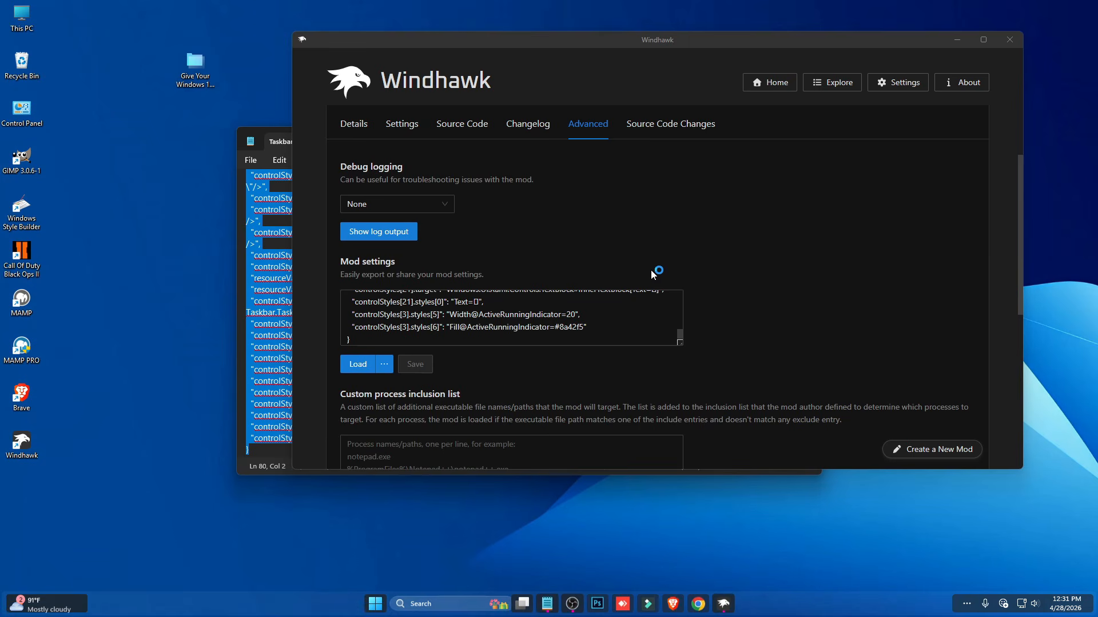
pyautogui.scroll(2, 559, 272)
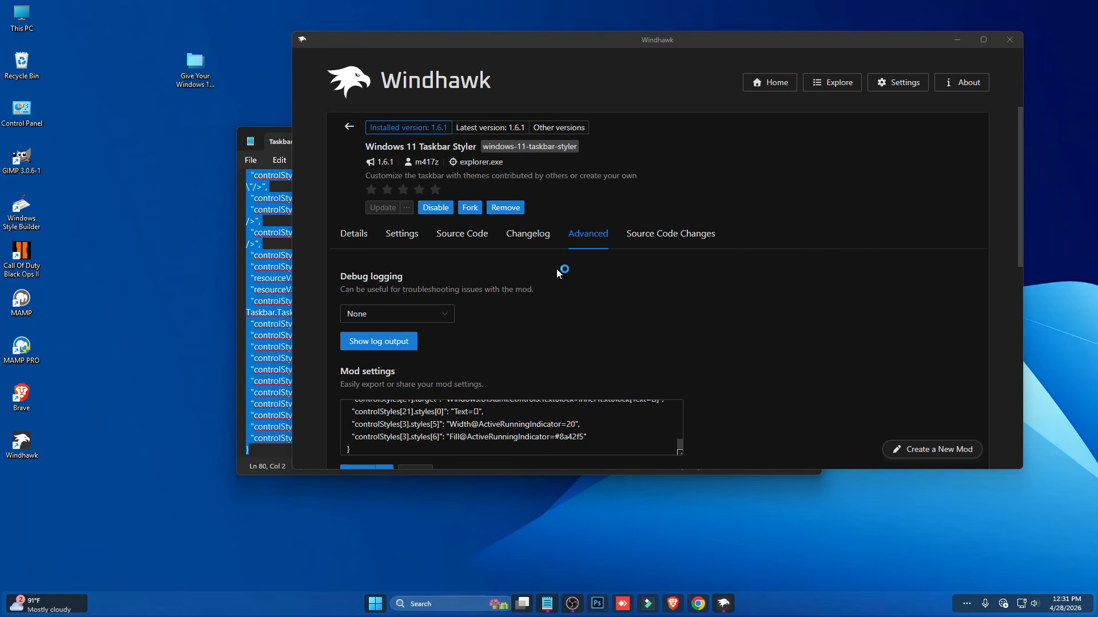
# Return to the mod list and install Taskbar height and icon size, accepting the risk.
pyautogui.click(349, 127)
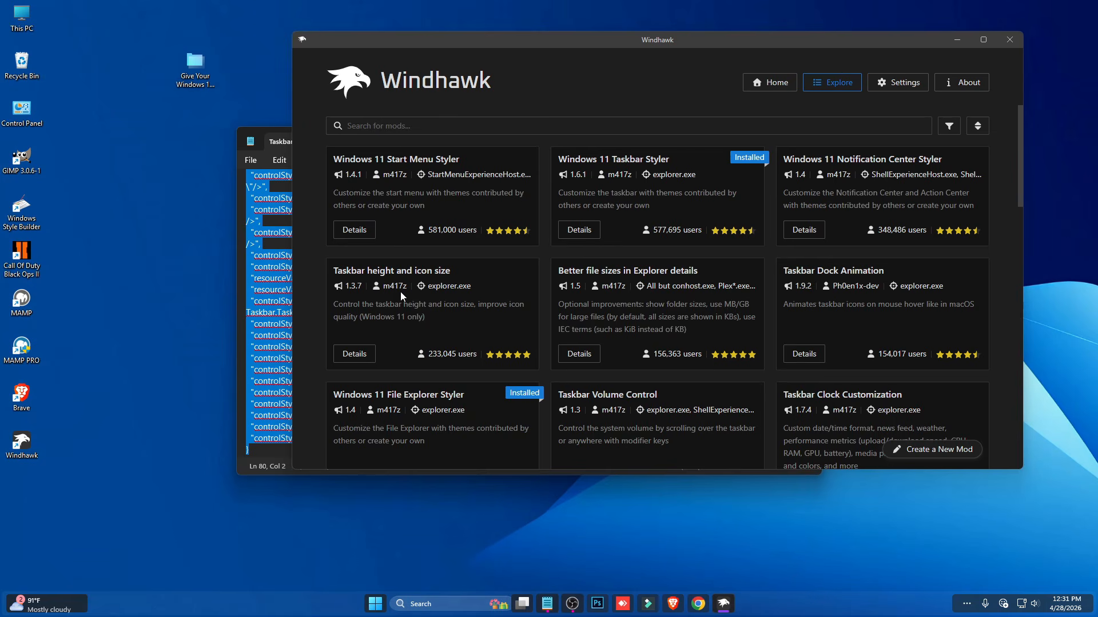
pyautogui.click(353, 355)
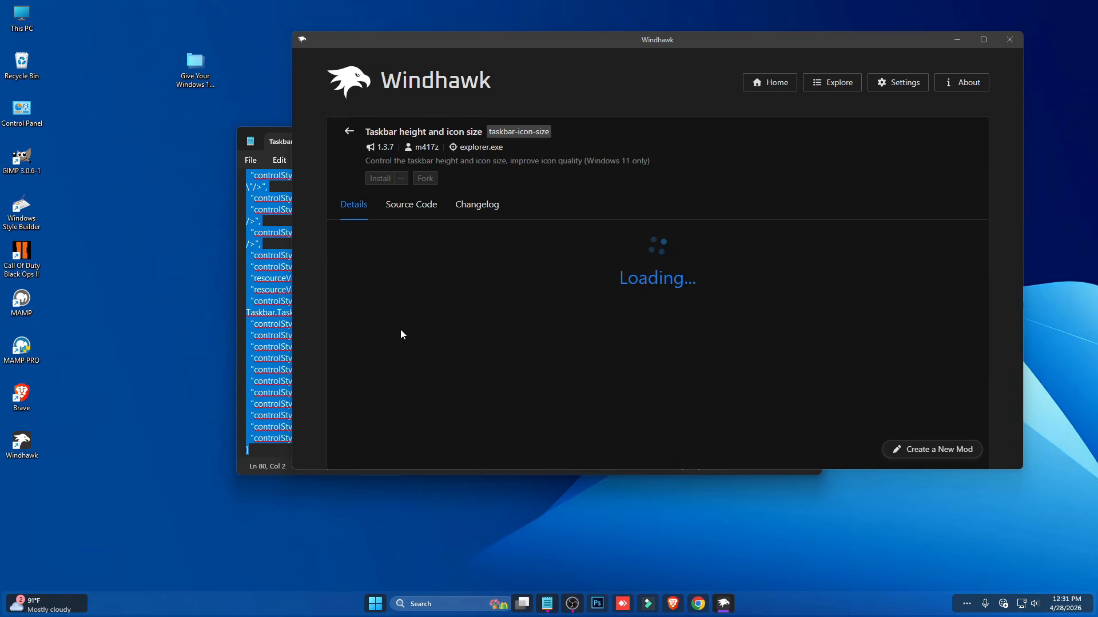
pyautogui.click(380, 178)
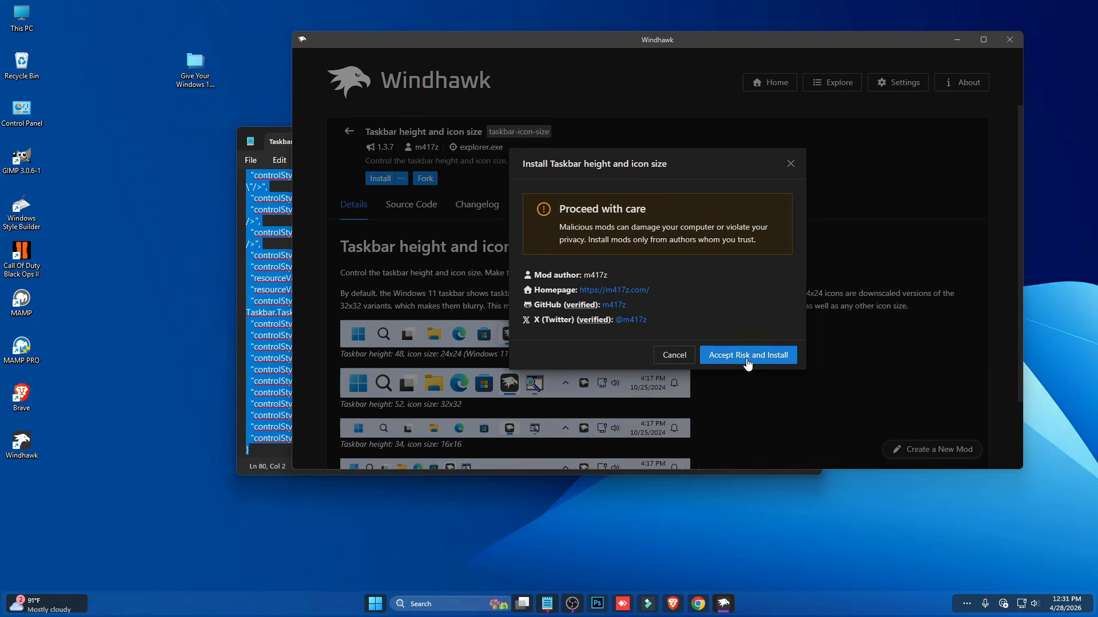
pyautogui.click(744, 347)
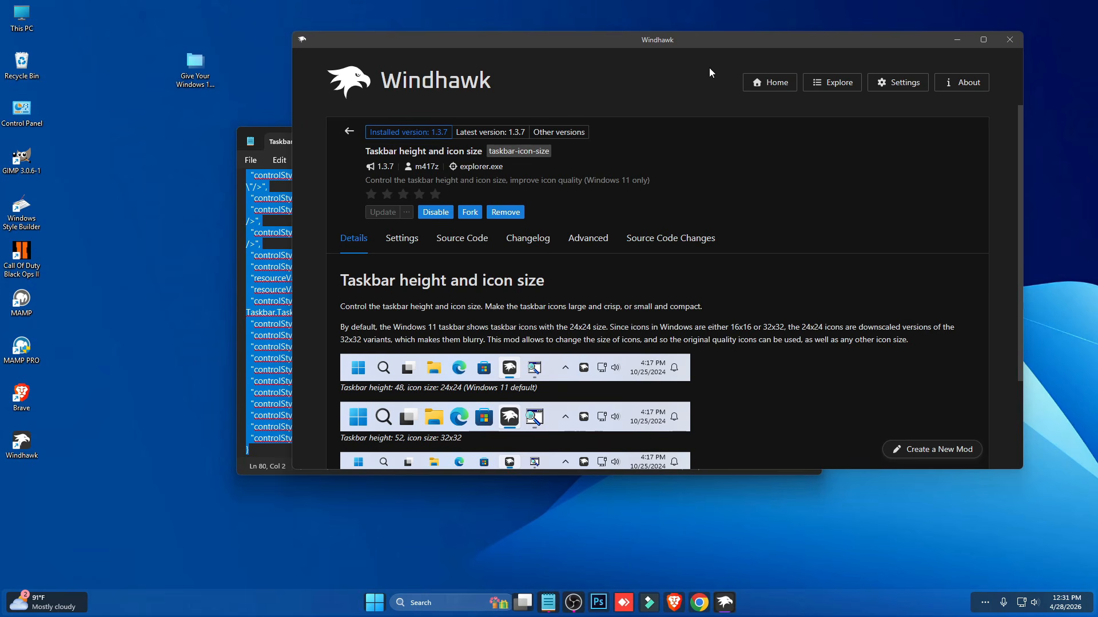
# Copy all text from the theme folder's Taskbar height and icon size file, declining to block ExplorerBlurMica.dll, and close Notepad and File Explorer.
pyautogui.moveTo(703, 47); pyautogui.dragTo(674, 241)
pyautogui.click(814, 137)
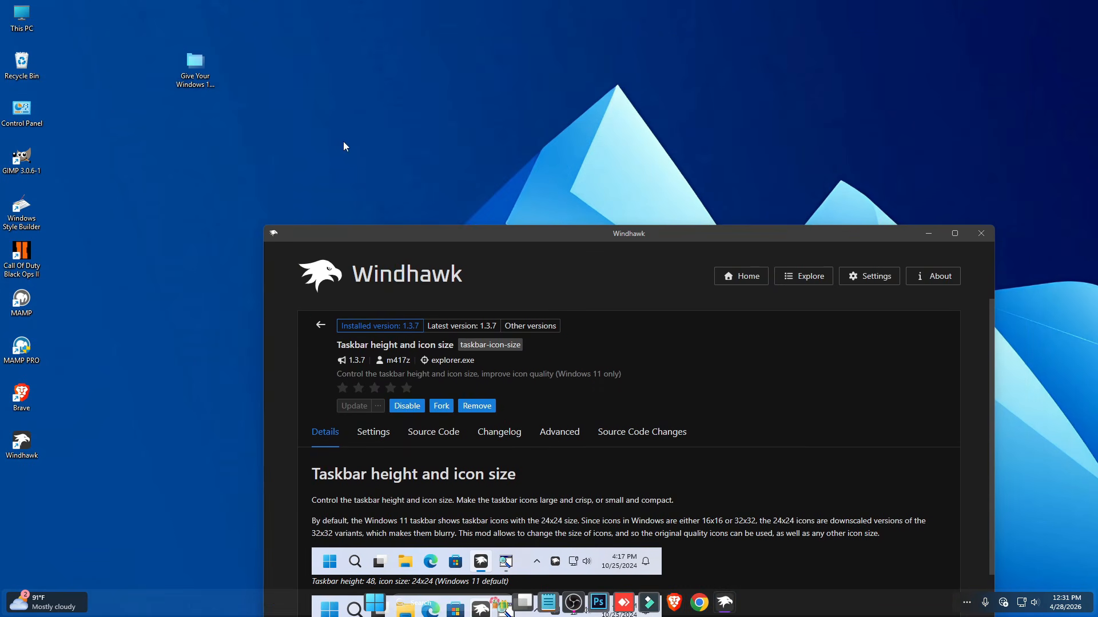
pyautogui.doubleClick(200, 67)
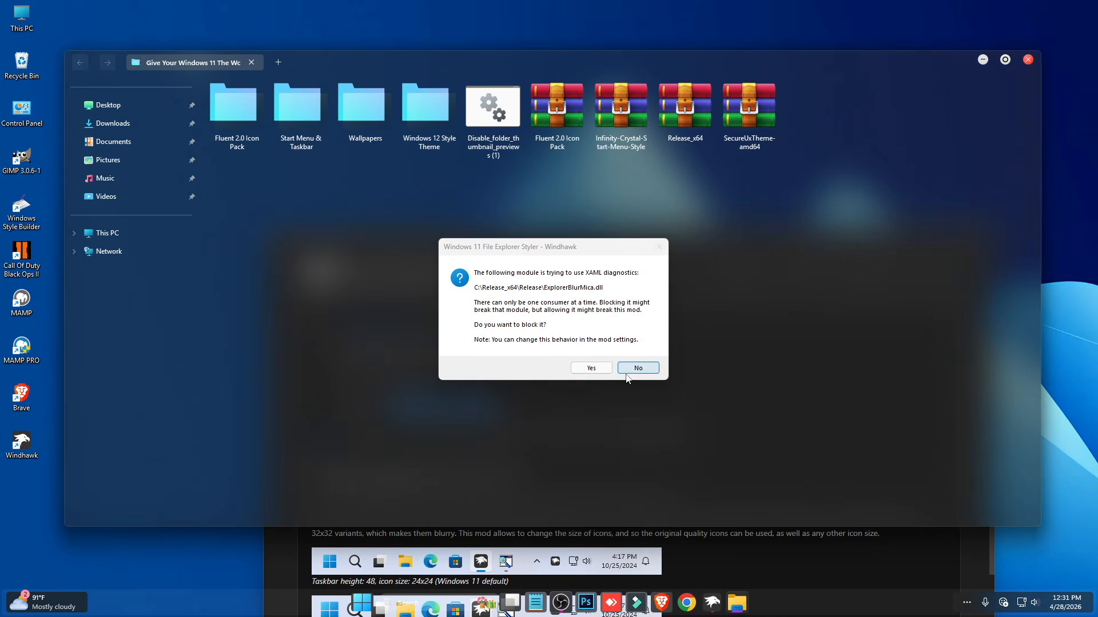
pyautogui.click(629, 372)
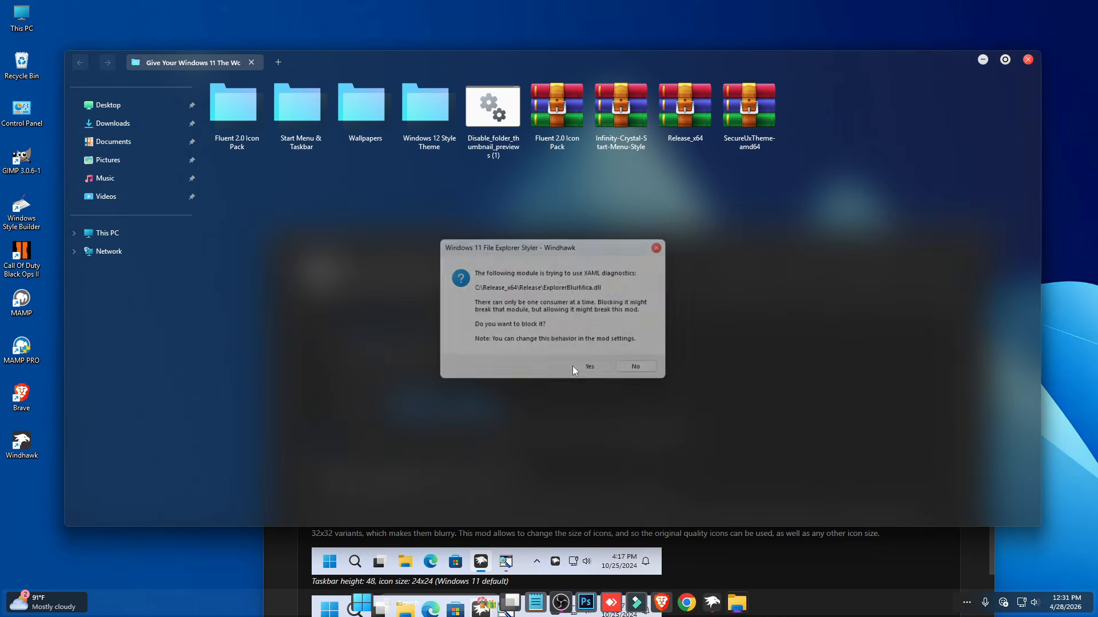
pyautogui.doubleClick(287, 123)
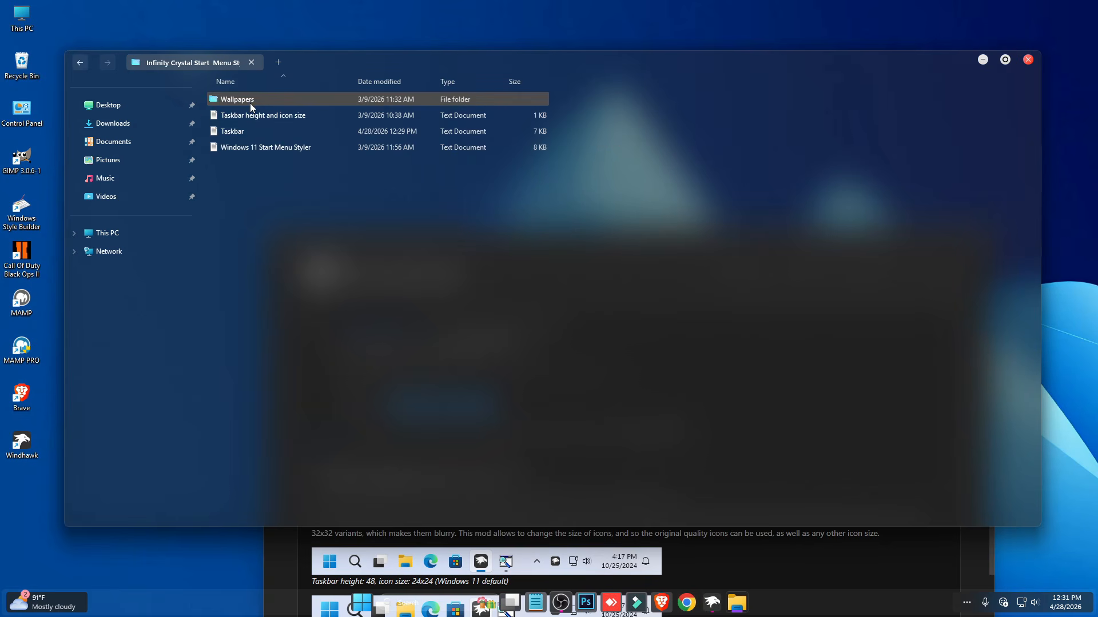
pyautogui.doubleClick(246, 116)
pyautogui.hotkey('ctrl', 'a')
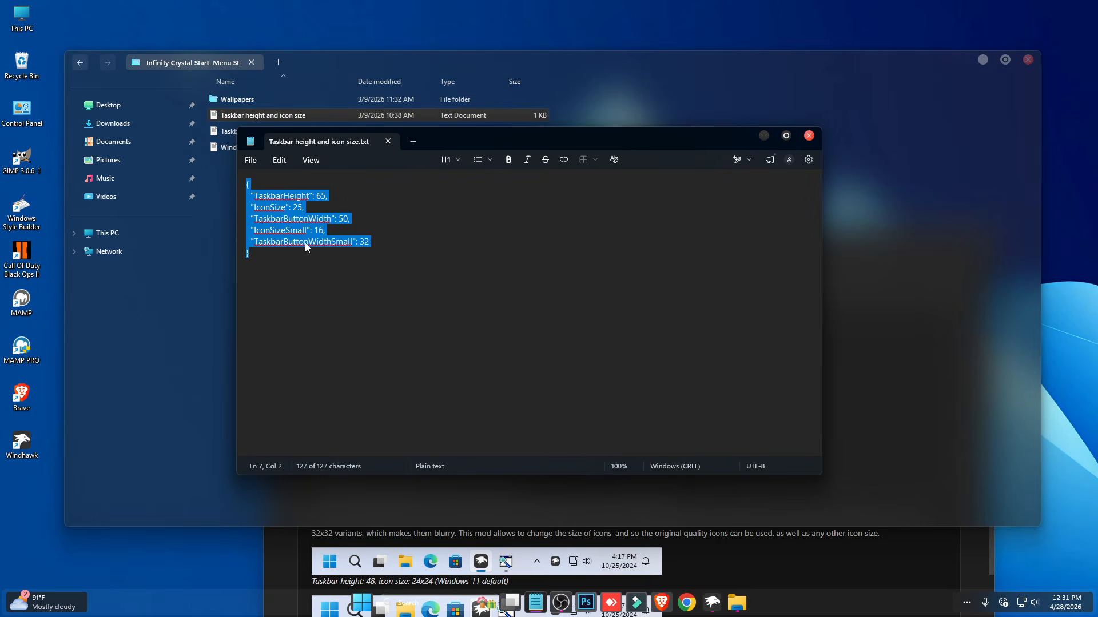
pyautogui.rightClick(318, 254)
pyautogui.click(366, 252)
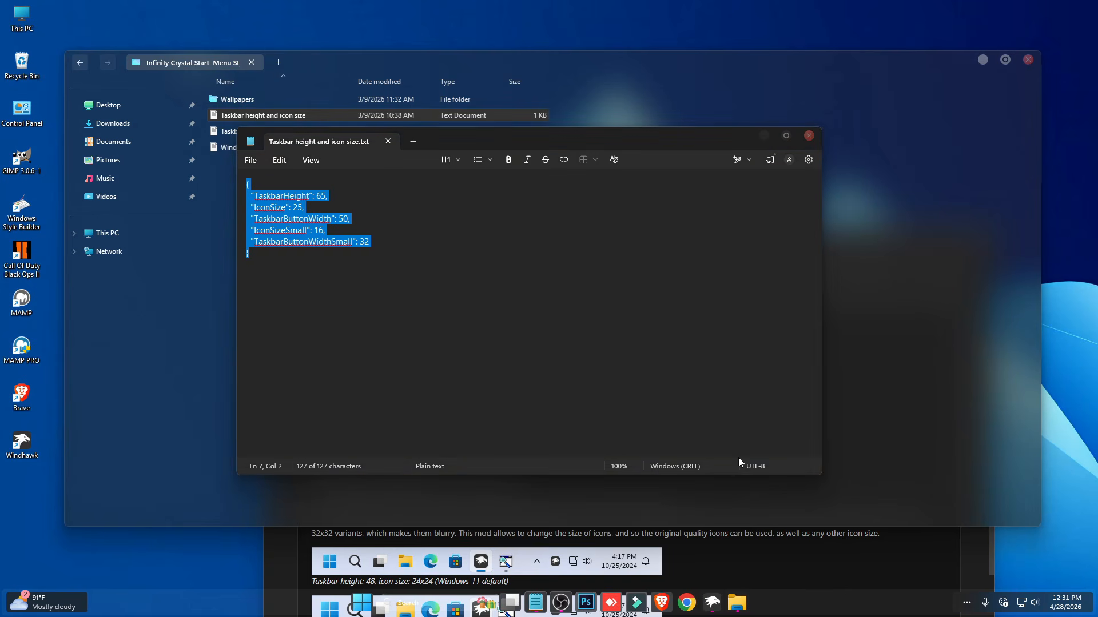
pyautogui.click(809, 136)
pyautogui.click(1027, 59)
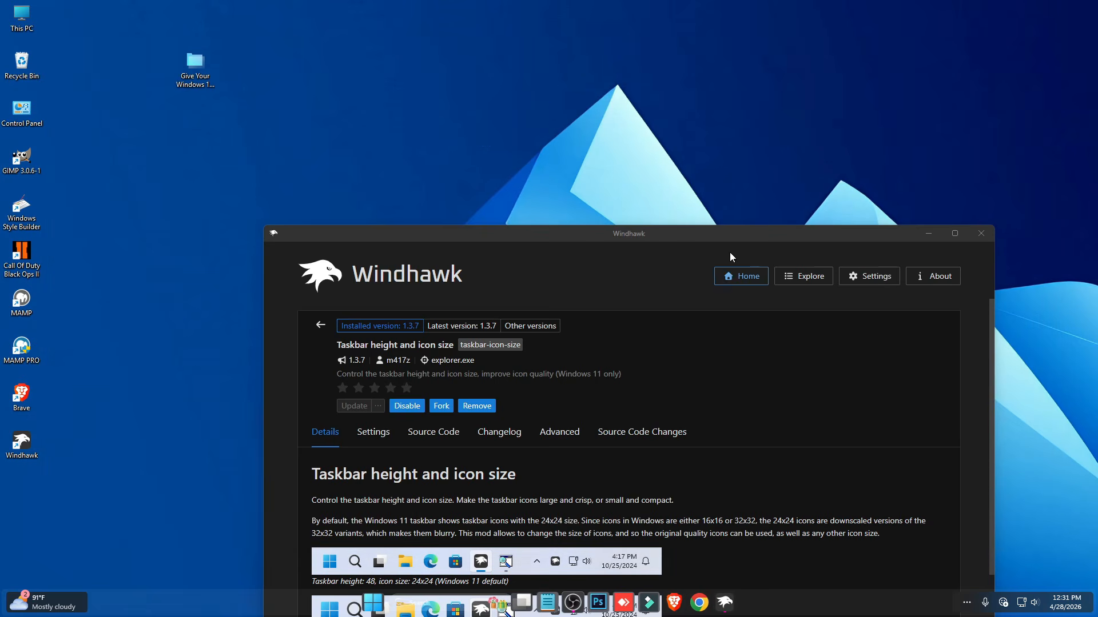
# Paste the copied mod settings with TaskbarHeight 65, IconSize 25 and TaskbarButtonWidth 50, save them, and return to the mod list.
pyautogui.moveTo(719, 236); pyautogui.dragTo(700, 113)
pyautogui.click(535, 317)
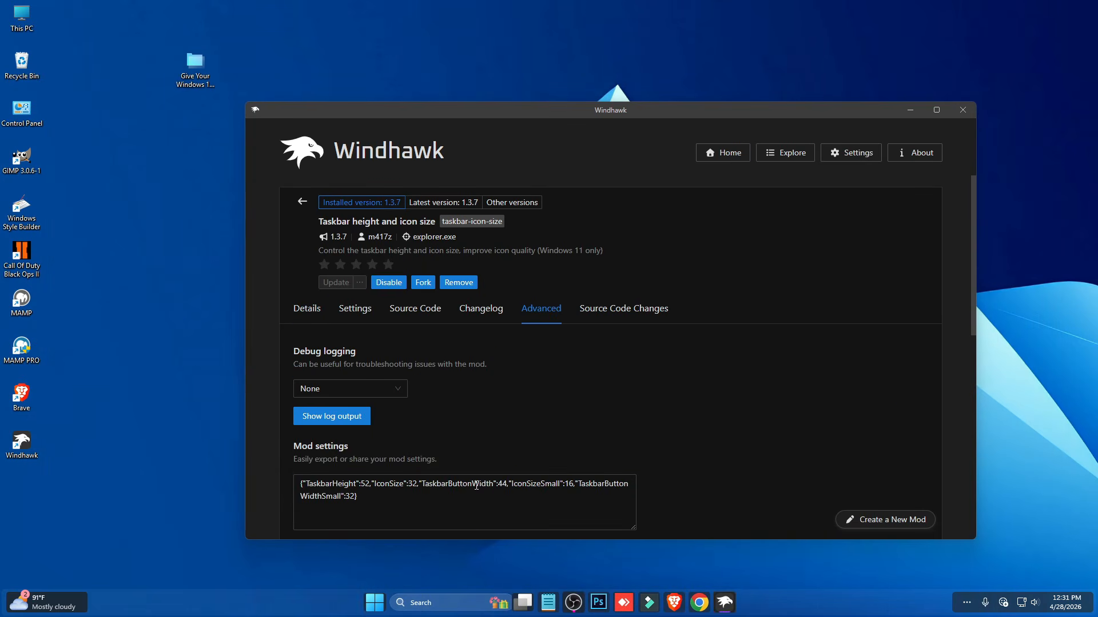
pyautogui.click(471, 488)
pyautogui.hotkey('ctrl', 'a')
pyautogui.hotkey('ctrl', 'v')
pyautogui.scroll(-1, 648, 451)
pyautogui.scroll(-1, 648, 451)
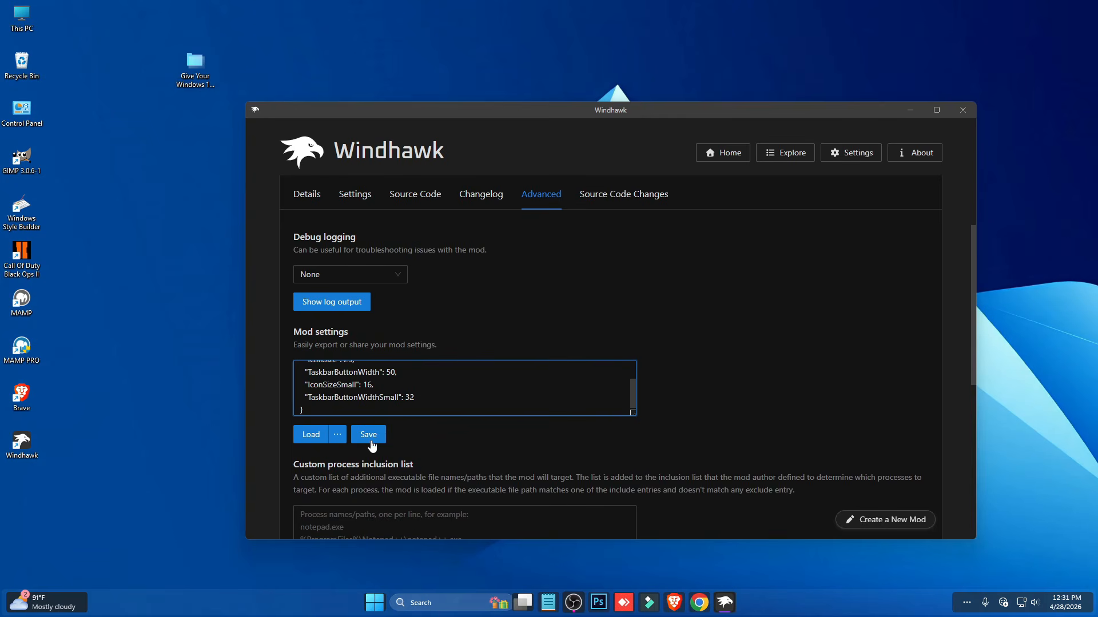
pyautogui.click(368, 434)
pyautogui.scroll(2, 749, 439)
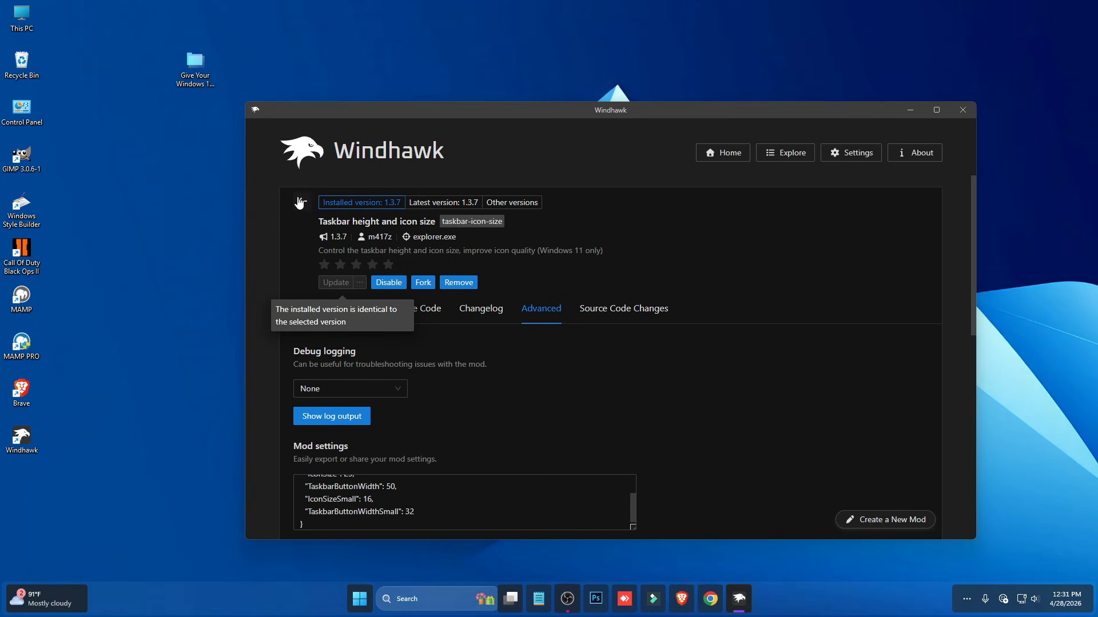
pyautogui.click(299, 202)
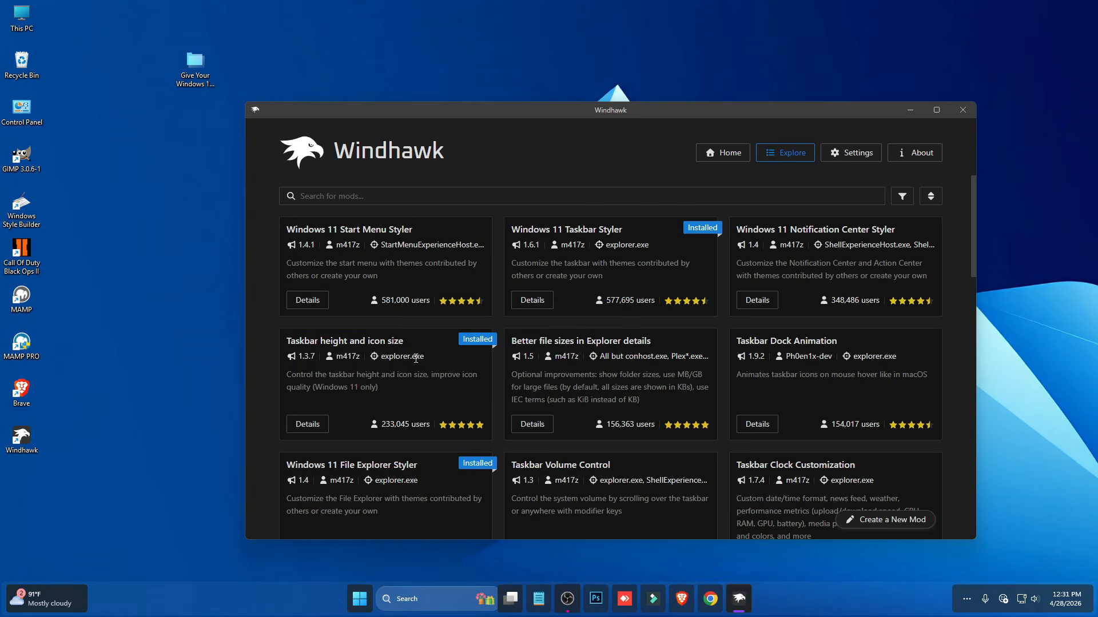
# Install the Windows 11 Start Menu Styler mod, accepting the risk.
pyautogui.click(311, 301)
pyautogui.click(333, 249)
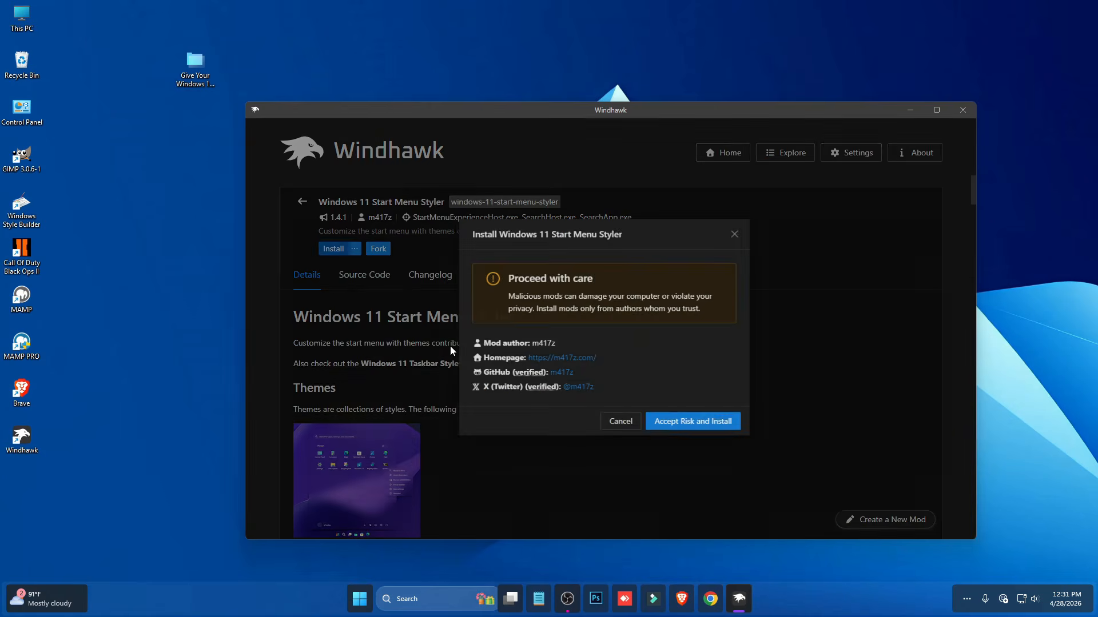
pyautogui.click(708, 436)
# Copy all text from the Windows 11 Start Menu Styler file in the Start Menu & Taskbar theme folder, and close Notepad and File Explorer.
pyautogui.moveTo(584, 110); pyautogui.dragTo(575, 206)
pyautogui.doubleClick(208, 71)
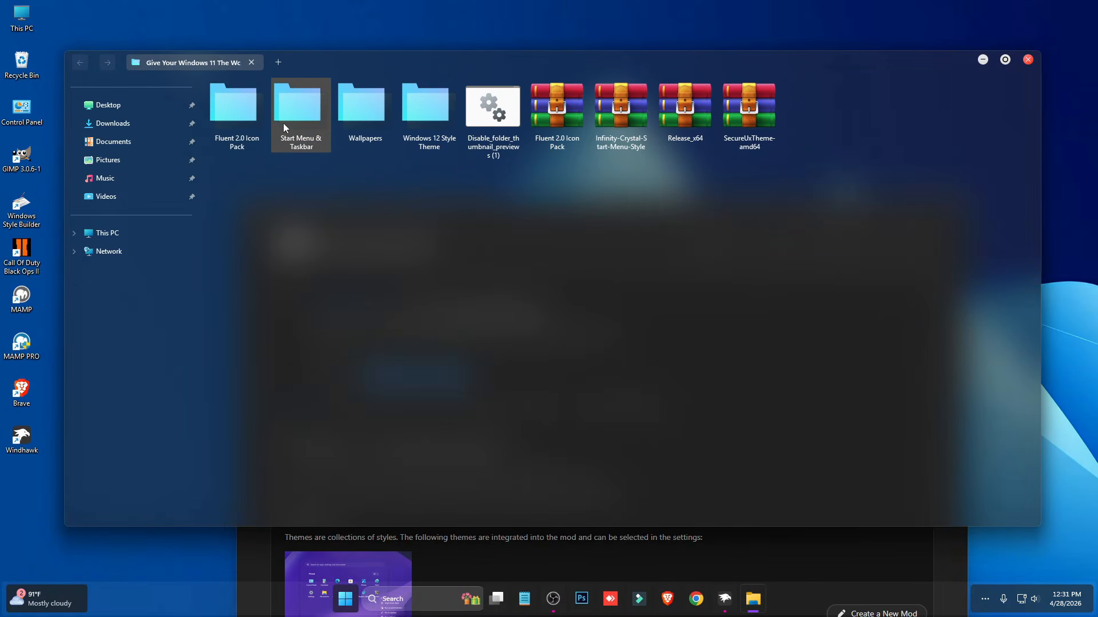
pyautogui.doubleClick(289, 115)
pyautogui.doubleClick(245, 105)
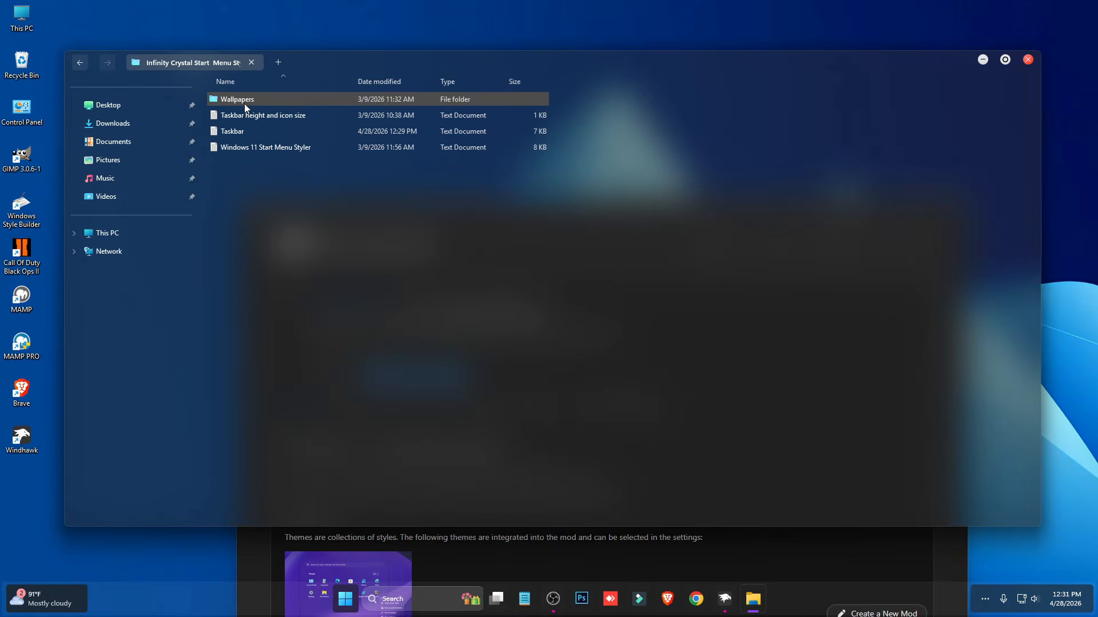
pyautogui.doubleClick(244, 148)
pyautogui.hotkey('ctrl', 'a')
pyautogui.rightClick(284, 216)
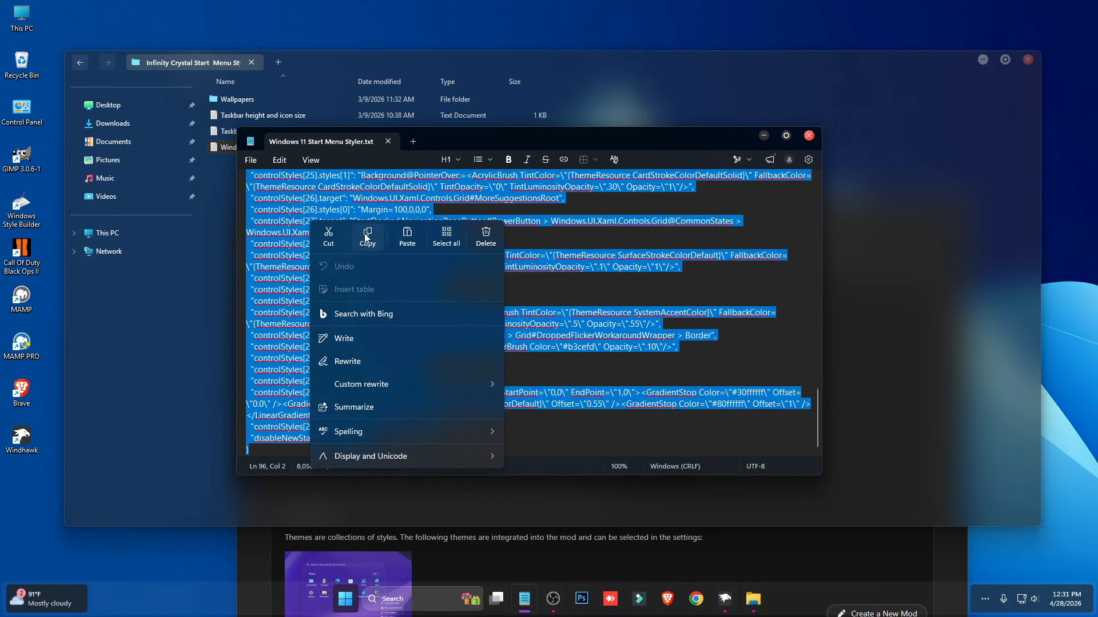
pyautogui.click(366, 234)
pyautogui.click(808, 135)
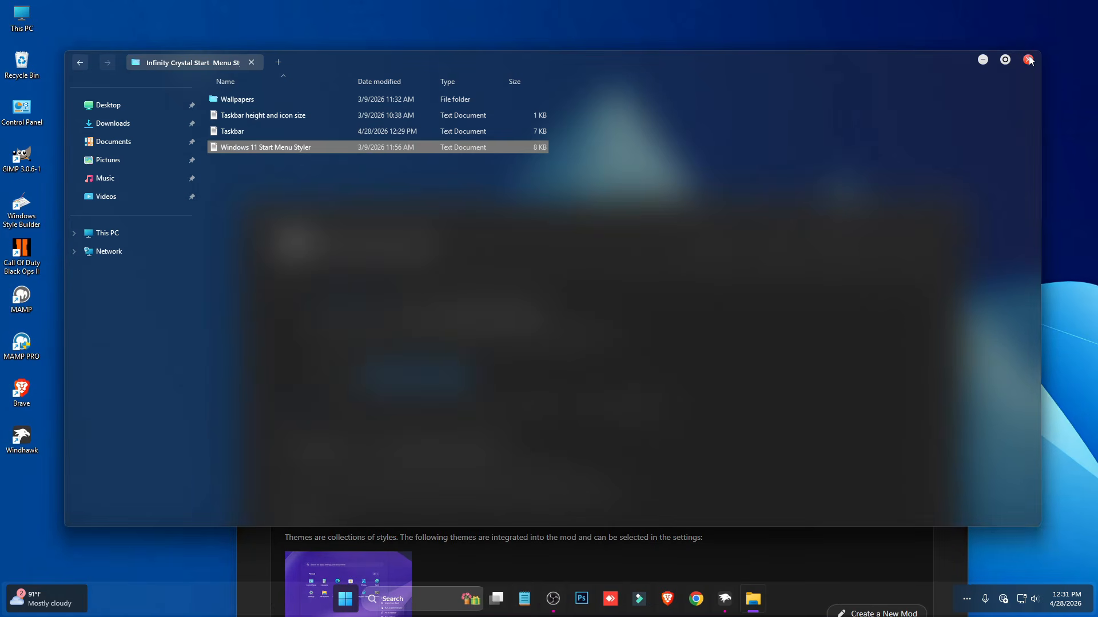
pyautogui.click(1028, 60)
# Replace the Windows 11 Start Menu Styler's advanced mod settings with the copied text and save them.
pyautogui.click(525, 403)
pyautogui.scroll(-2, 522, 414)
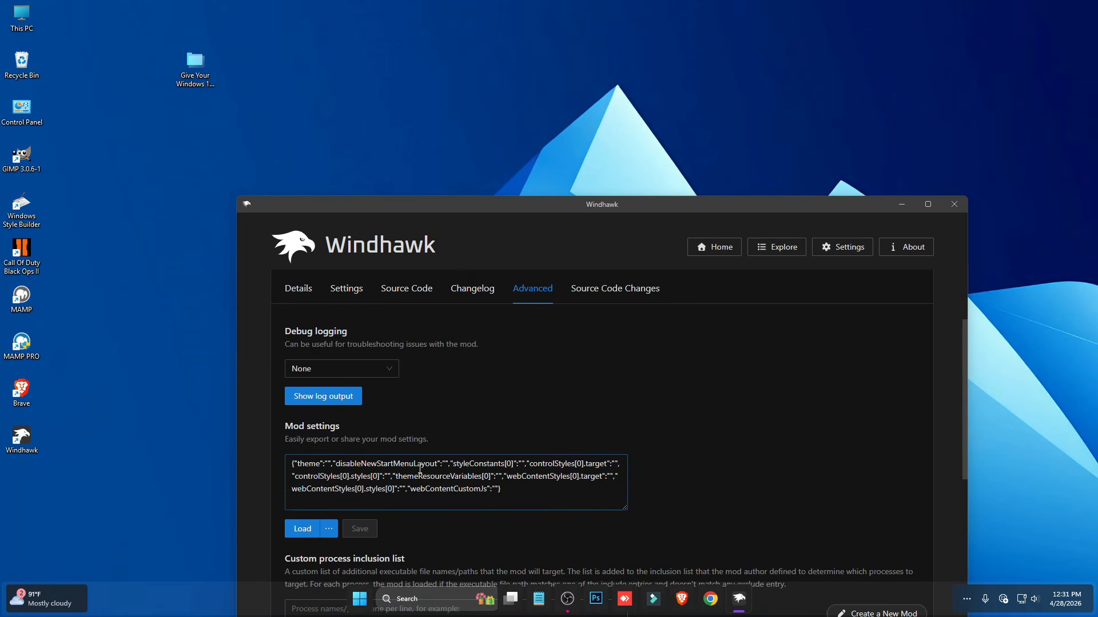
pyautogui.click(420, 466)
pyautogui.hotkey('ctrl', 'a')
pyautogui.hotkey('ctrl', 'v')
pyautogui.click(362, 527)
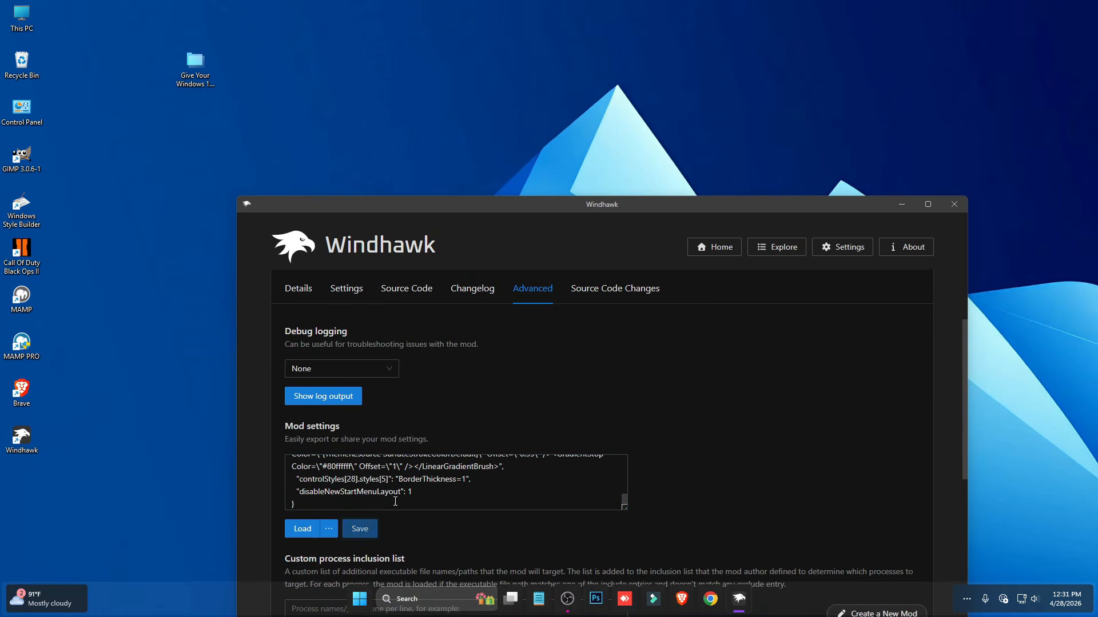
# Open the Start menu to preview its new style and close Windhawk.
pyautogui.moveTo(639, 208); pyautogui.dragTo(674, 47)
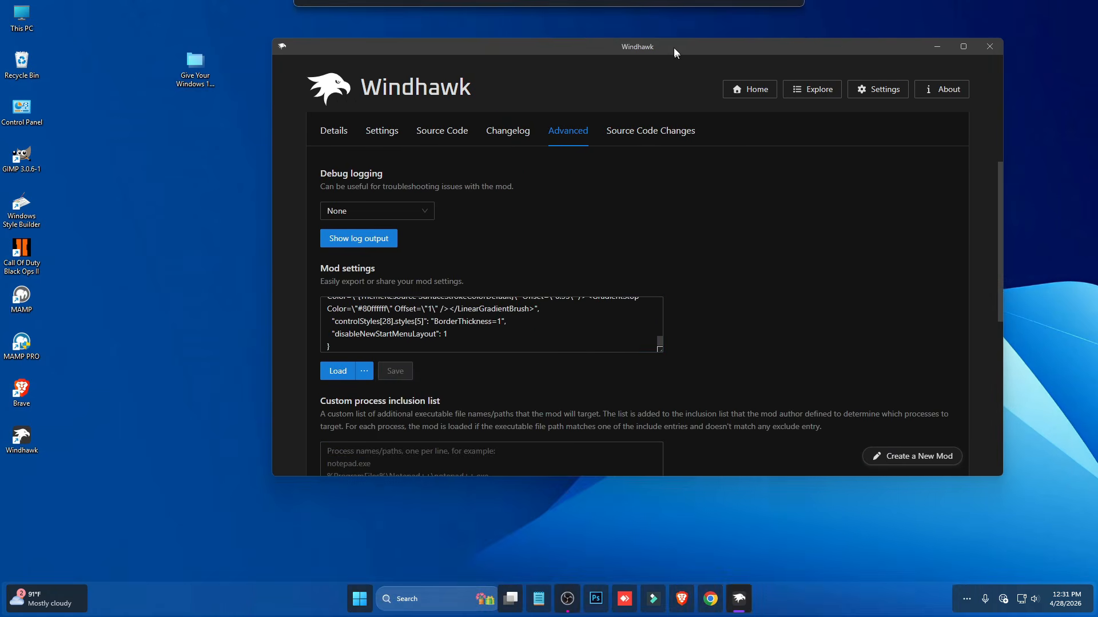
pyautogui.click(360, 600)
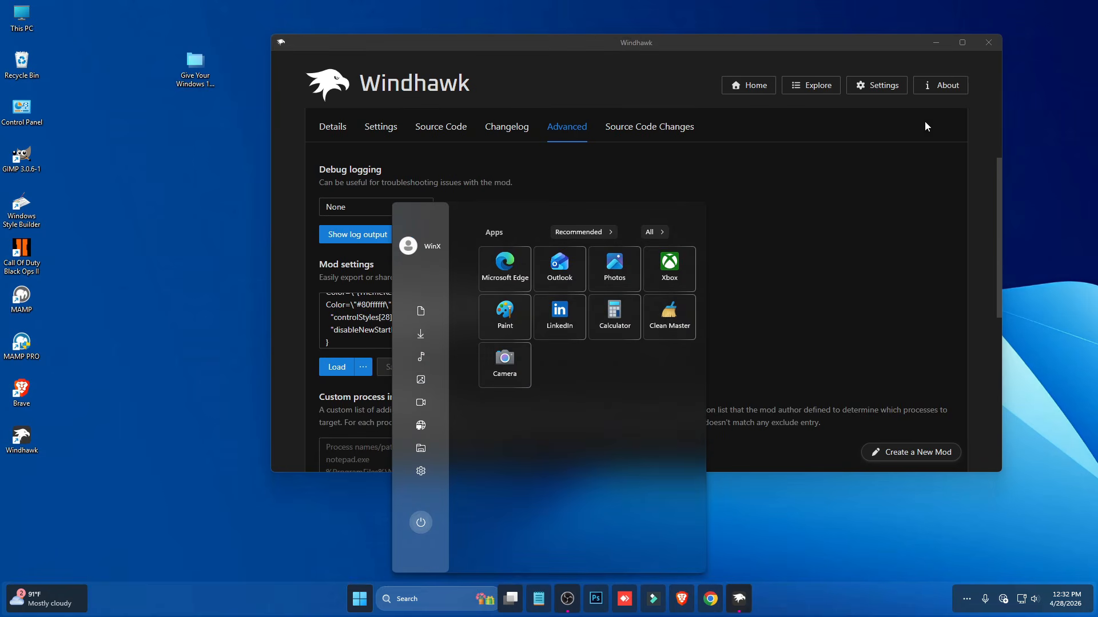
pyautogui.click(988, 42)
# Reopen the Start menu on the clear desktop, look through its list of all apps, and close it.
pyautogui.click(377, 592)
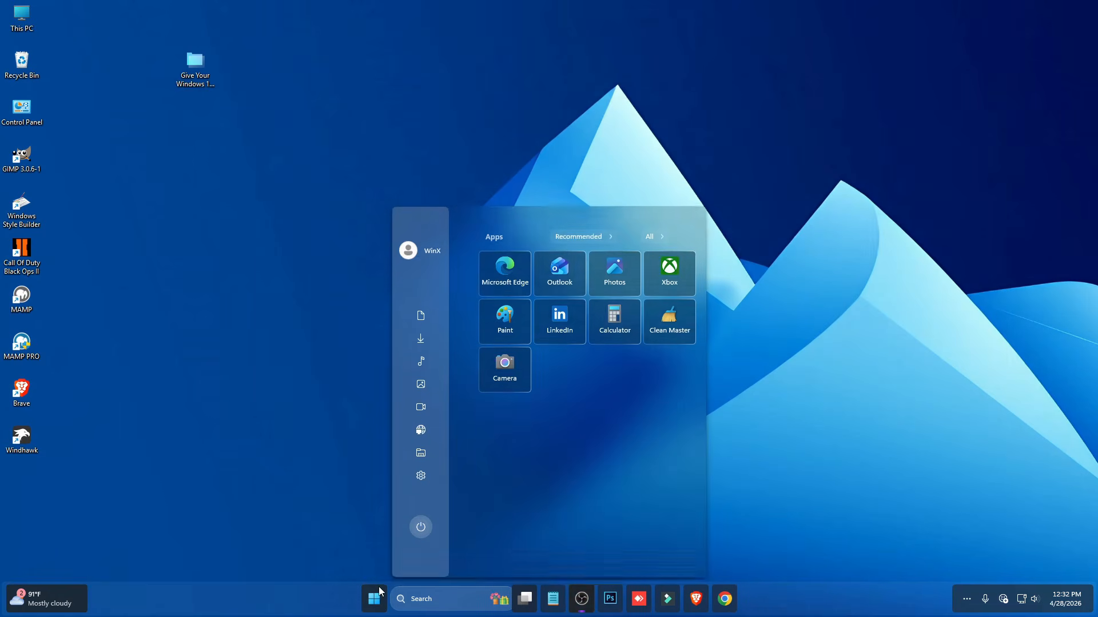
pyautogui.click(378, 586)
pyautogui.click(376, 586)
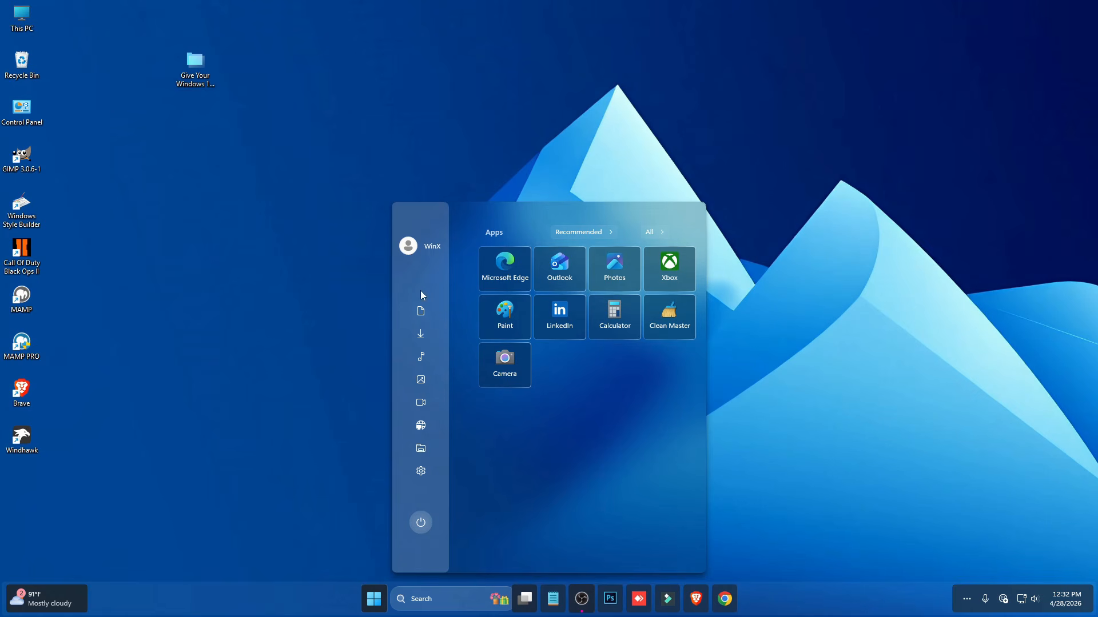
pyautogui.click(660, 231)
pyautogui.scroll(-8, 629, 355)
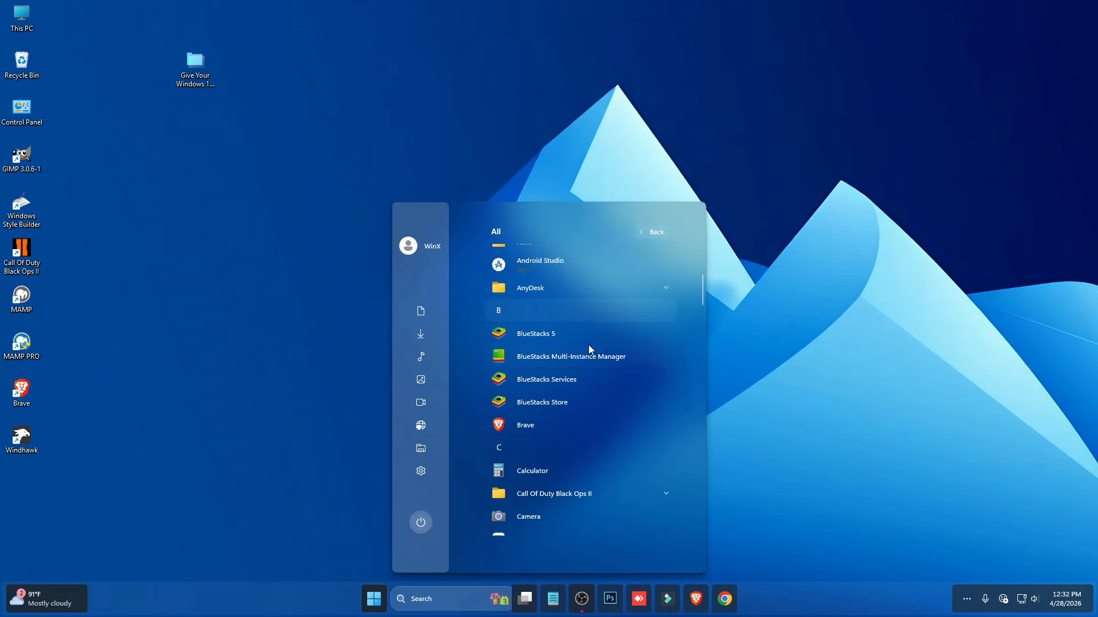
pyautogui.press('Escape')
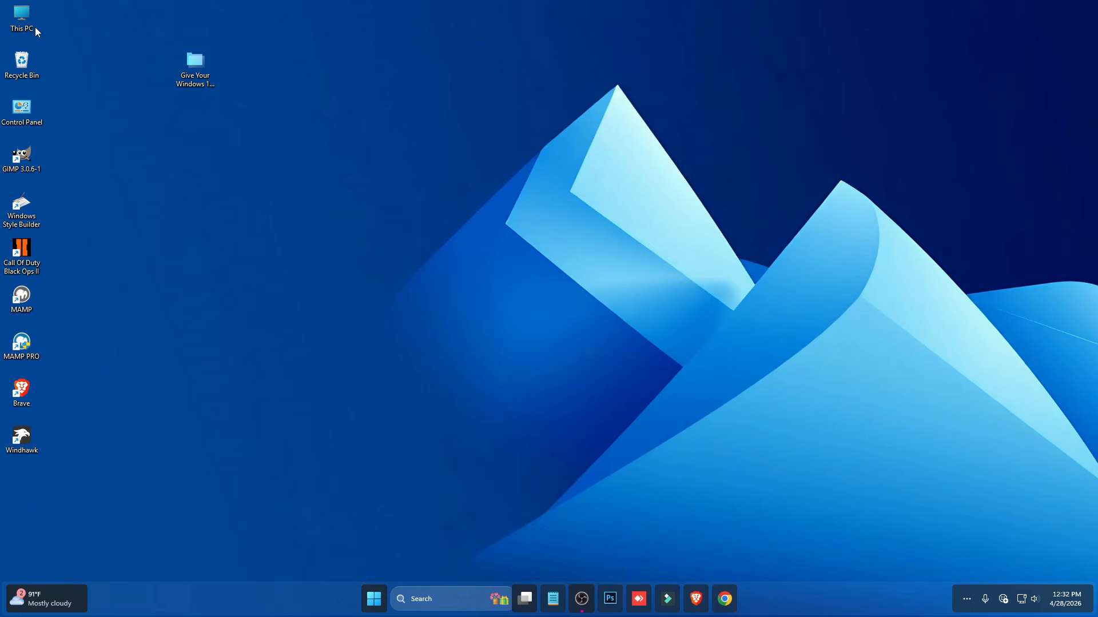
# Open Local Disk (C:) through This PC to inspect the themed File Explorer window.
pyautogui.doubleClick(13, 9)
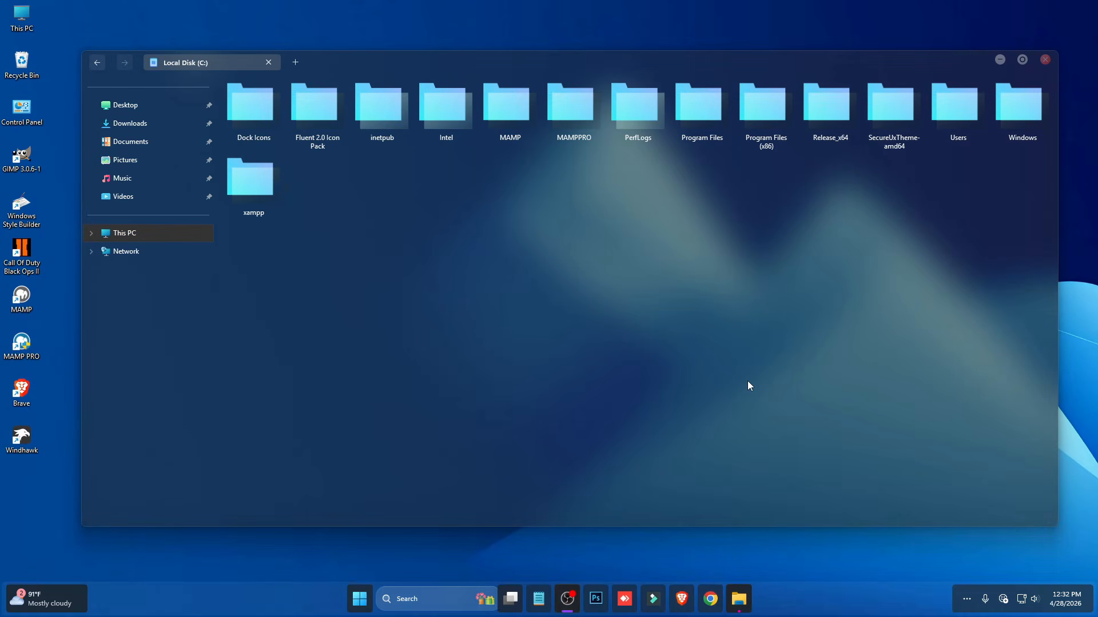